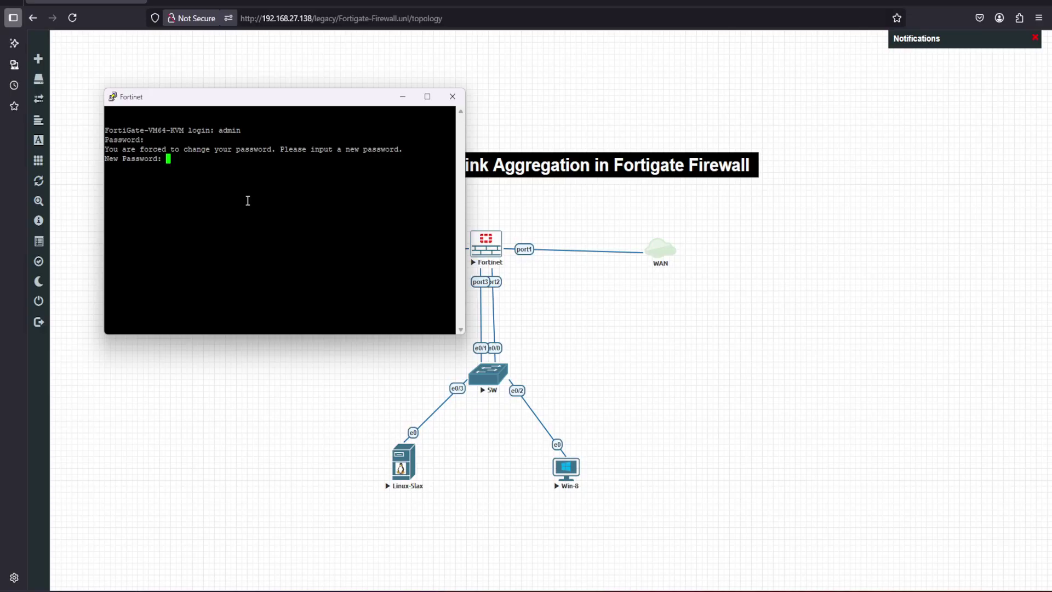
Submit the new admin password and list the system interfaces with 'sh sys interface'
key(Return)
key(Return)
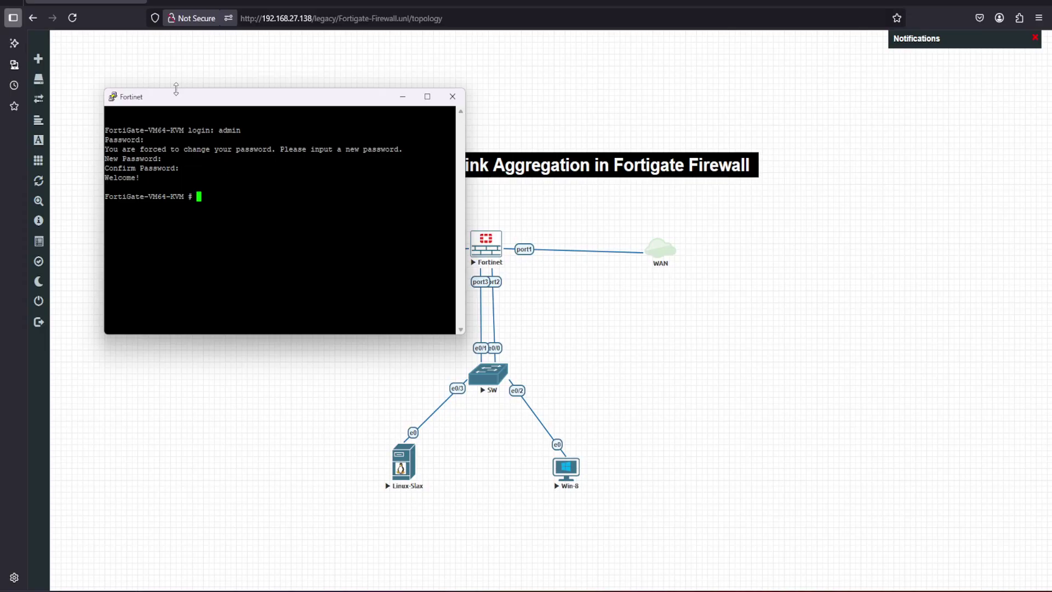
drag(181, 102, 393, 86)
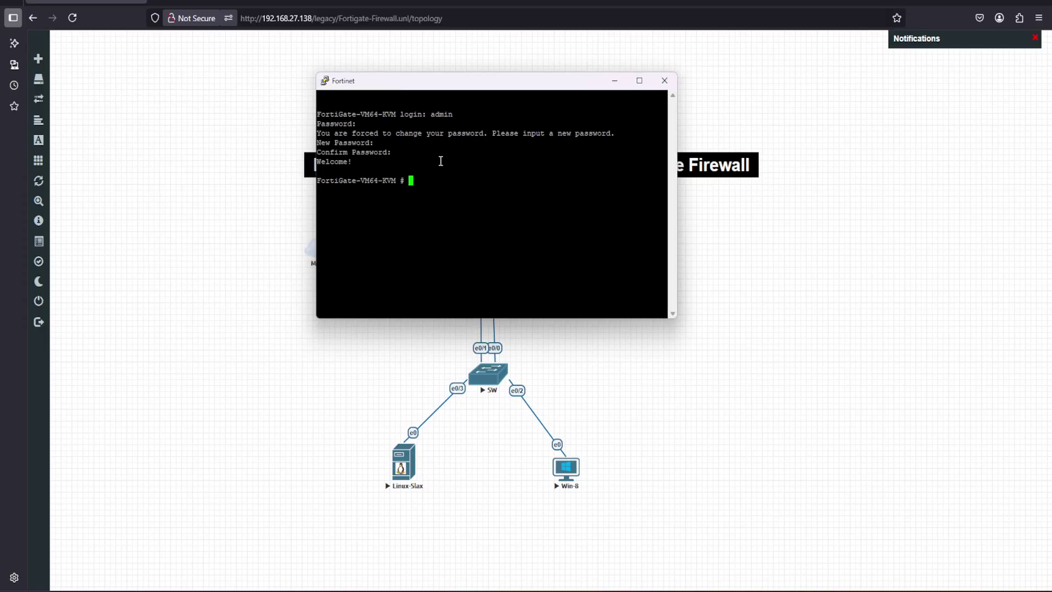
text(sh sys interface ?)
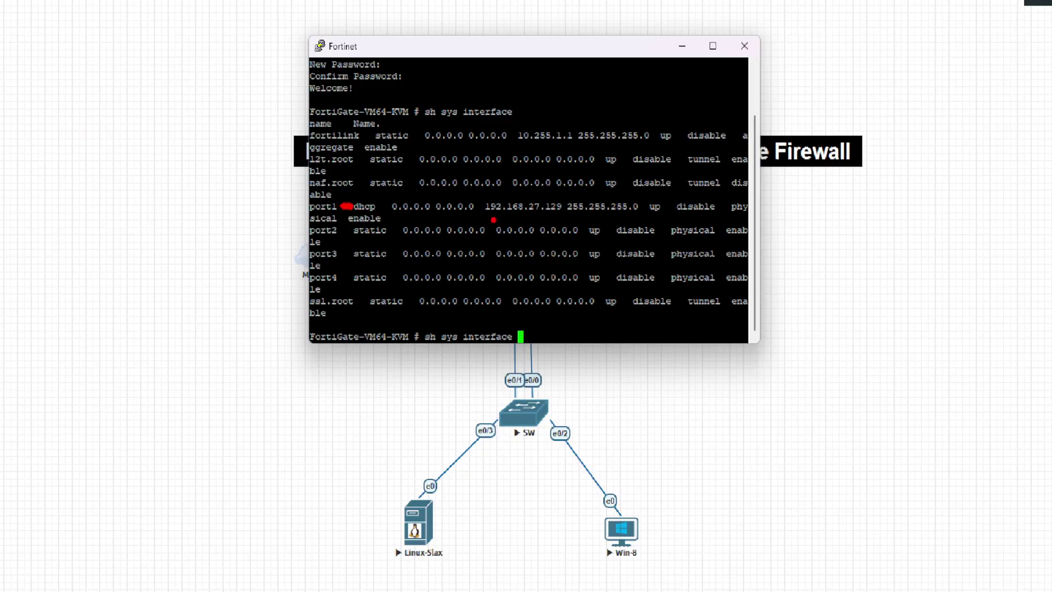
Copy port1's DHCP address 192.168.27.129 and open a new browser tab
drag(486, 220, 570, 219)
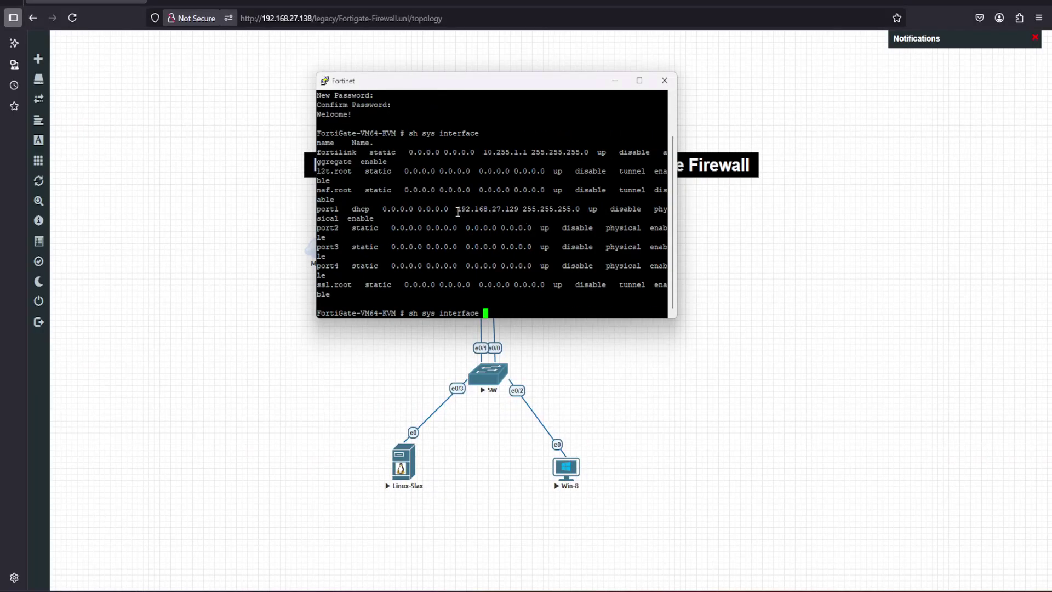
mouse_move(458, 212)
mouse_down()
mouse_move(477, 212)
mouse_move(465, 212)
mouse_up()
drag(459, 211, 507, 212)
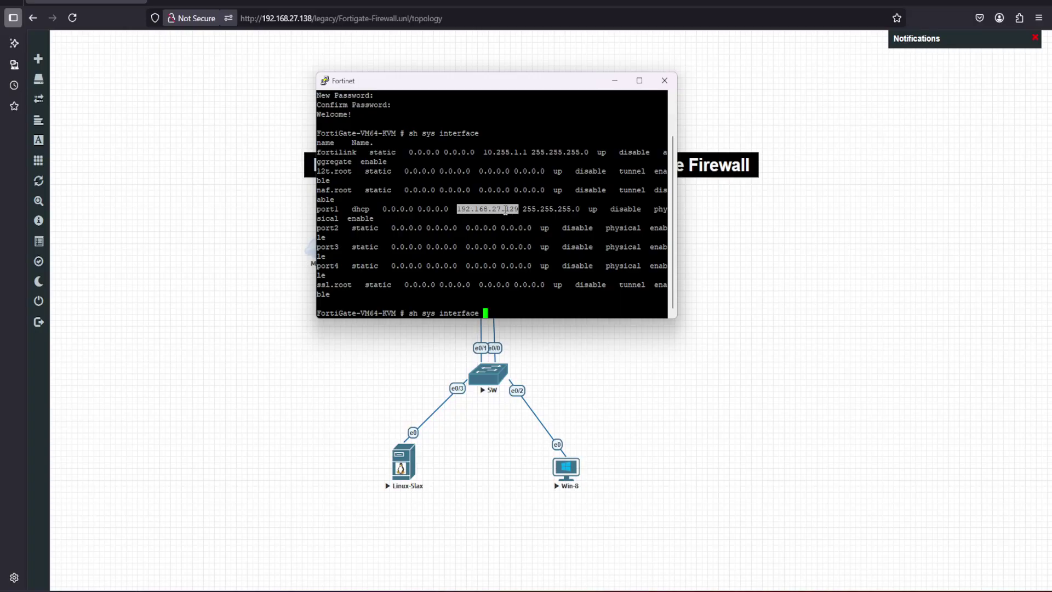
right_click(505, 211)
click(158, 3)
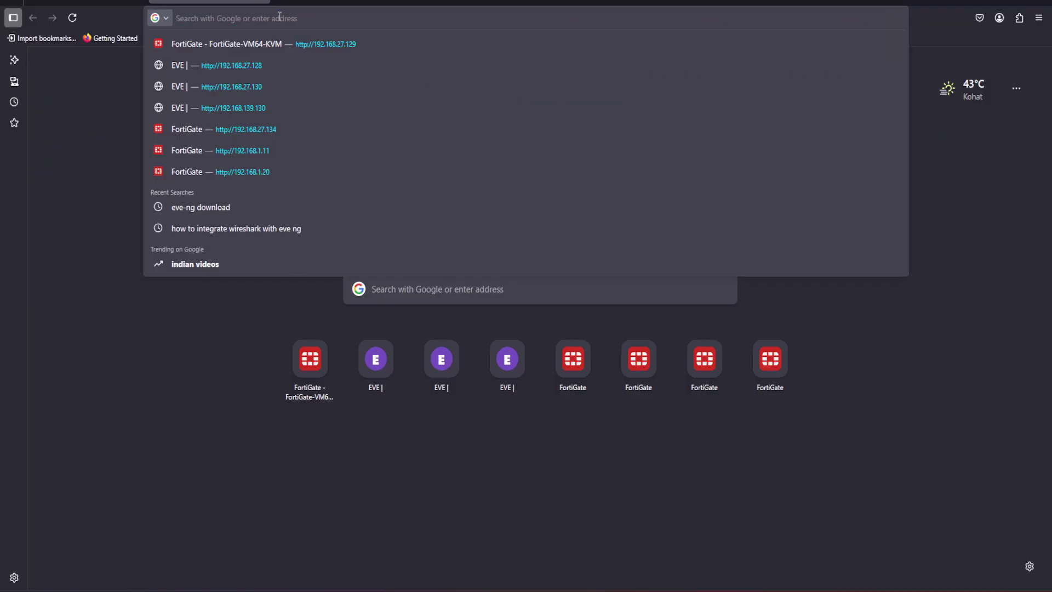
Log in to the FortiGate web GUI at 192.168.27.129 with the saved admin login
click(268, 44)
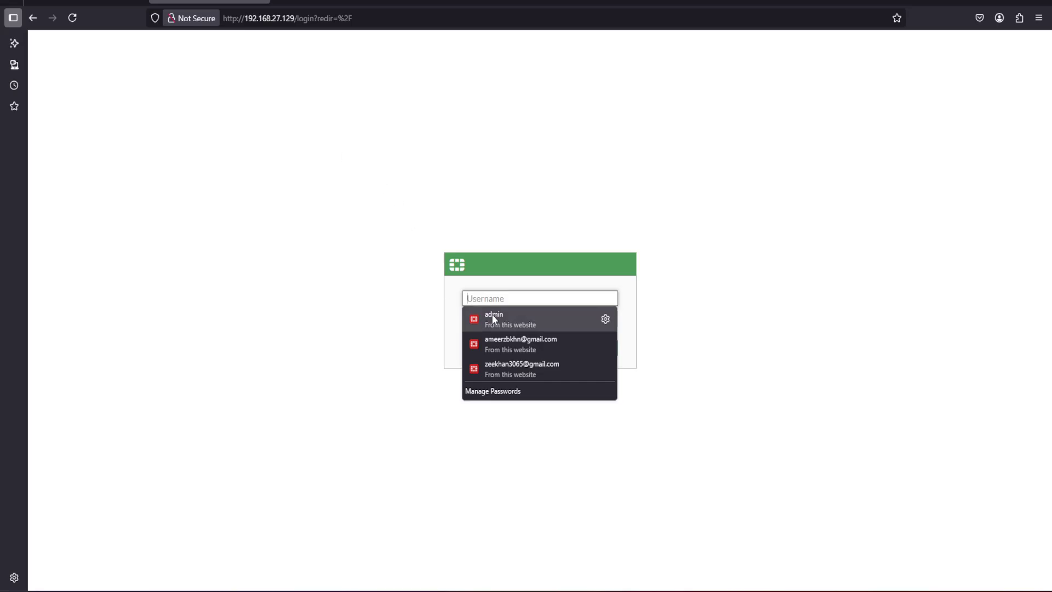
click(491, 318)
click(539, 354)
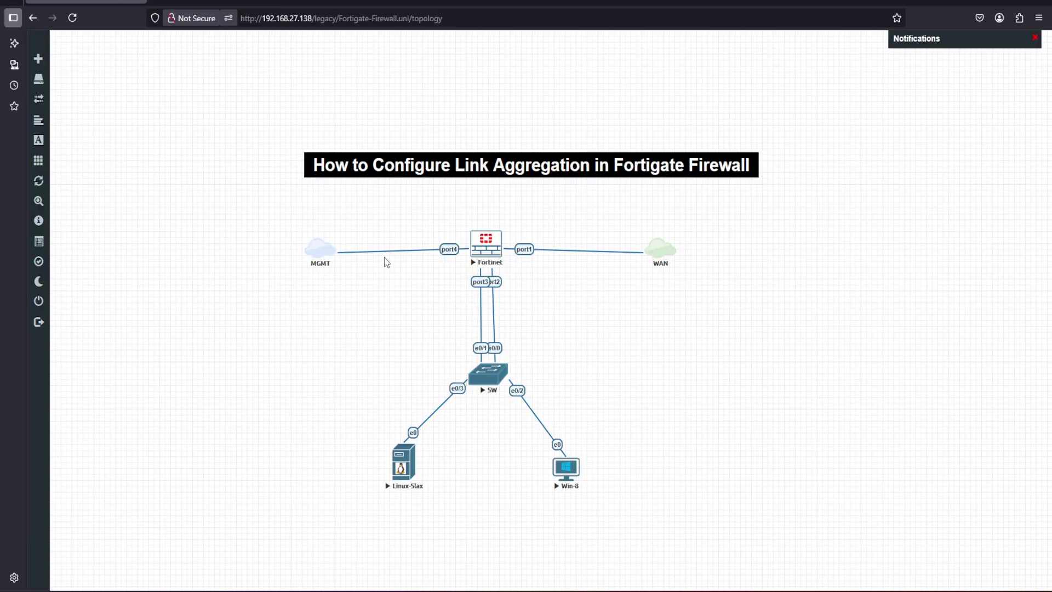
Complete the setup wizard with the default hostname and Optimal dashboards
key(ctrl+Tab)
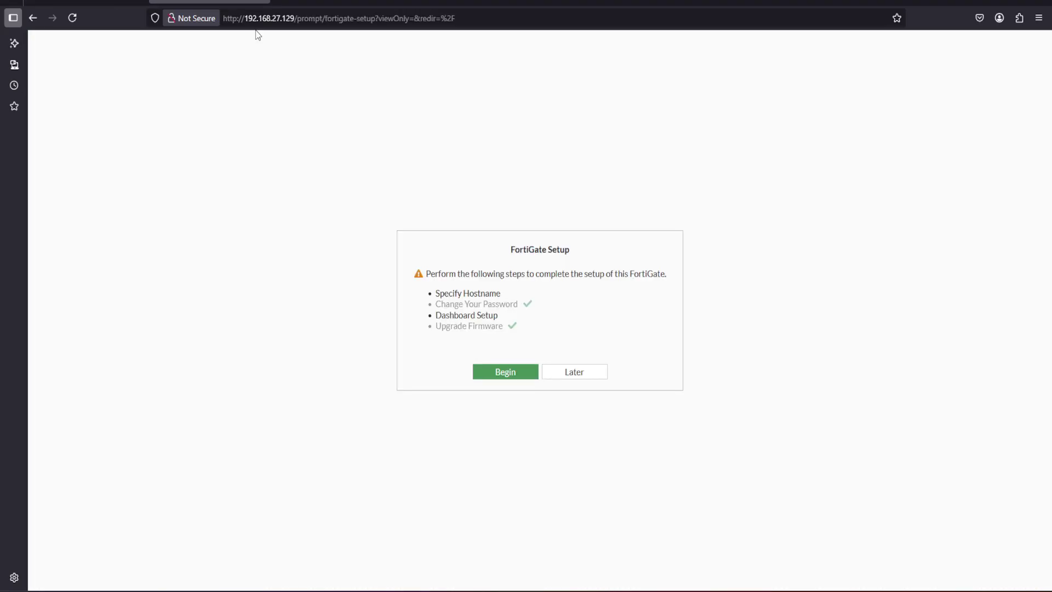
click(509, 371)
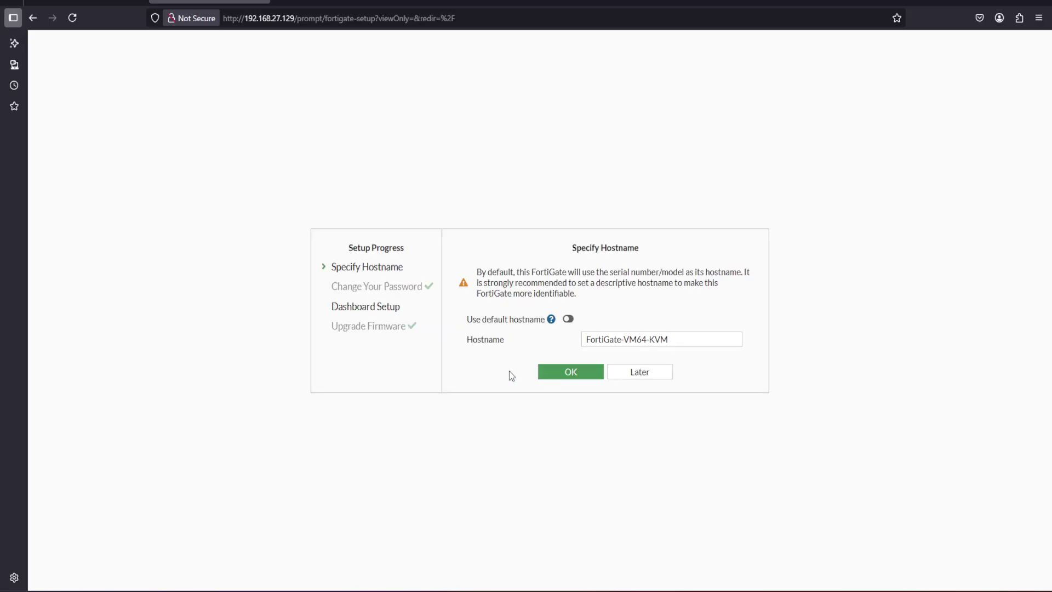
click(587, 377)
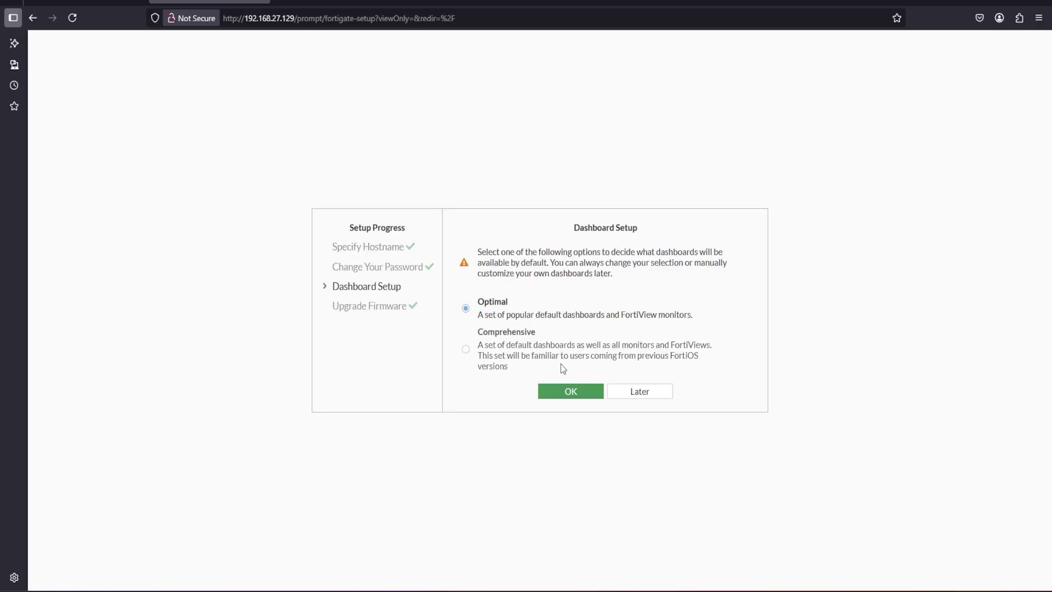
click(583, 388)
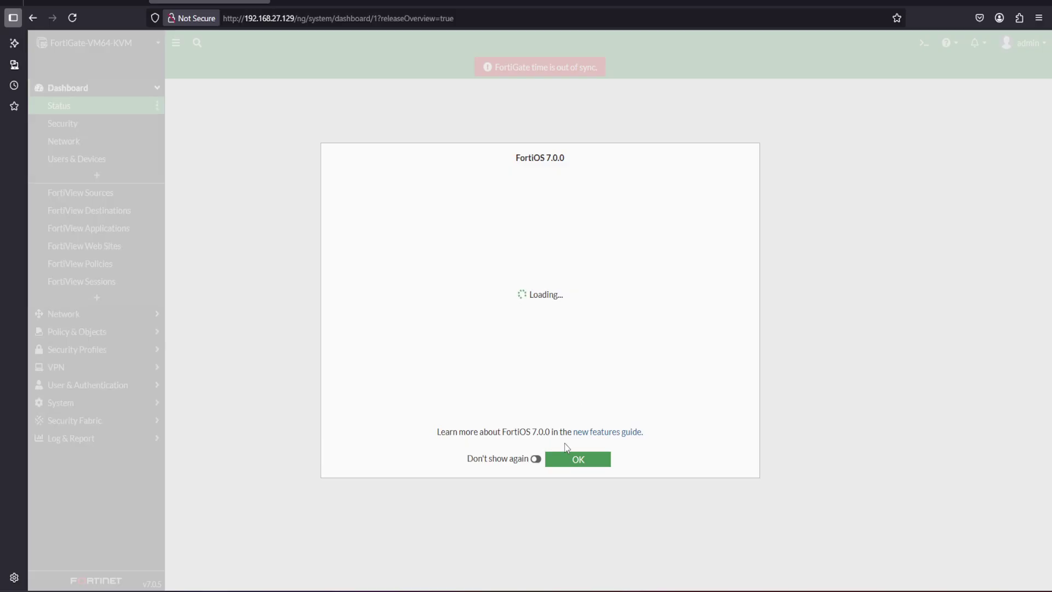
click(561, 462)
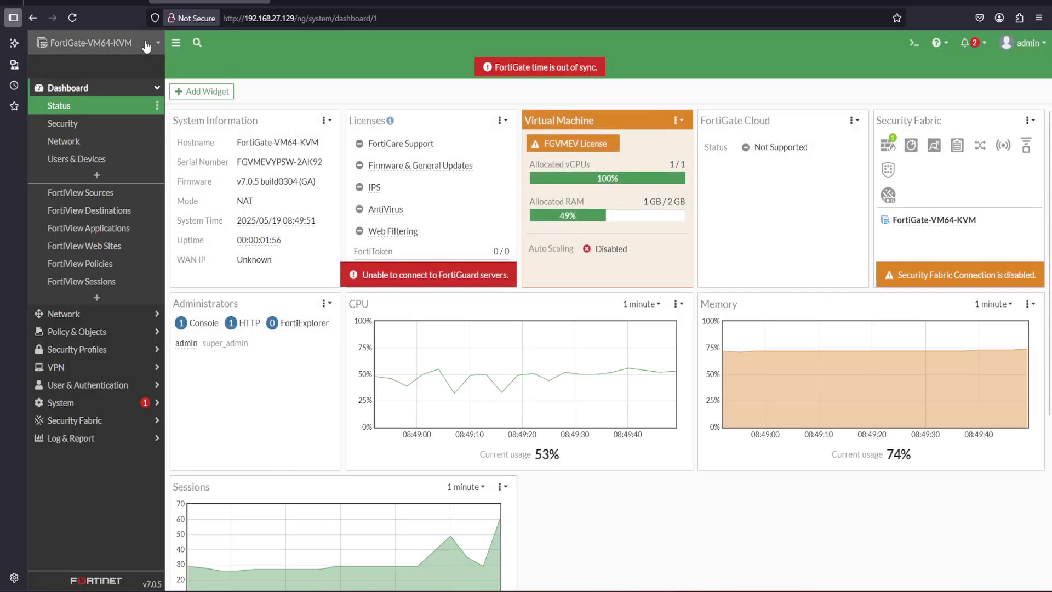
In Network > Interfaces, give port1 the alias WAN and the WAN role, and save
click(161, 91)
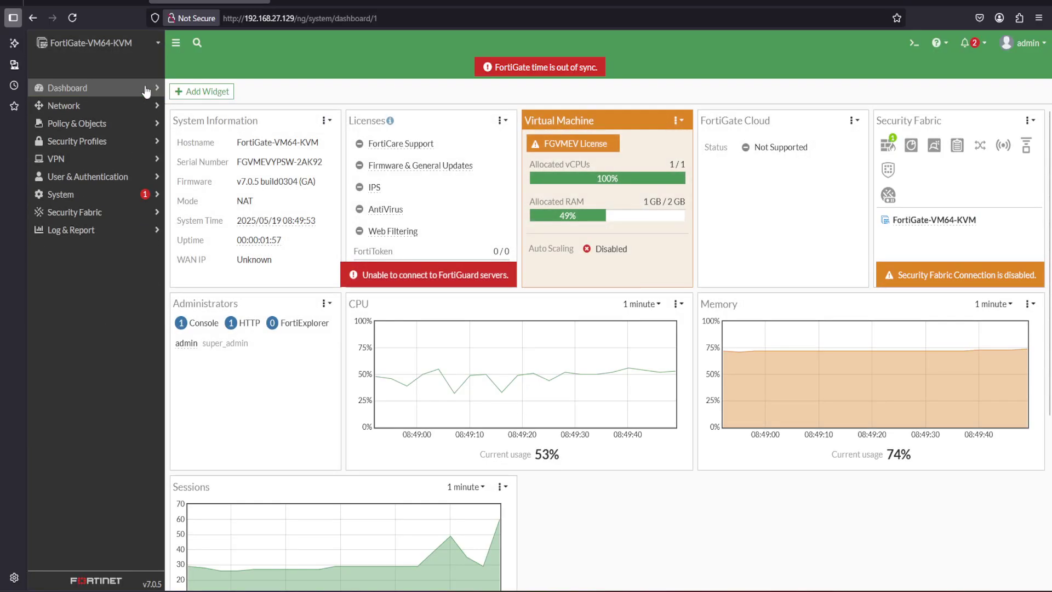
click(62, 109)
click(67, 124)
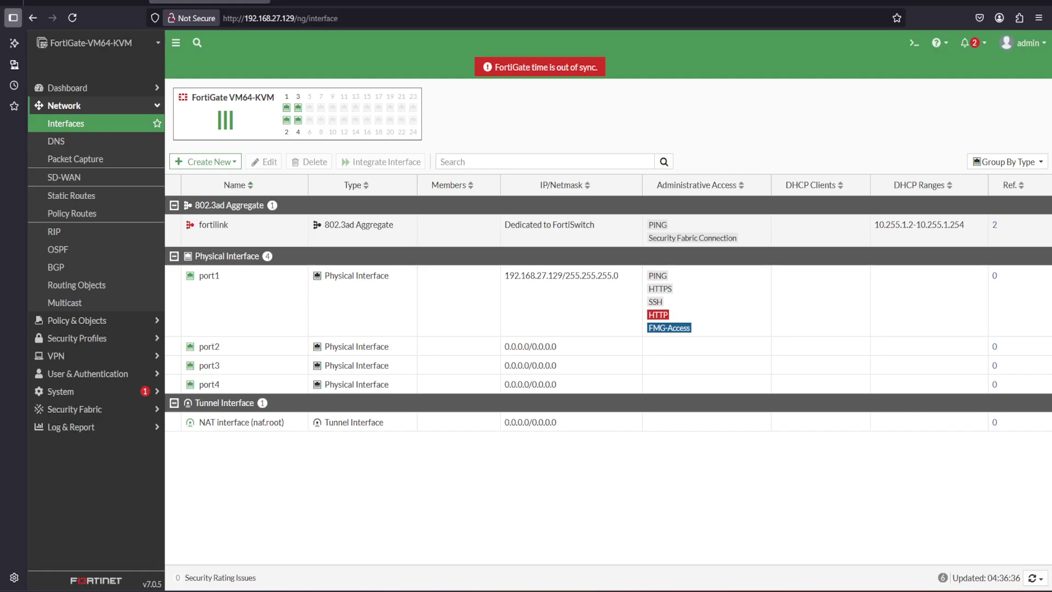
double_click(213, 289)
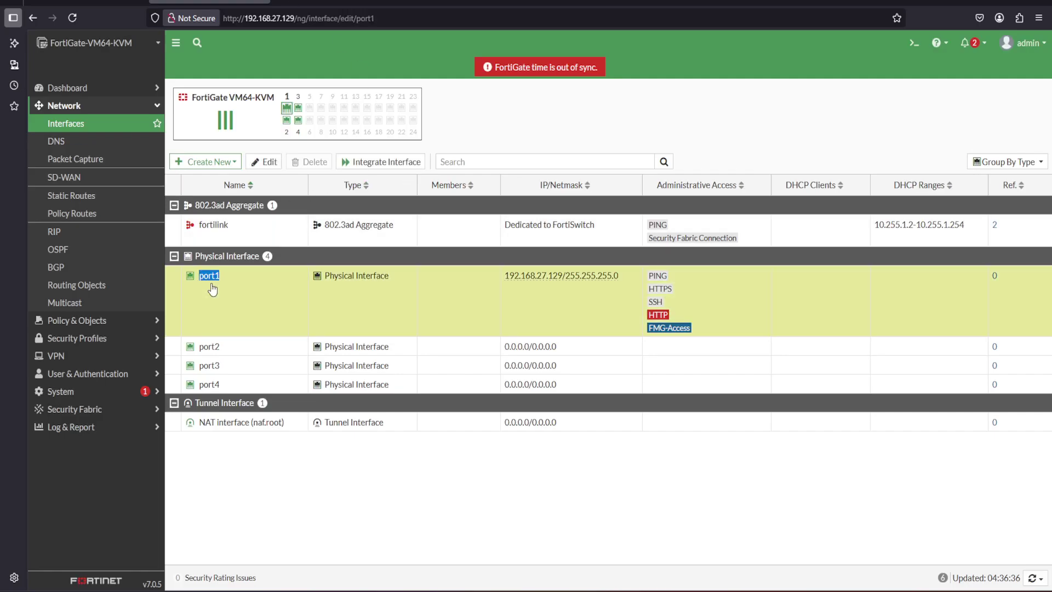
click(253, 133)
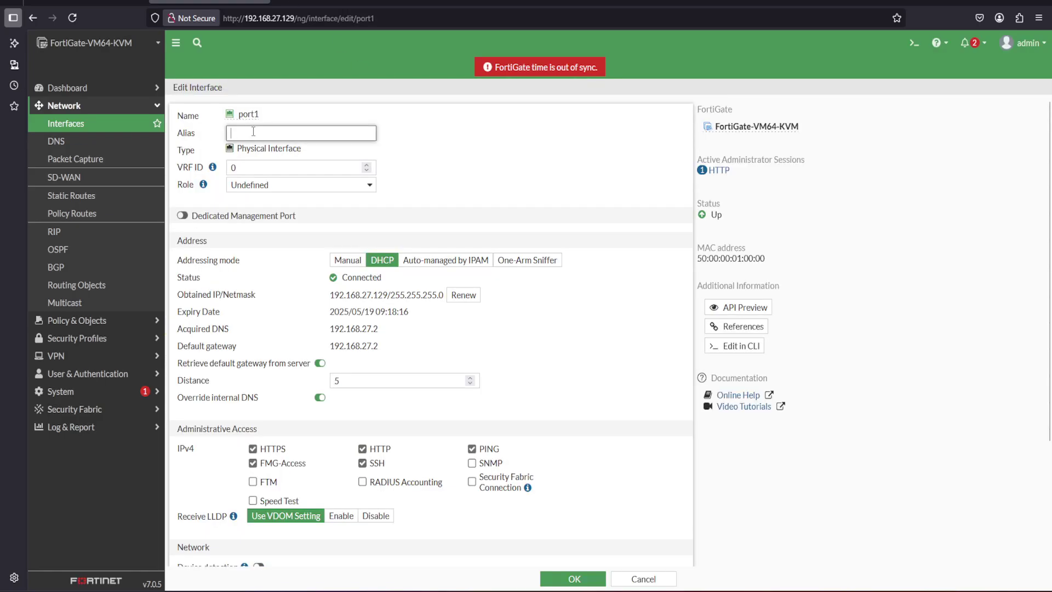
click(260, 186)
click(250, 220)
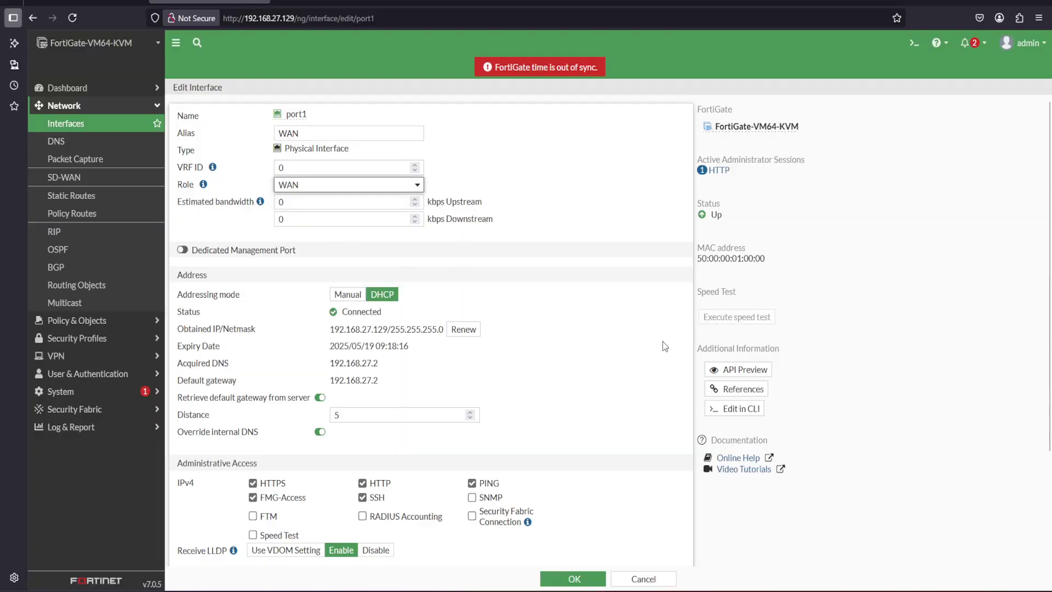
scroll(1050, 241, down, 1)
scroll(1049, 241, down, 2)
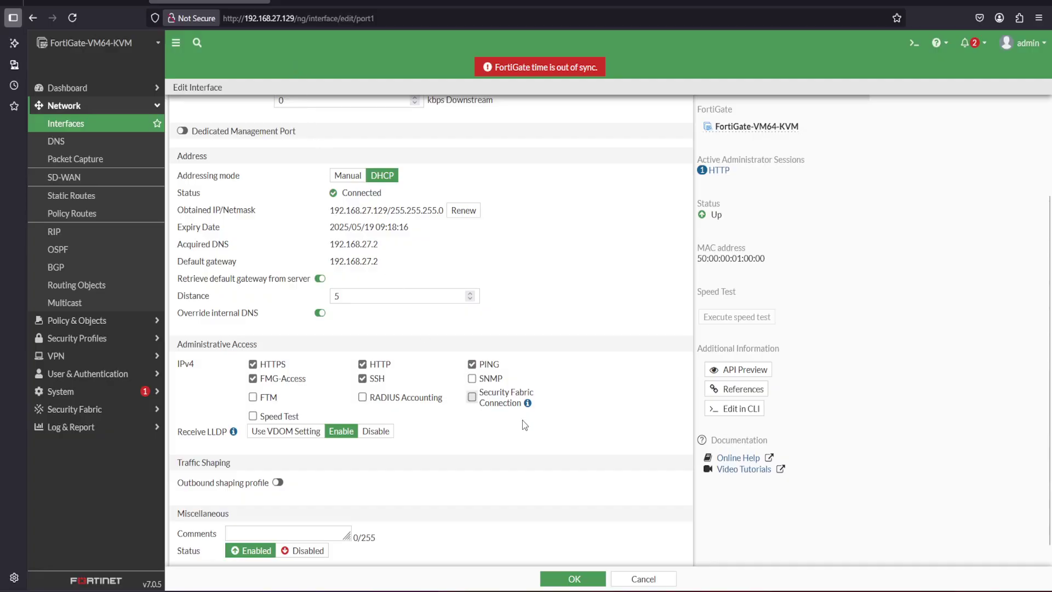
click(574, 580)
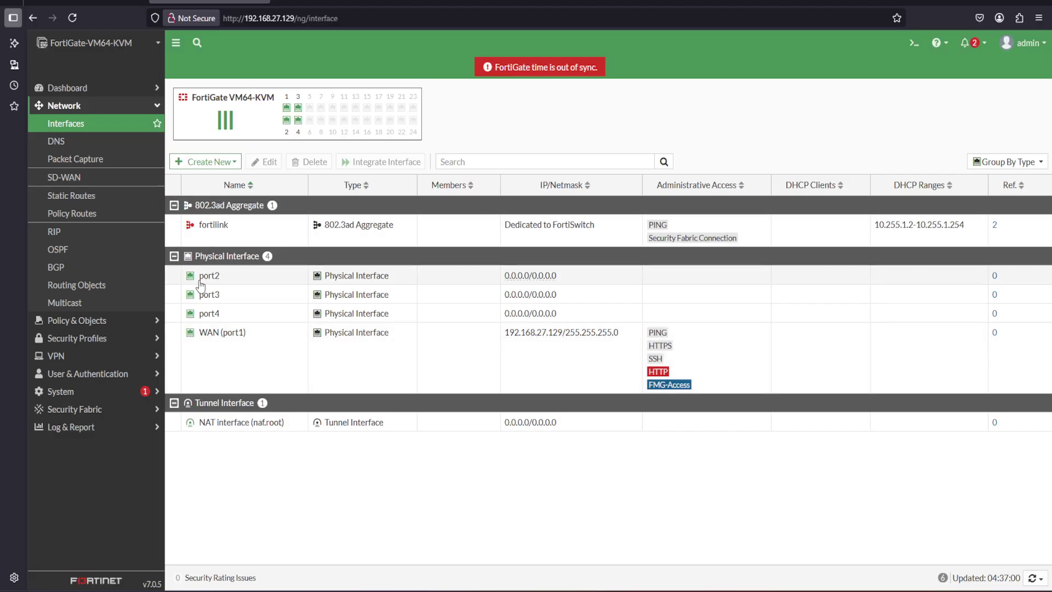
Give port4 the alias MGMT, leaving its role Undefined
click(209, 313)
click(262, 161)
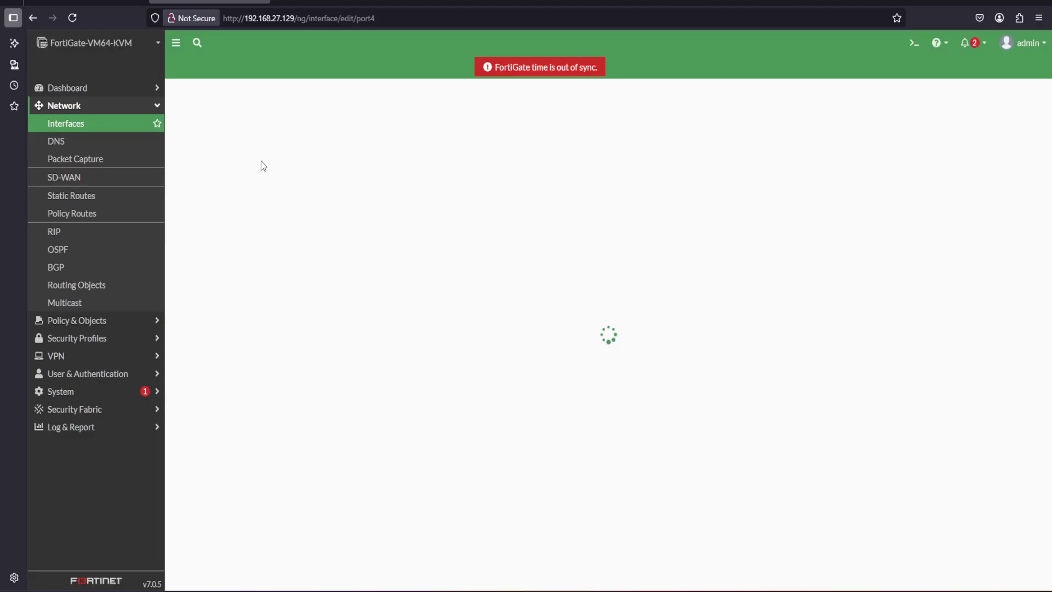
click(249, 129)
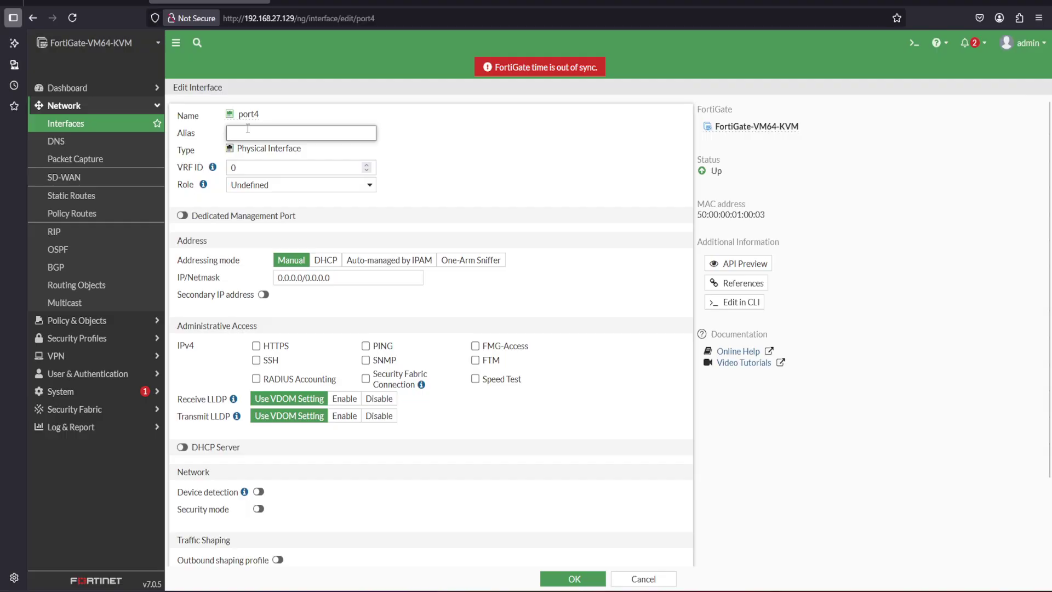
text(MGMT)
click(269, 186)
click(255, 255)
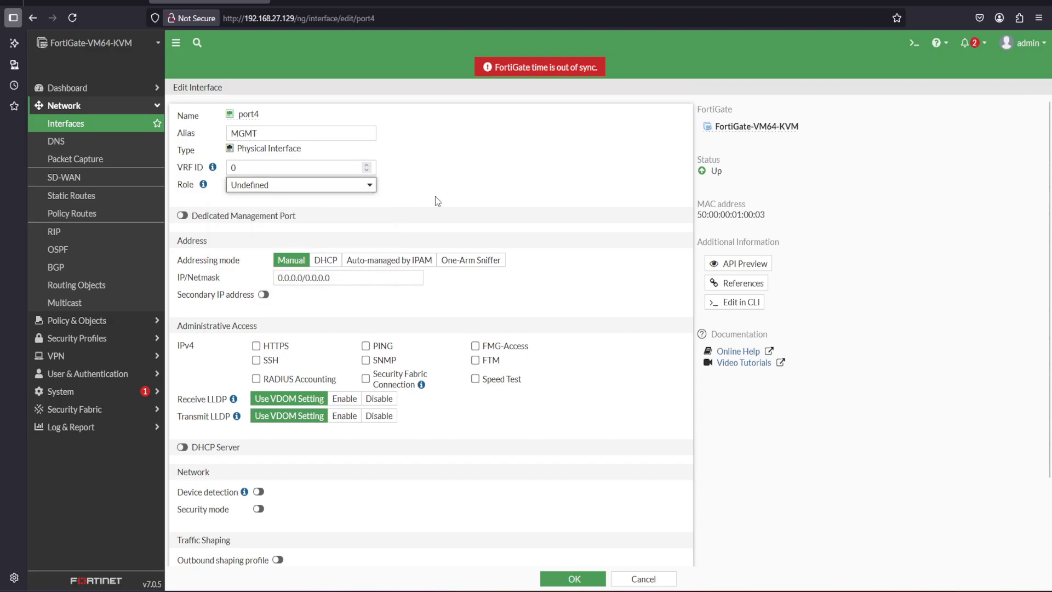
Set port4 to DHCP with HTTPS, SSH and PING access, save, and return to the topology
click(332, 262)
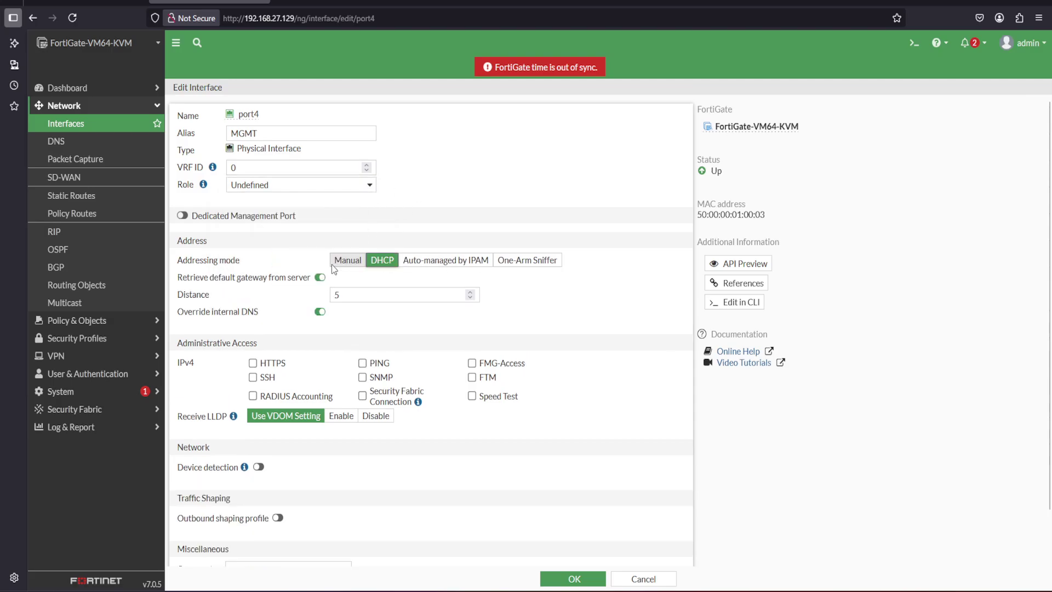
click(253, 363)
click(253, 377)
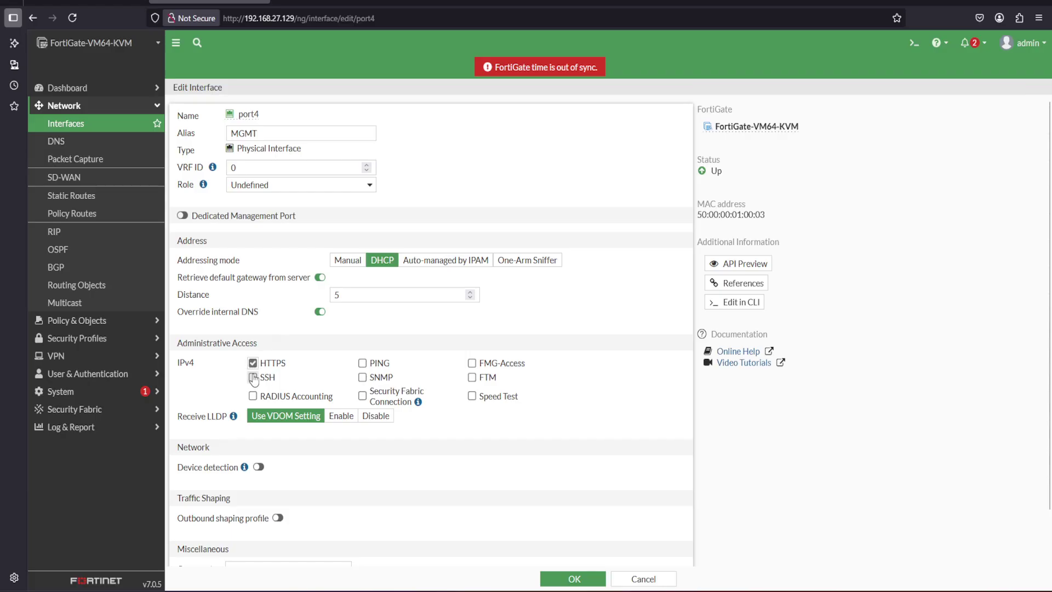
click(362, 363)
click(573, 578)
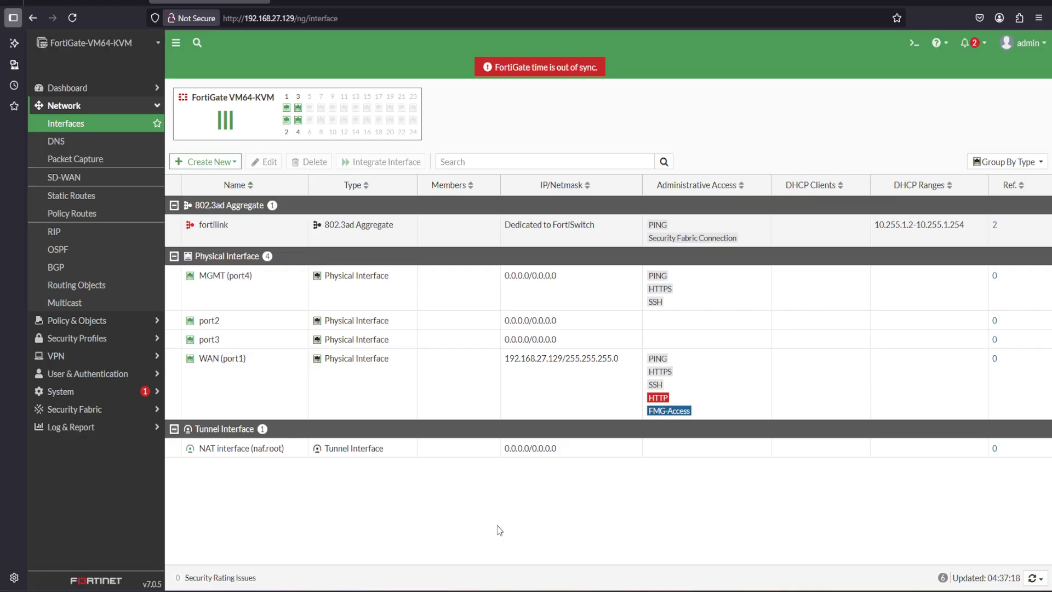
click(87, 4)
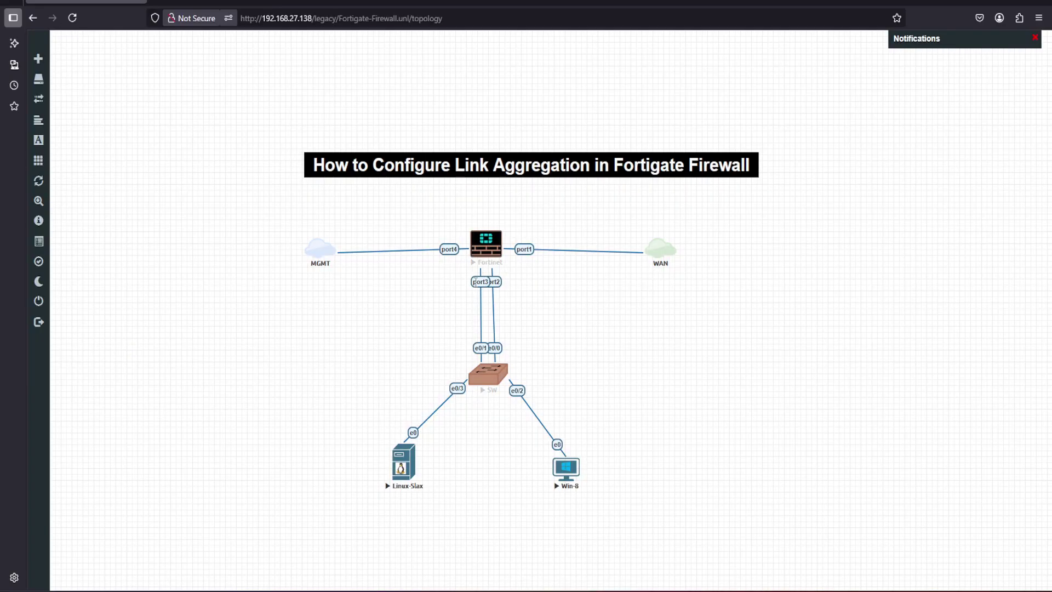
Back in the interface list, give port2 the alias LAN-1
click(211, 5)
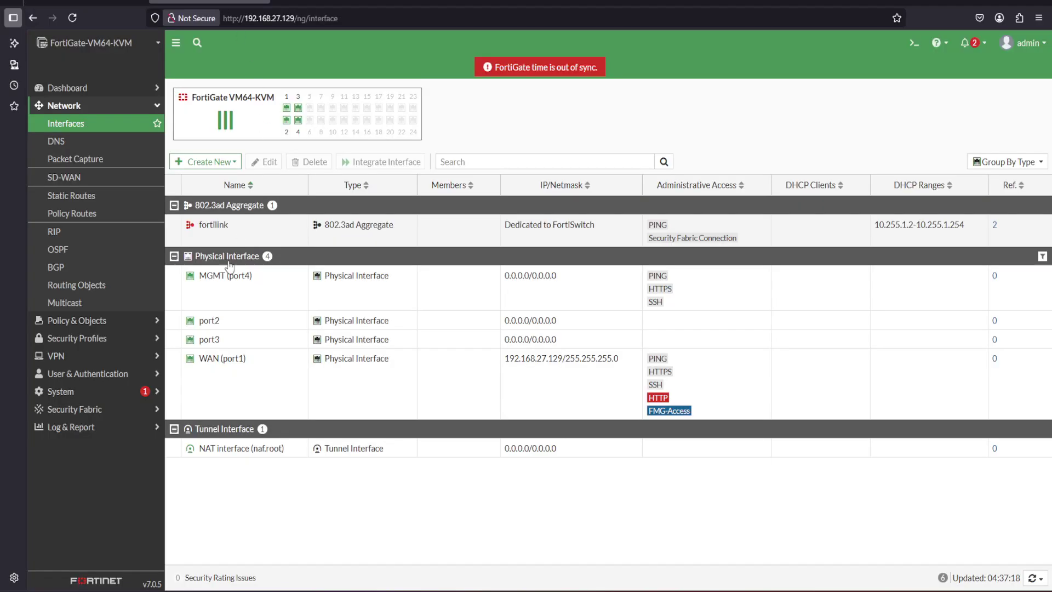
click(217, 321)
double_click(217, 321)
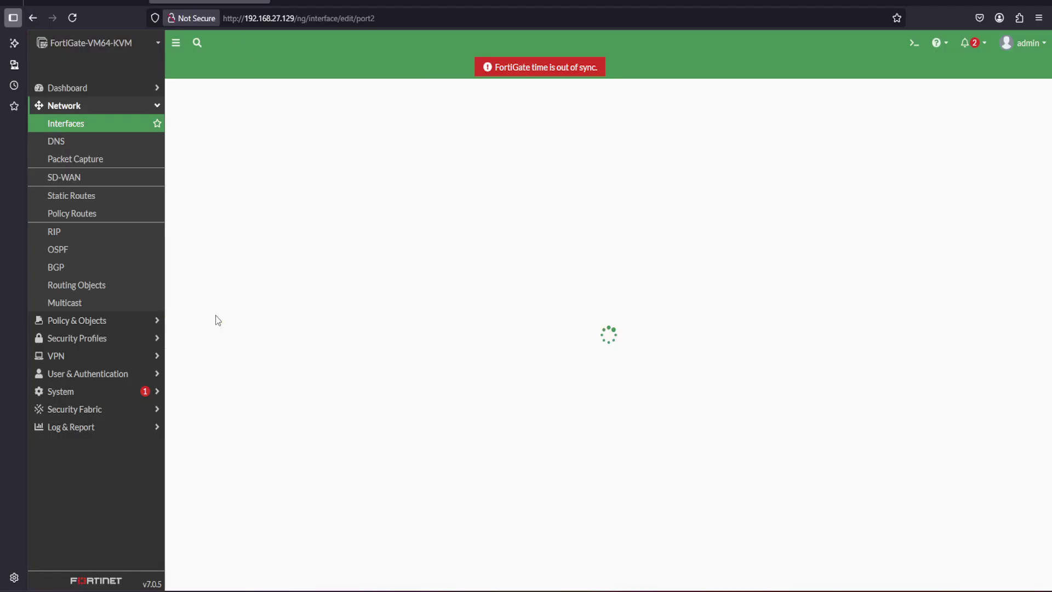
click(255, 134)
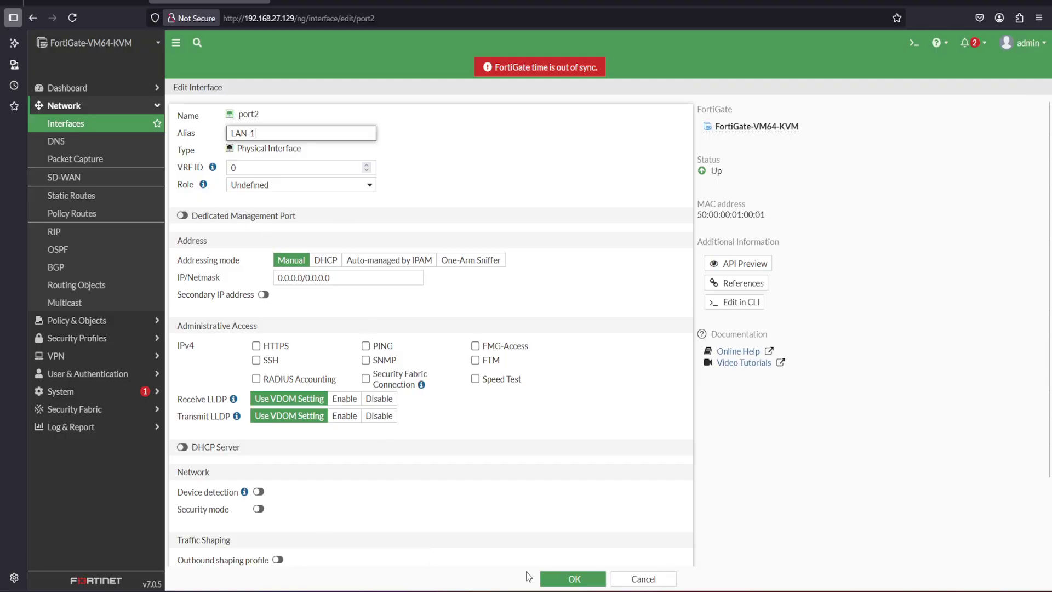
click(569, 580)
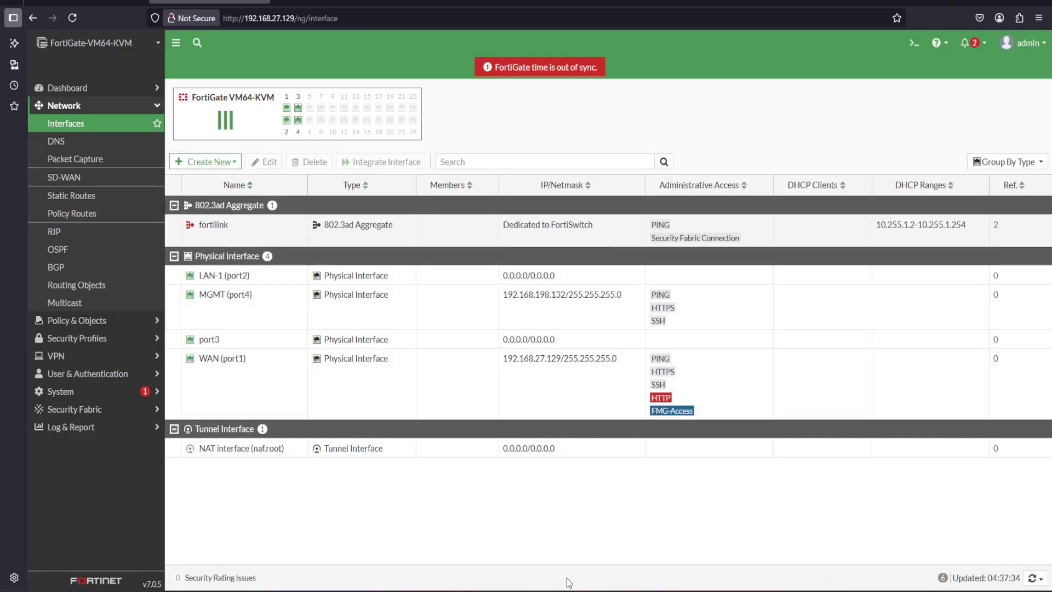
Give port3 the alias LAN-2
double_click(209, 340)
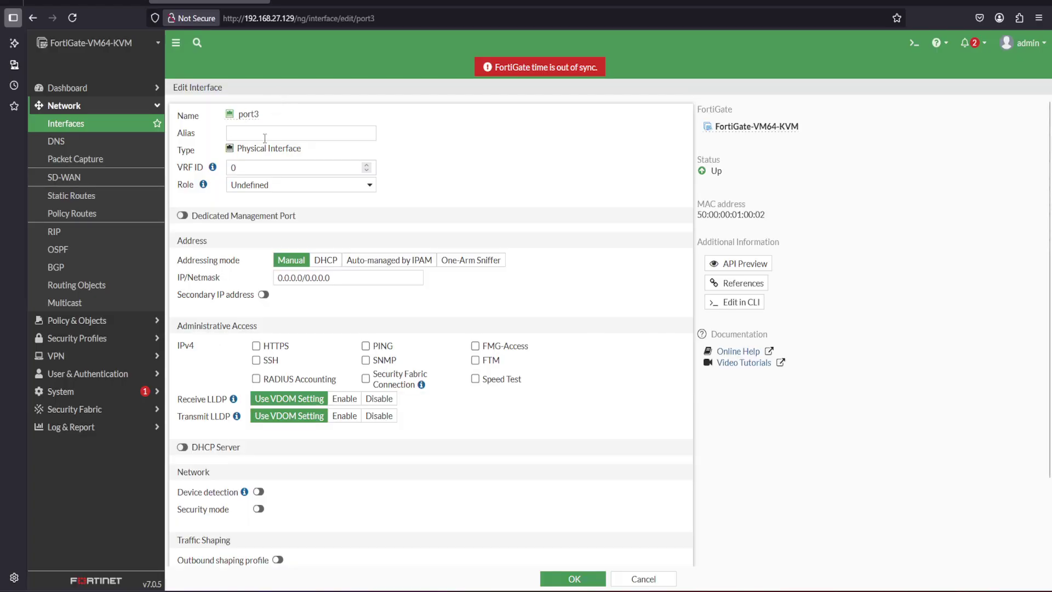
click(265, 137)
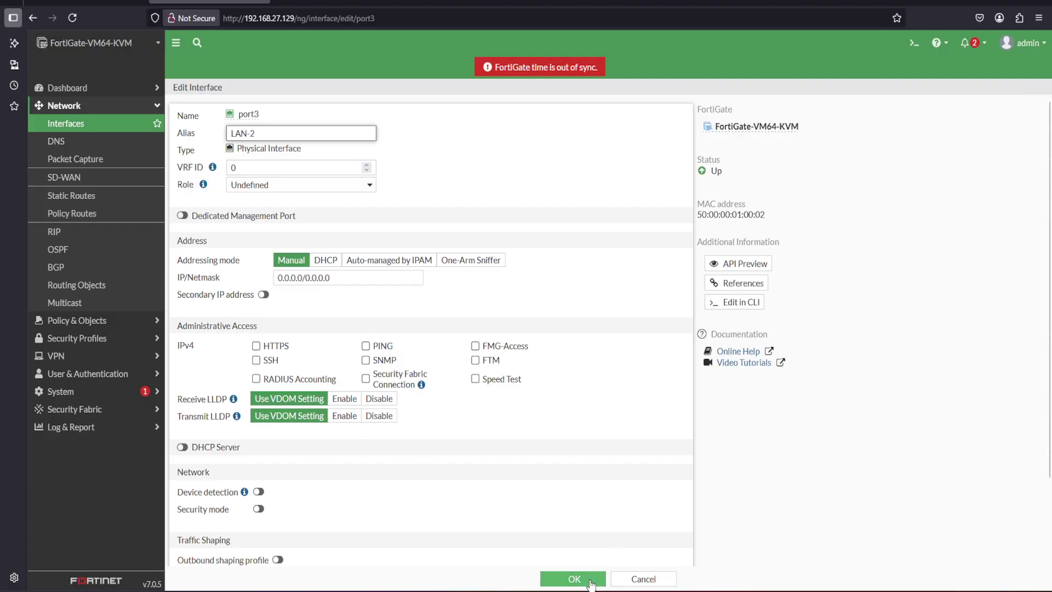
click(574, 579)
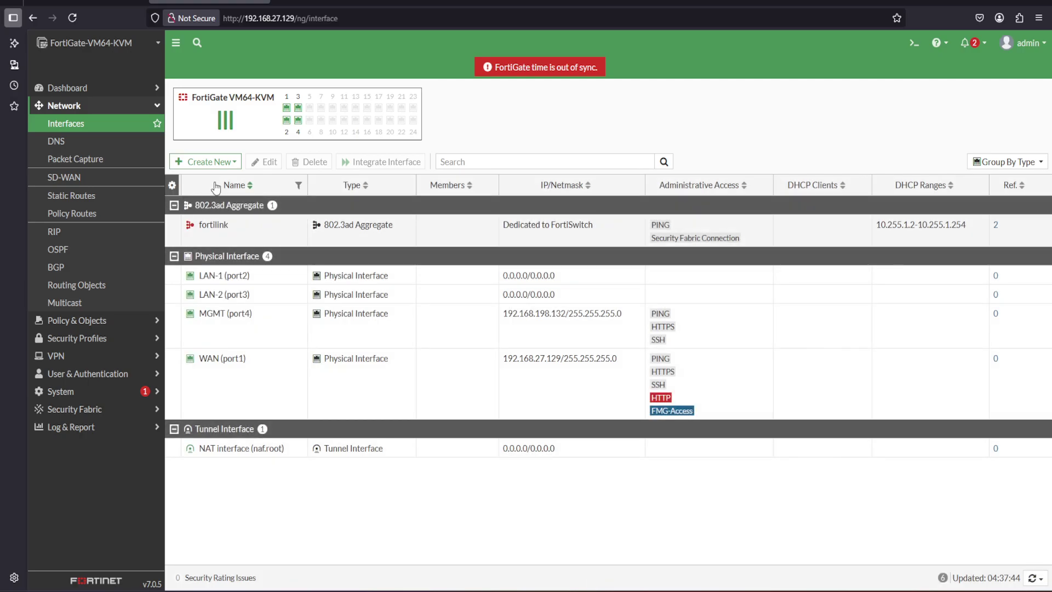
Create a new interface named Aggre-Link with alias Aggre-Link
click(233, 165)
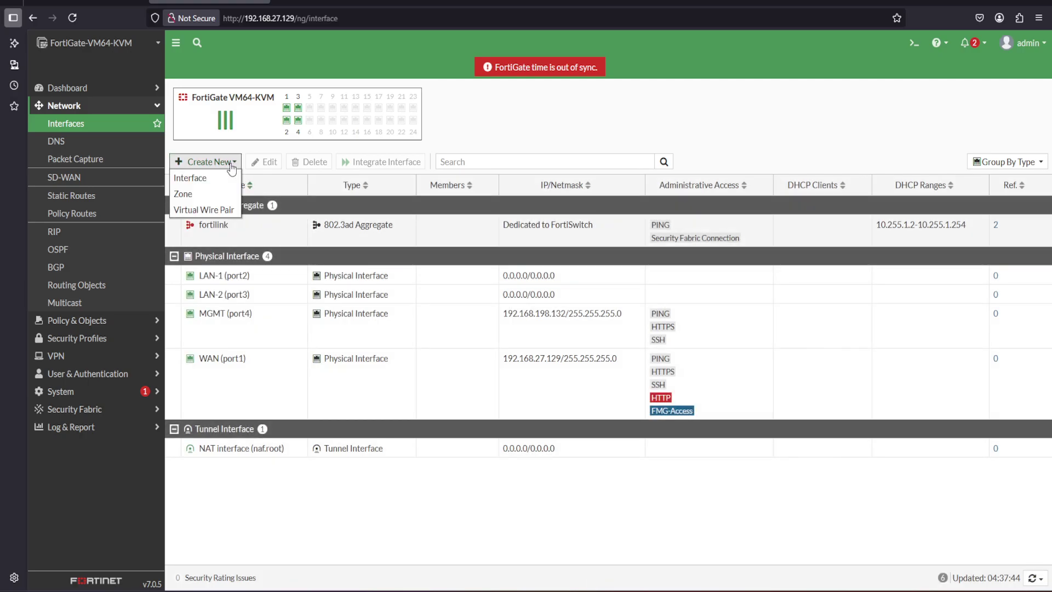
click(204, 174)
click(260, 118)
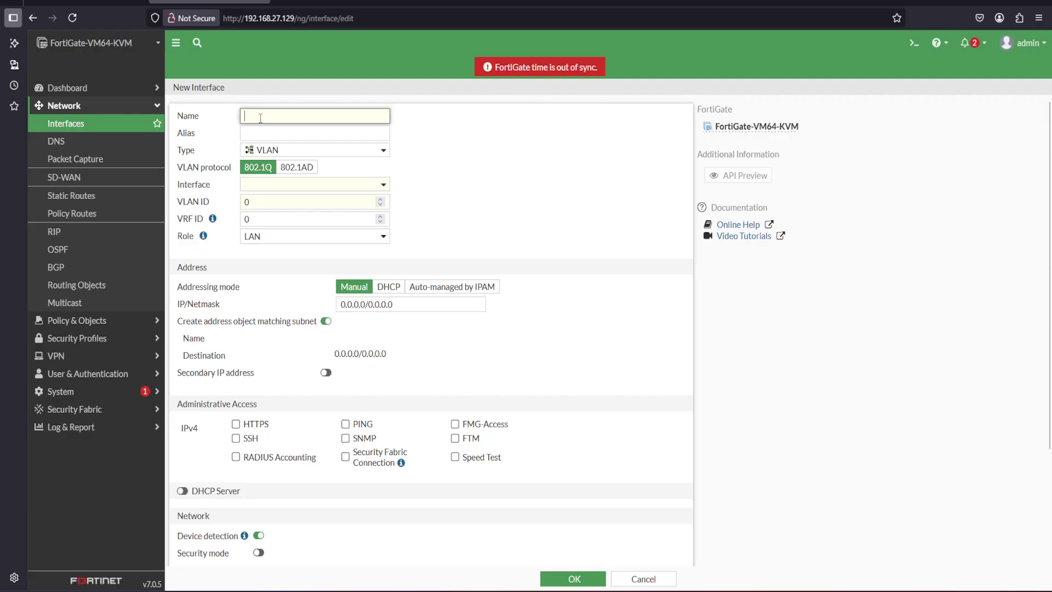
text(A)
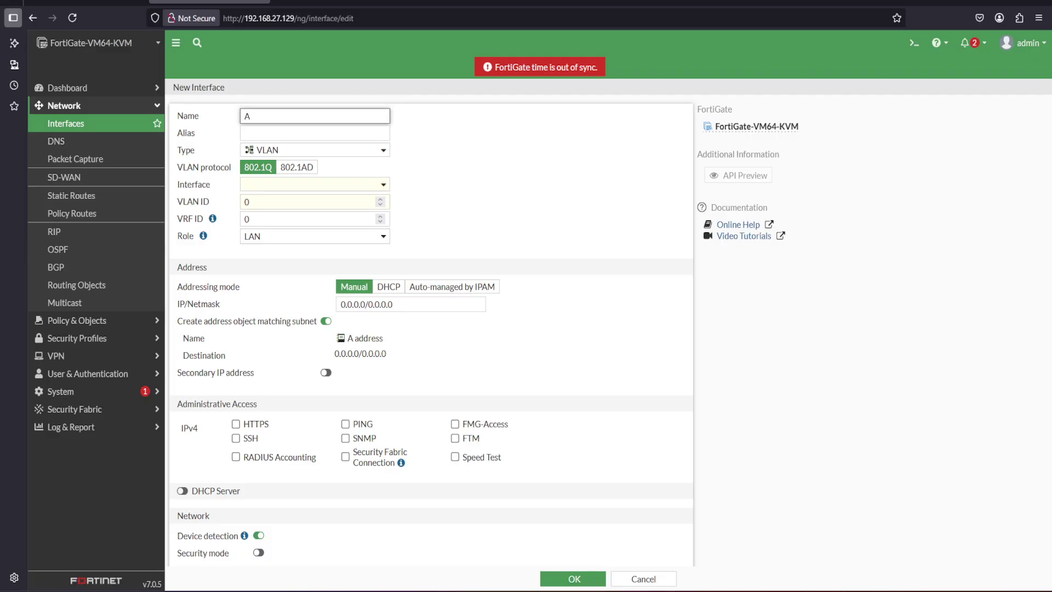
text(ggre-Link)
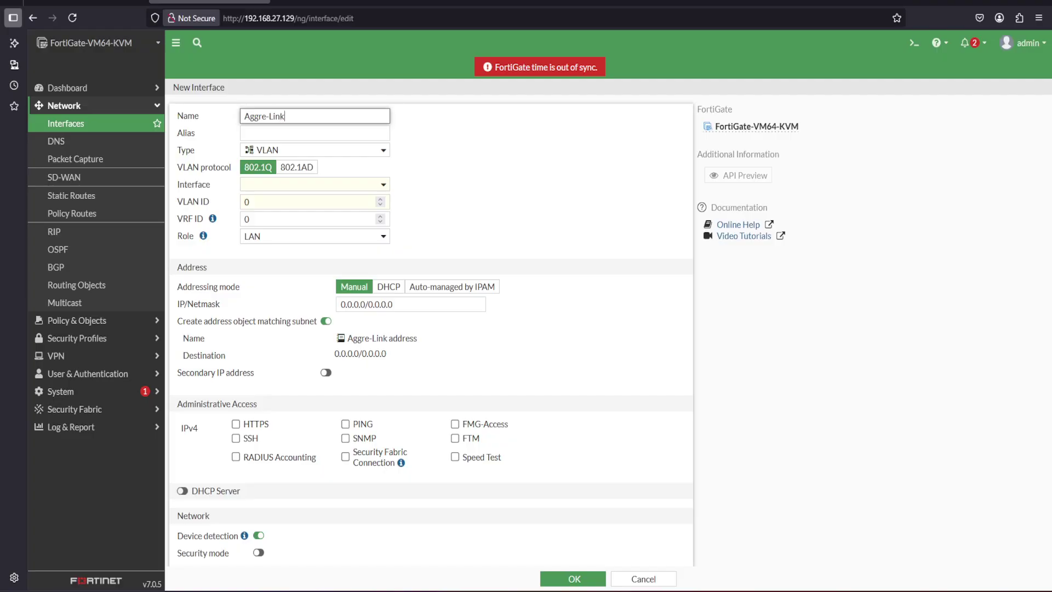
drag(286, 116, 238, 117)
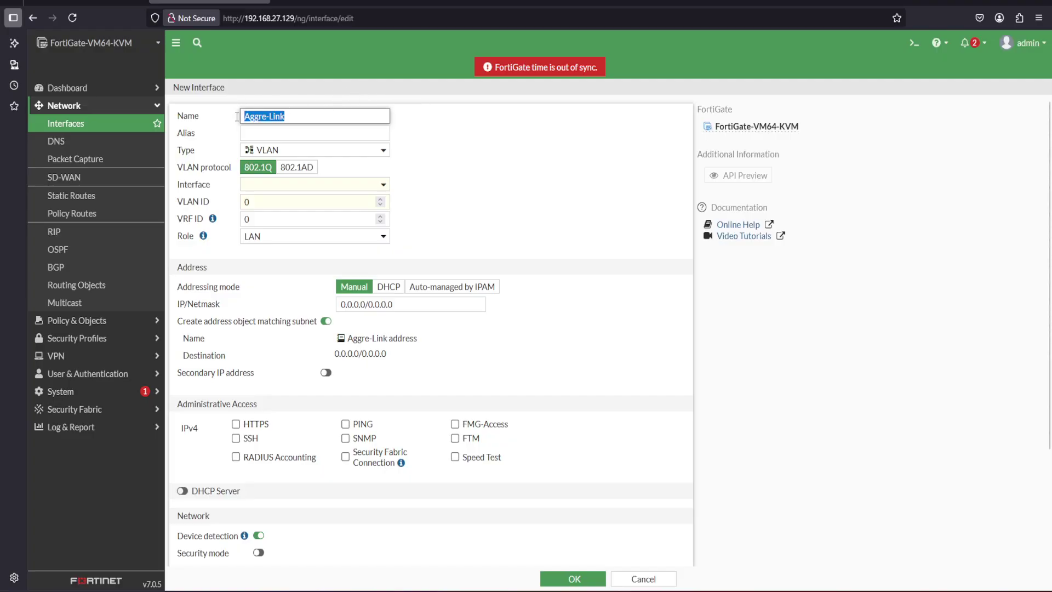
click(270, 135)
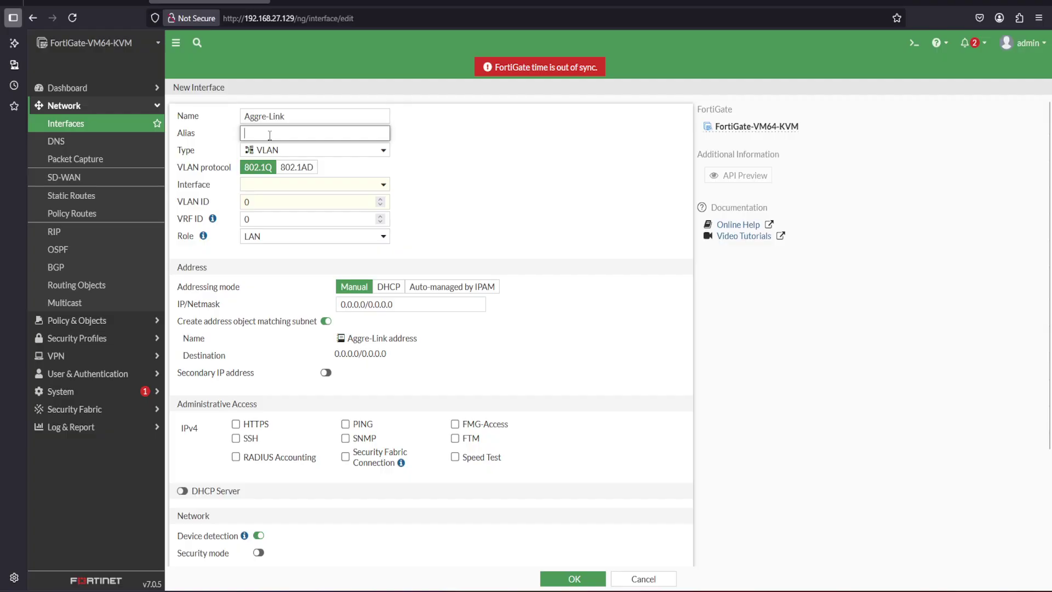
key(ctrl+v)
key(ctrl+v)
key(BackSpace)
key(BackSpace)
key(BackSpace)
key(BackSpace)
key(BackSpace)
key(BackSpace)
key(BackSpace)
key(BackSpace)
key(BackSpace)
key(BackSpace)
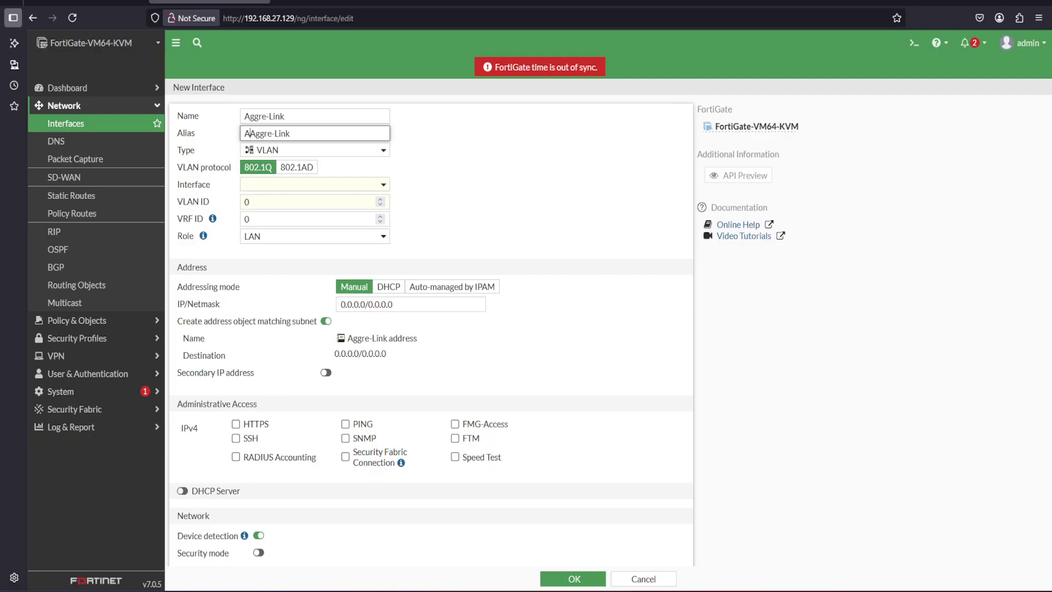
Make it an 802.3ad Aggregate with members LAN-1 (port2) and LAN-2 (port3)
click(283, 152)
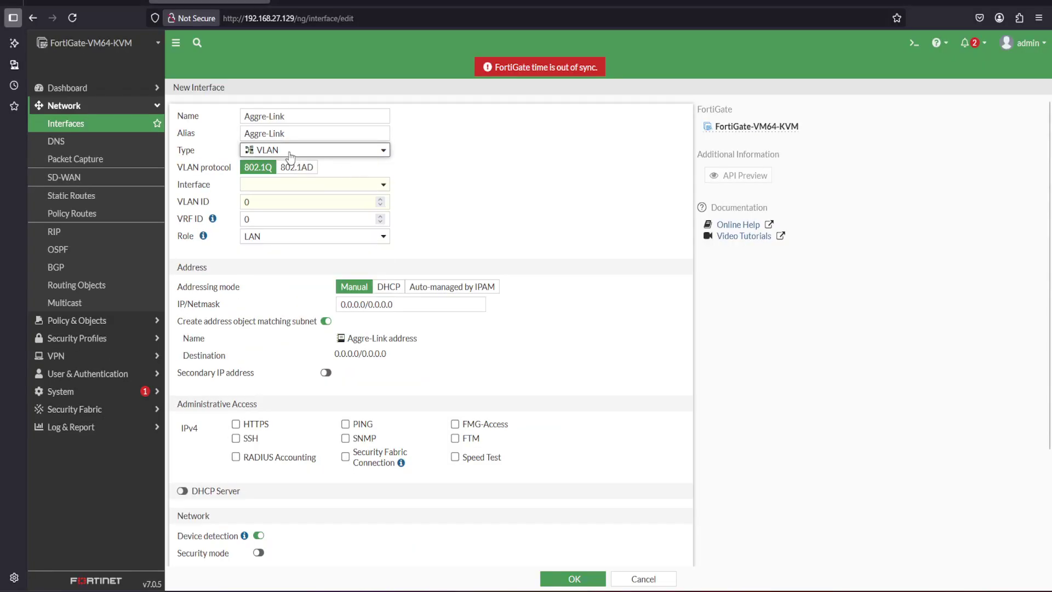
click(351, 141)
click(281, 186)
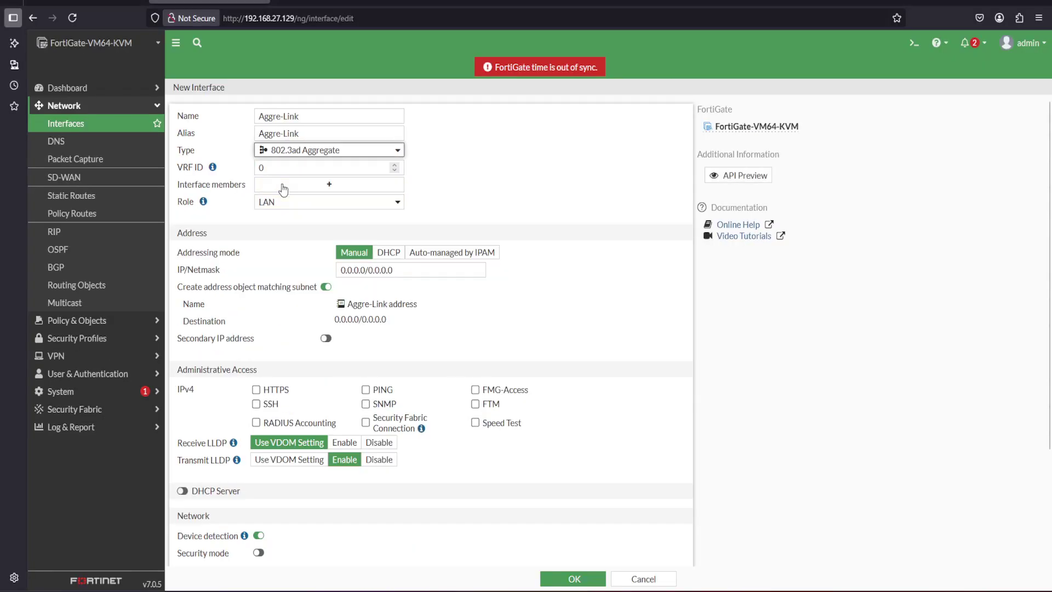
click(320, 191)
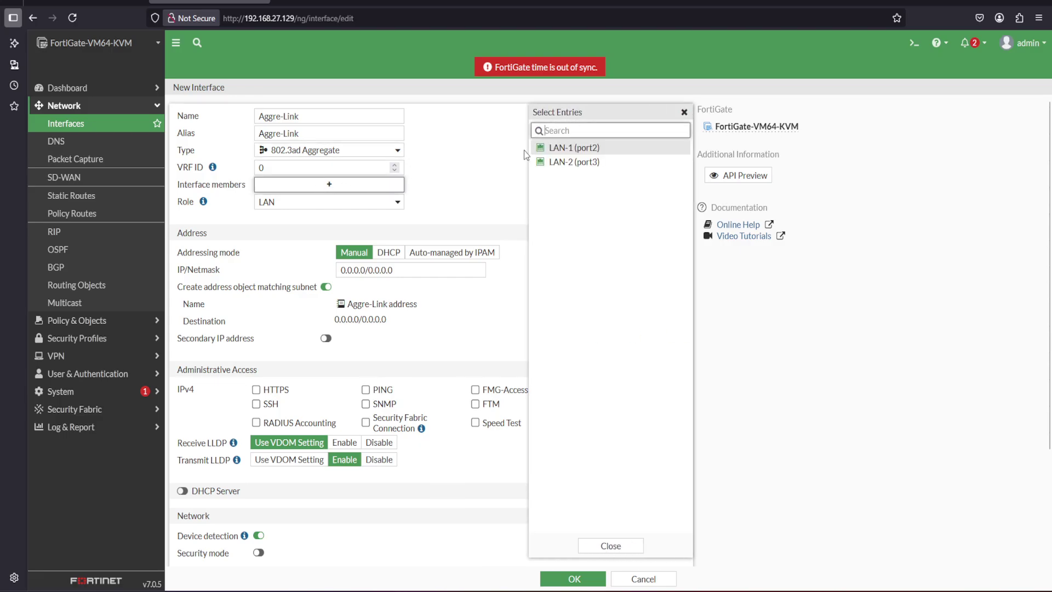
click(551, 155)
click(552, 162)
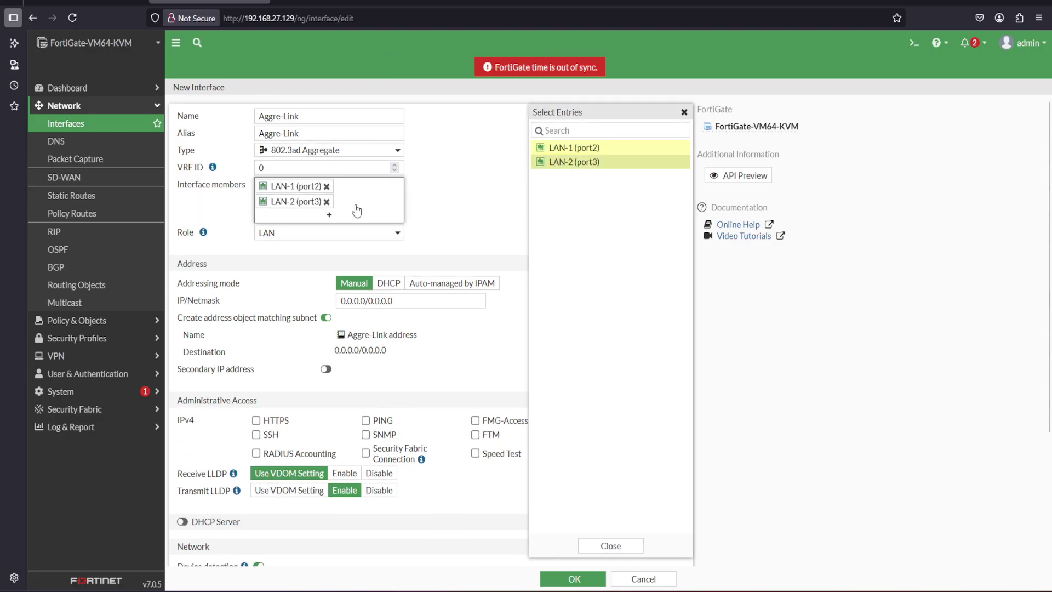
click(453, 221)
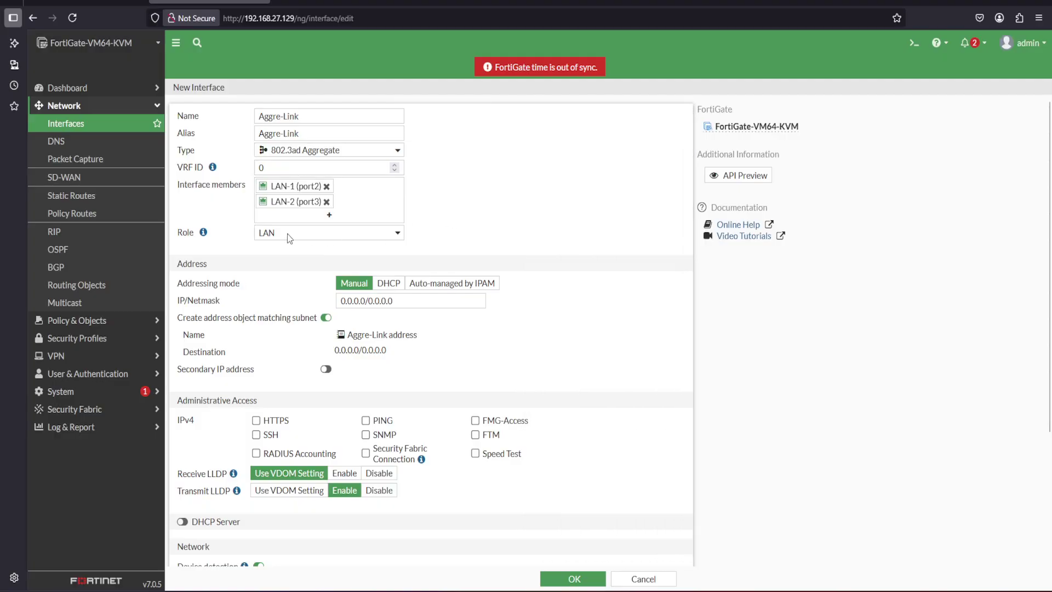
Set address 10.10.10.254/24, allow PING, and save the Aggre-Link interface
drag(403, 300, 337, 300)
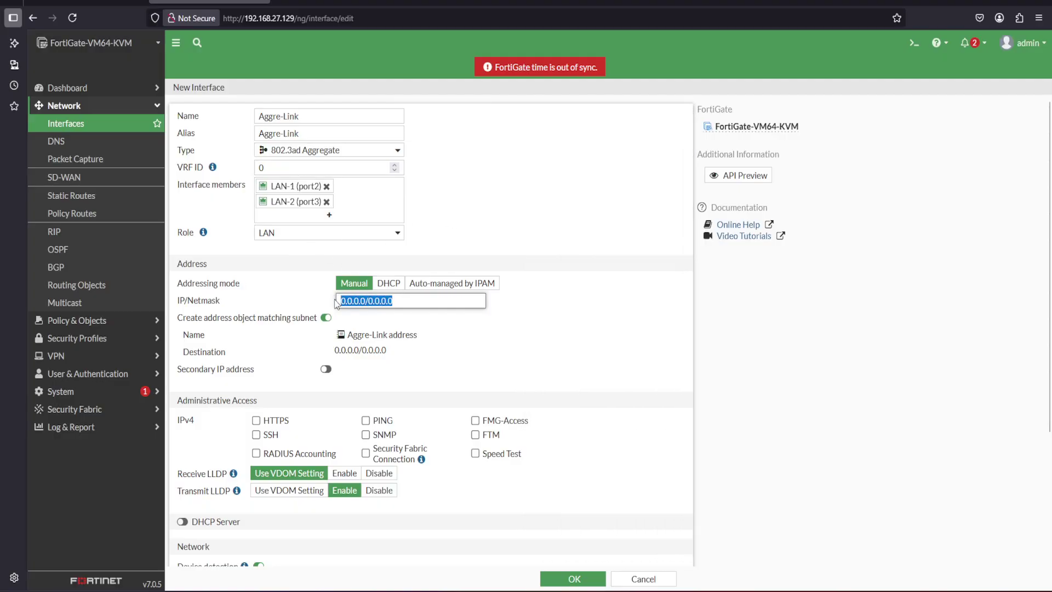
text(10.10.)
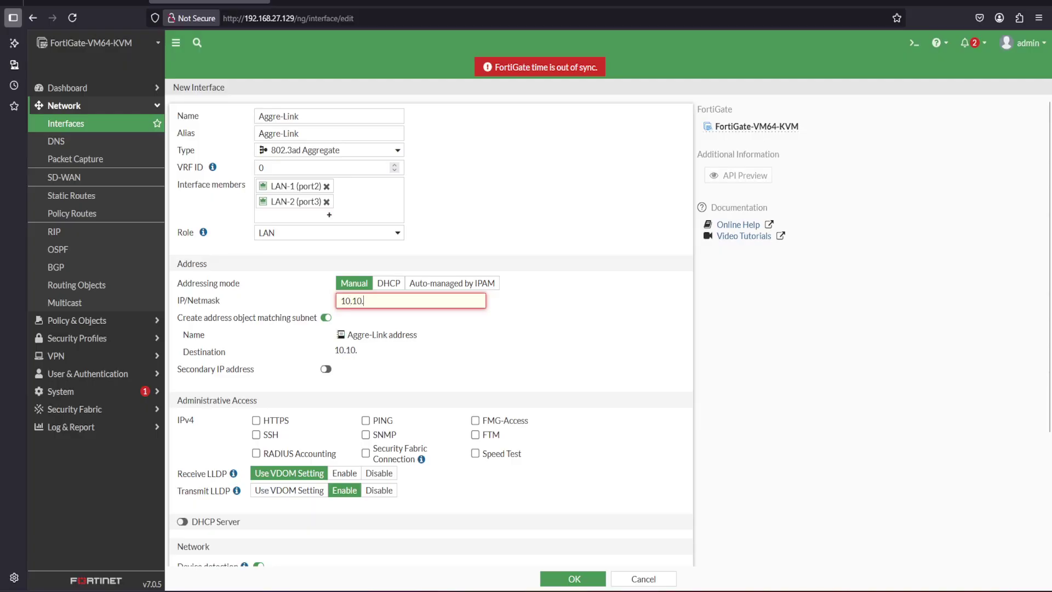
text(10.254)
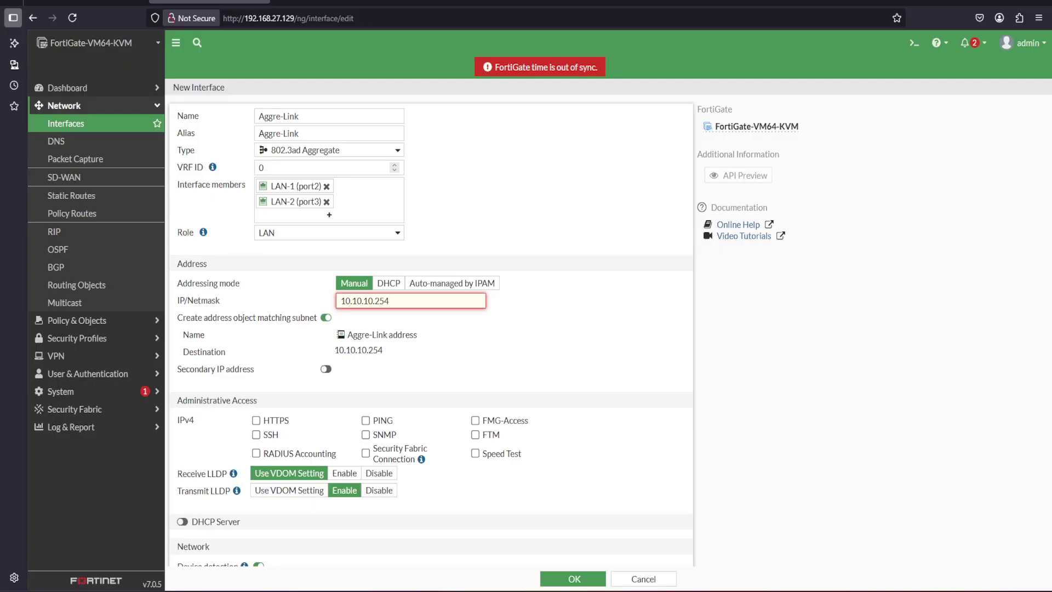
text(/32)
key(BackSpace)
key(BackSpace)
text(24)
click(454, 358)
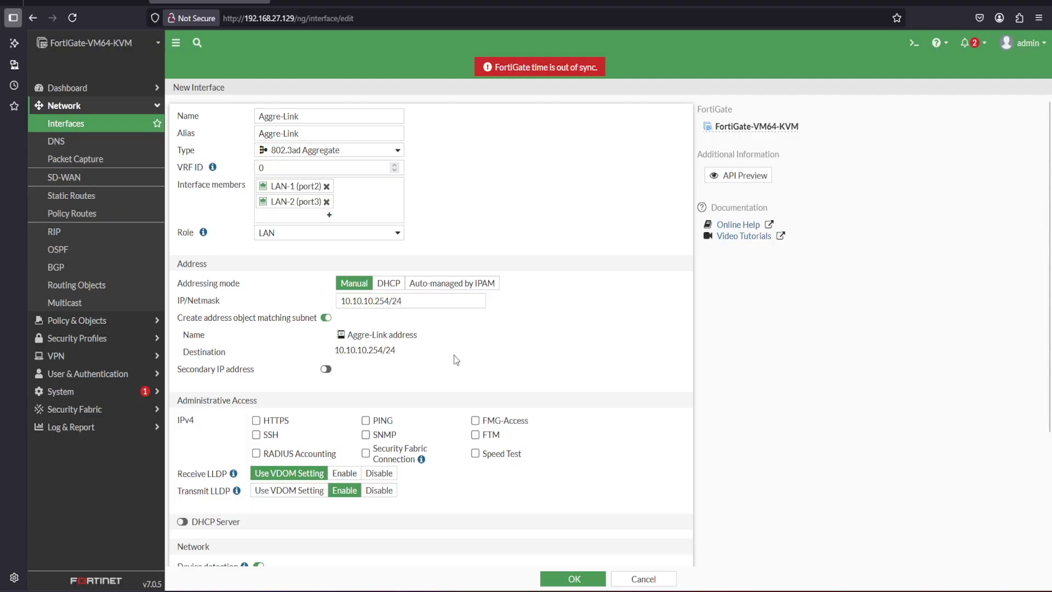
click(369, 424)
scroll(1050, 382, down, 3)
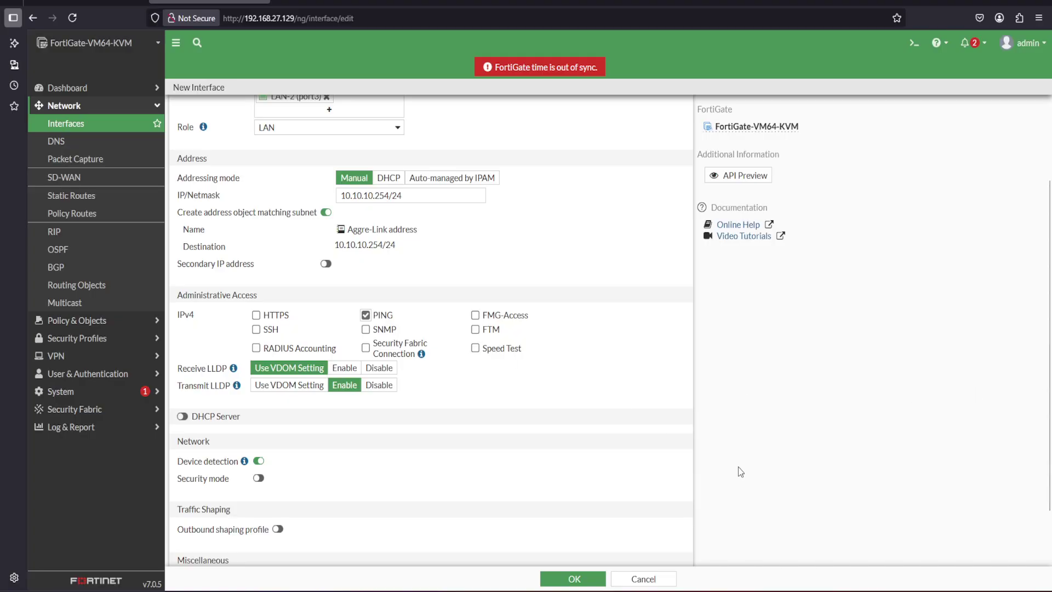
drag(1050, 382, 1050, 439)
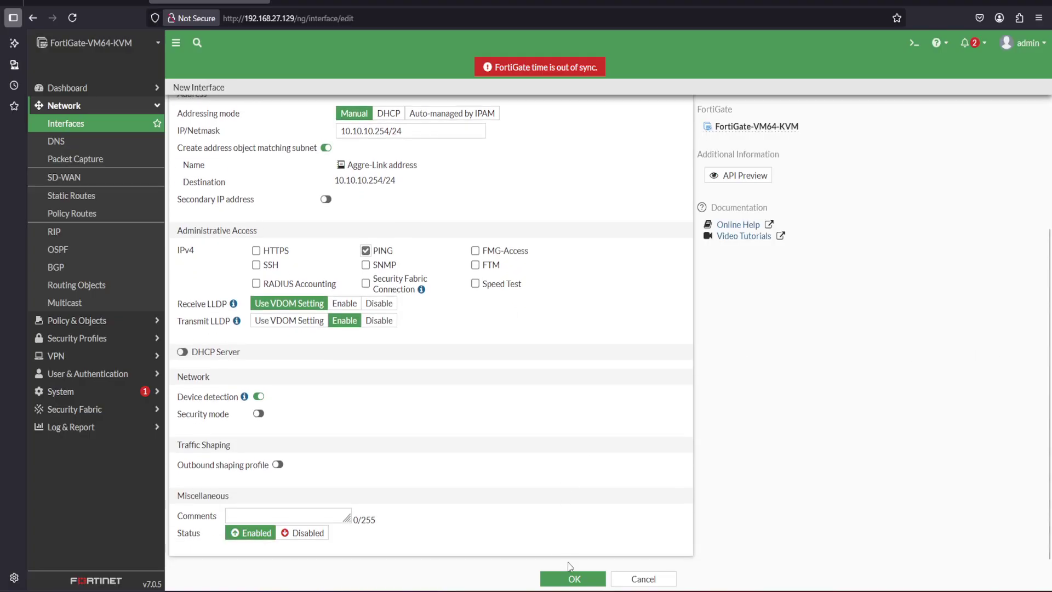
click(575, 579)
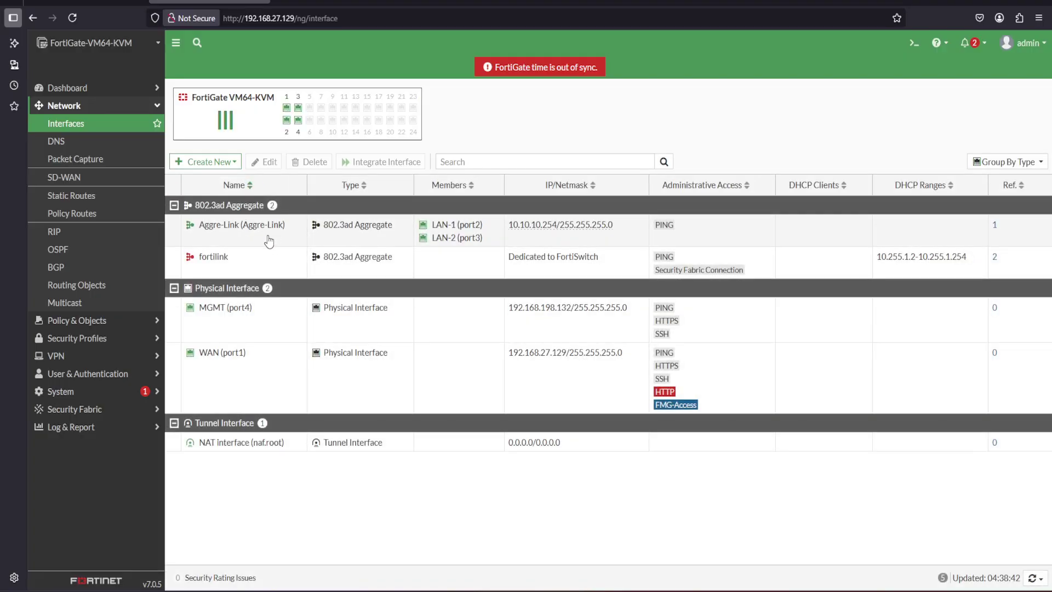
click(56, 143)
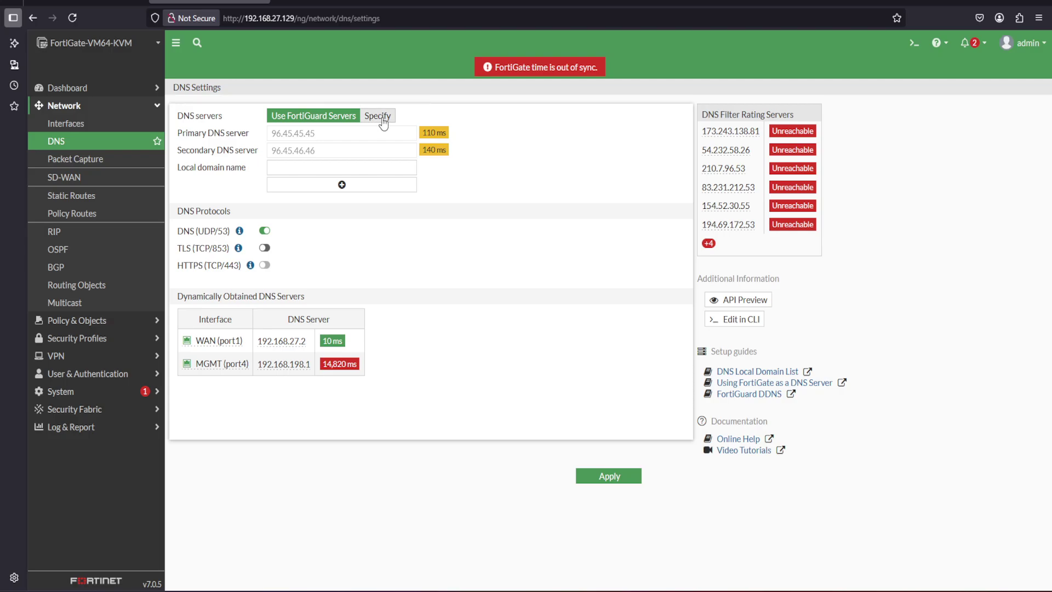
Apply custom DNS servers 8.8.8.8 and 1.1.1.1, then collapse the Network menu
click(381, 115)
drag(353, 136, 218, 144)
text(8)
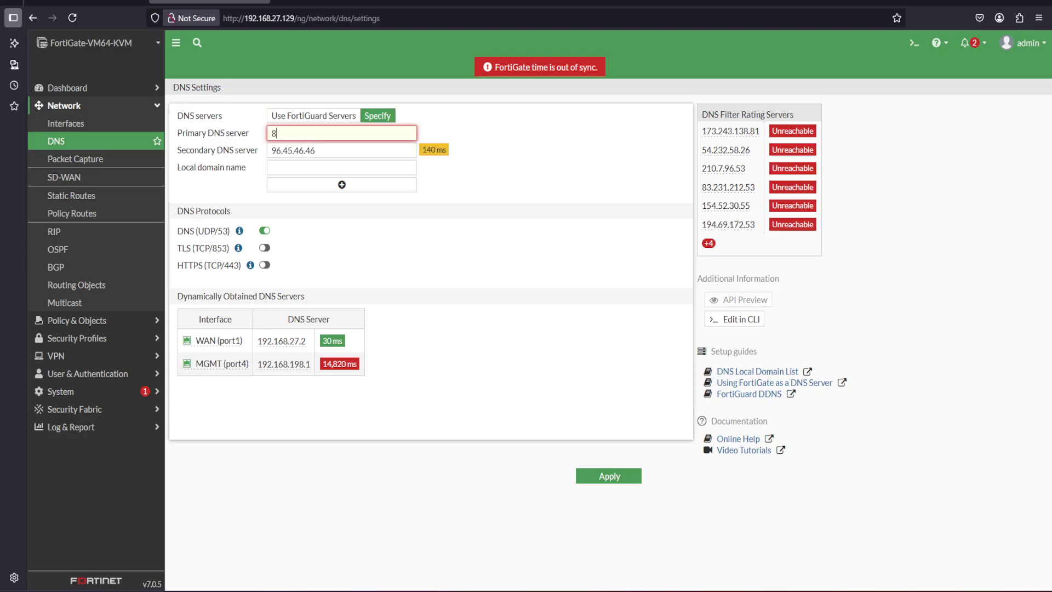
text(.8.8.8)
drag(340, 150, 262, 149)
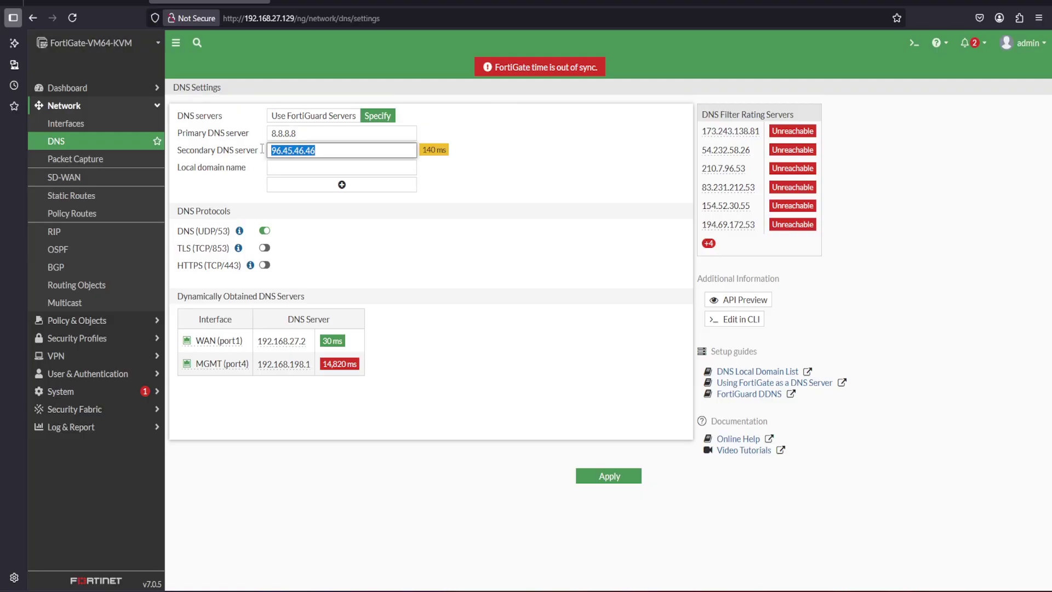
text(1.1.1.)
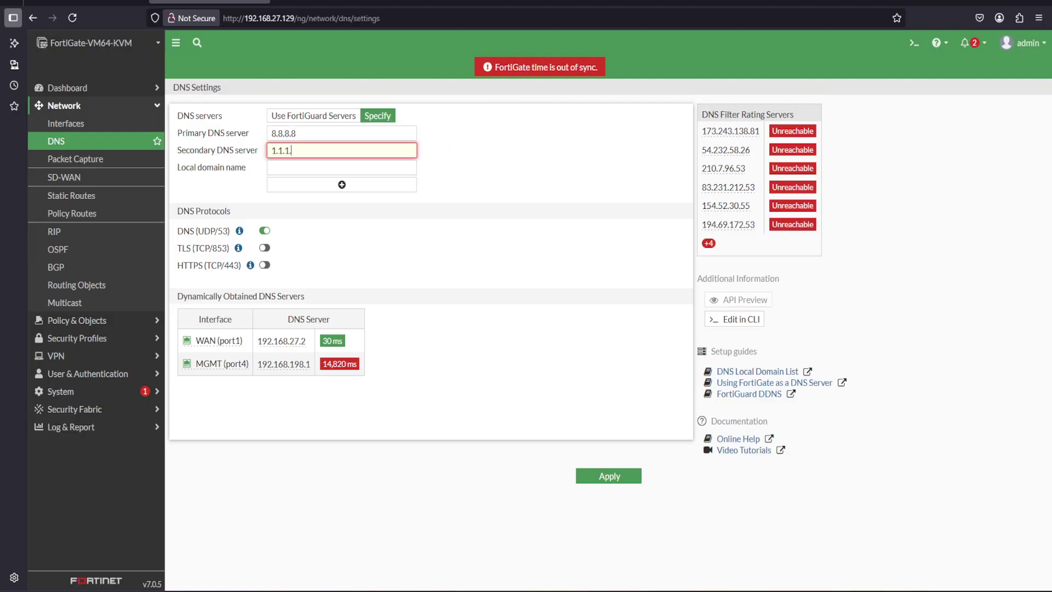
text(1)
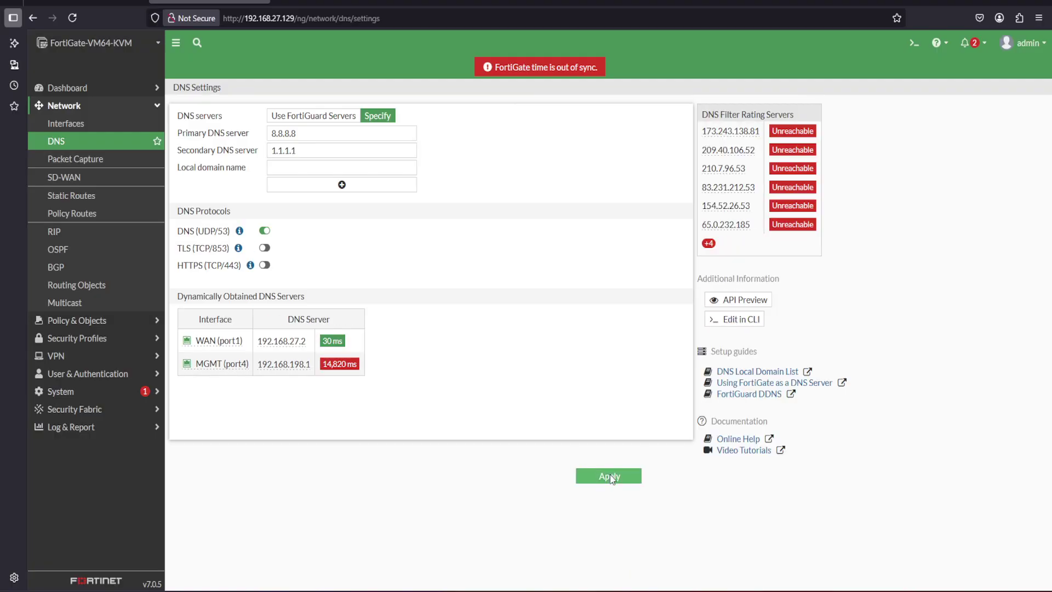
click(611, 476)
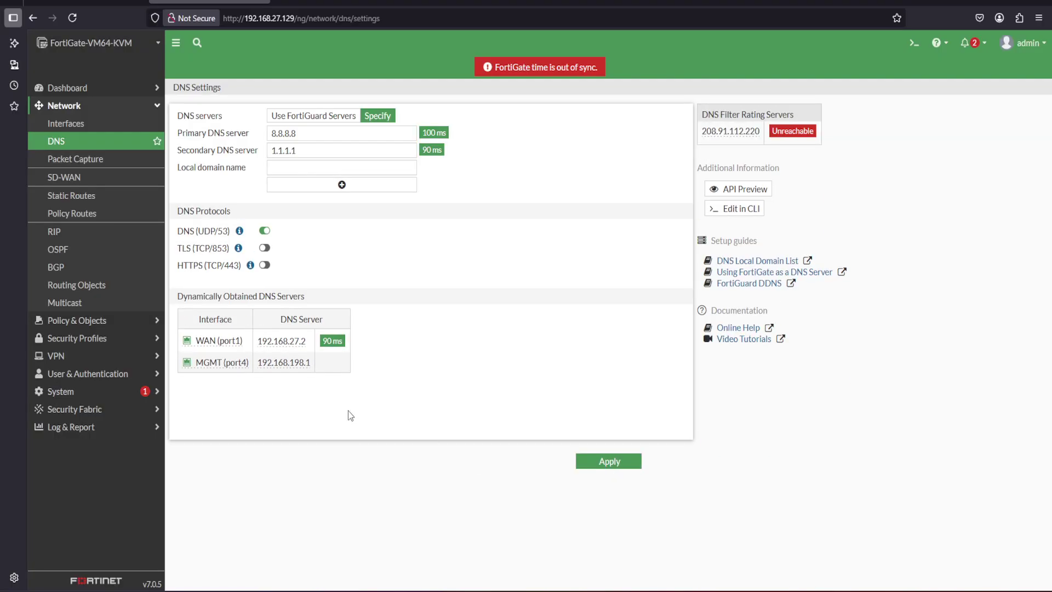
click(88, 106)
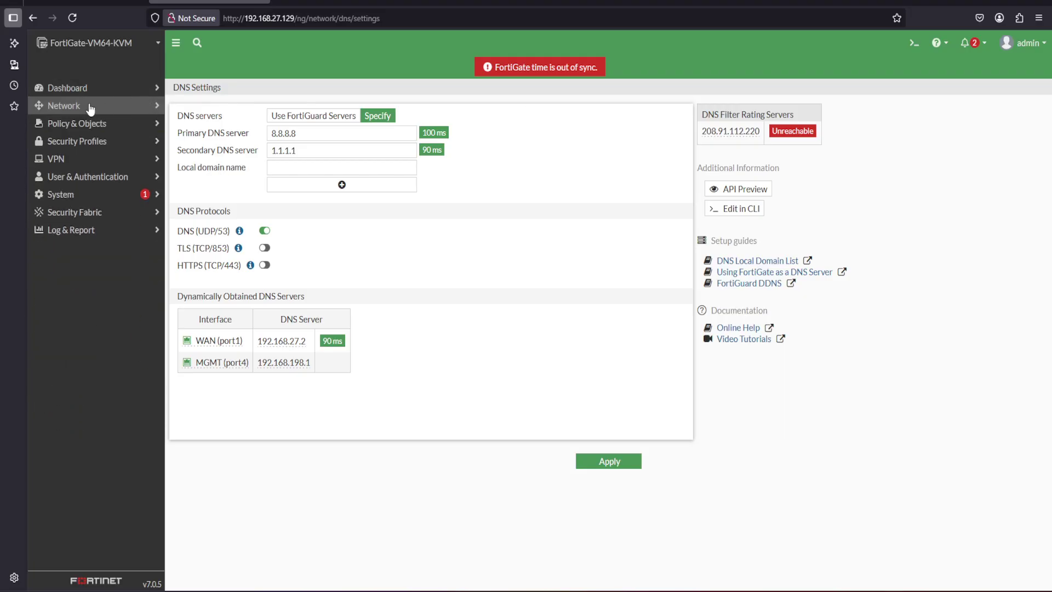
click(67, 126)
Start a firewall policy named 'Inside to WAN' from Aggre-Link to WAN (port1)
click(82, 141)
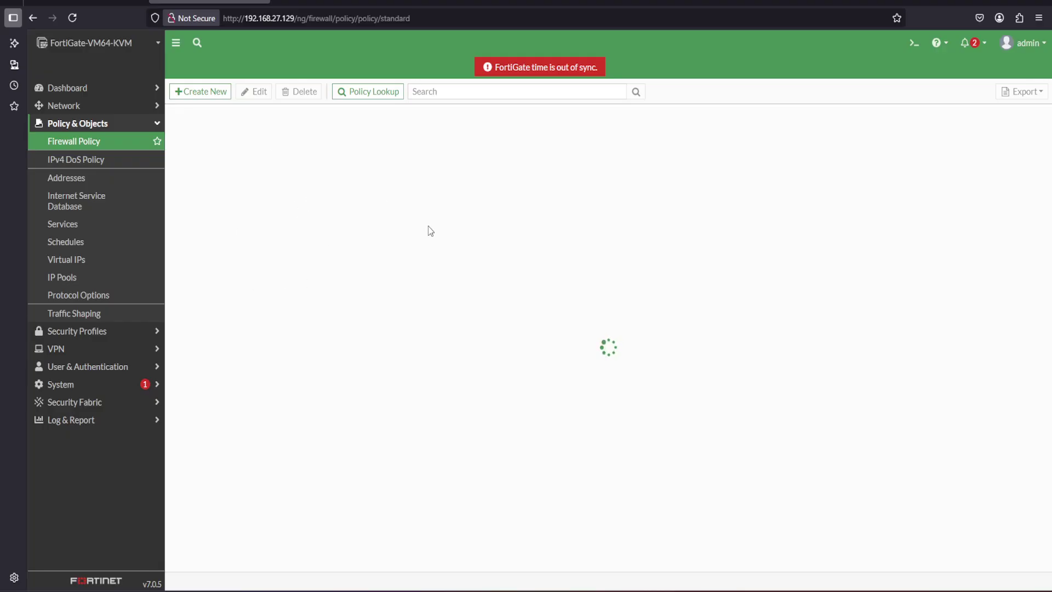
click(201, 91)
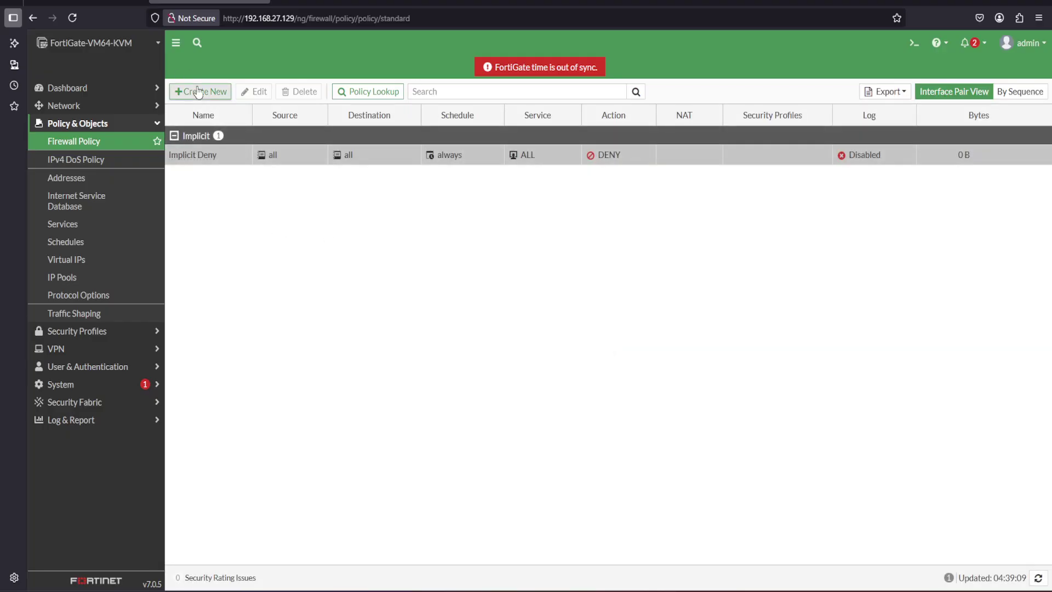
click(280, 123)
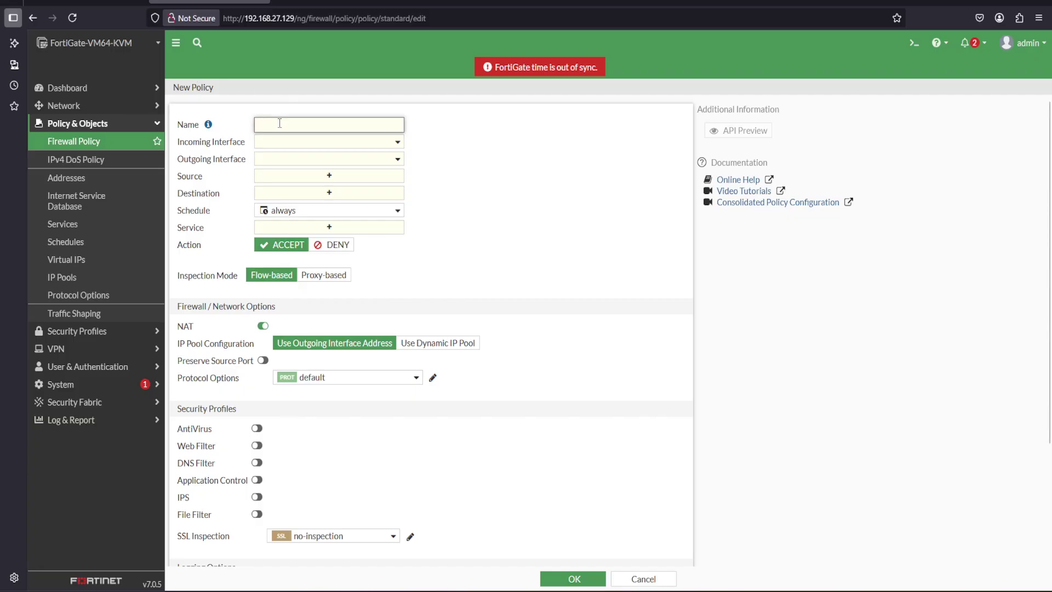
text(Inside to WAN)
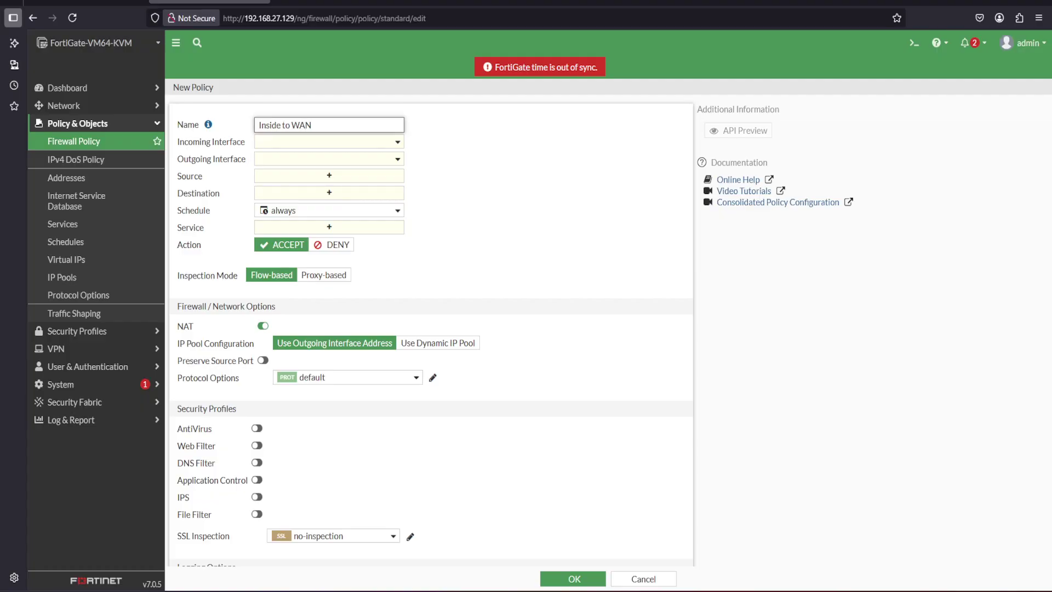
click(283, 143)
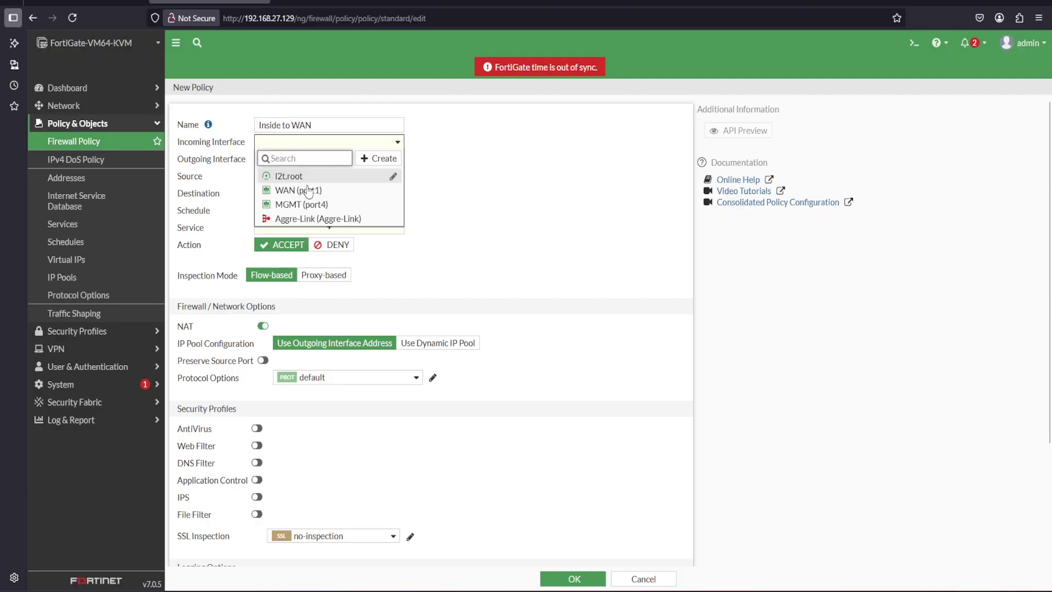
click(323, 218)
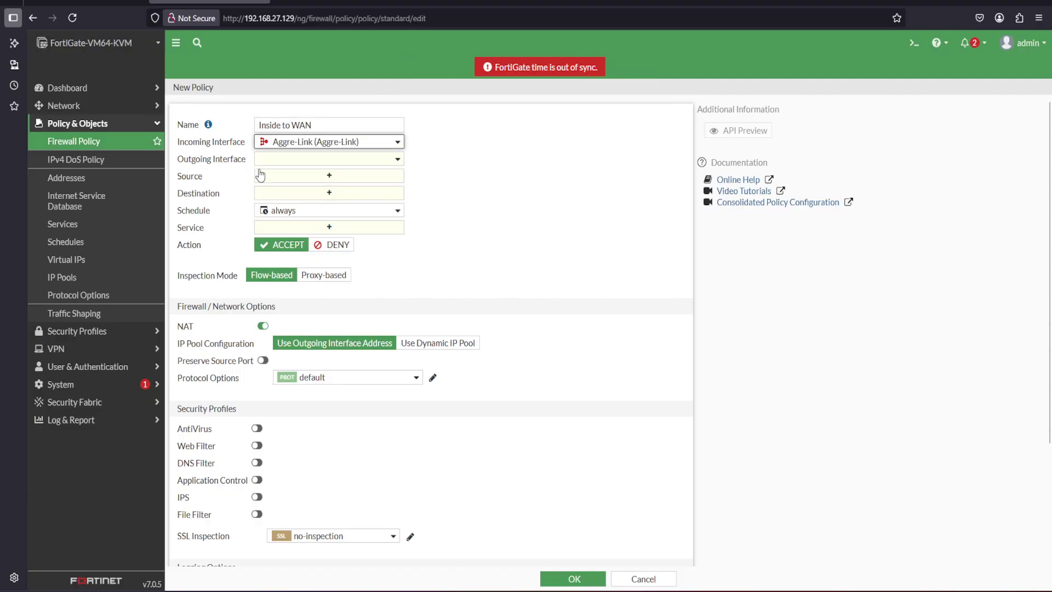
click(294, 161)
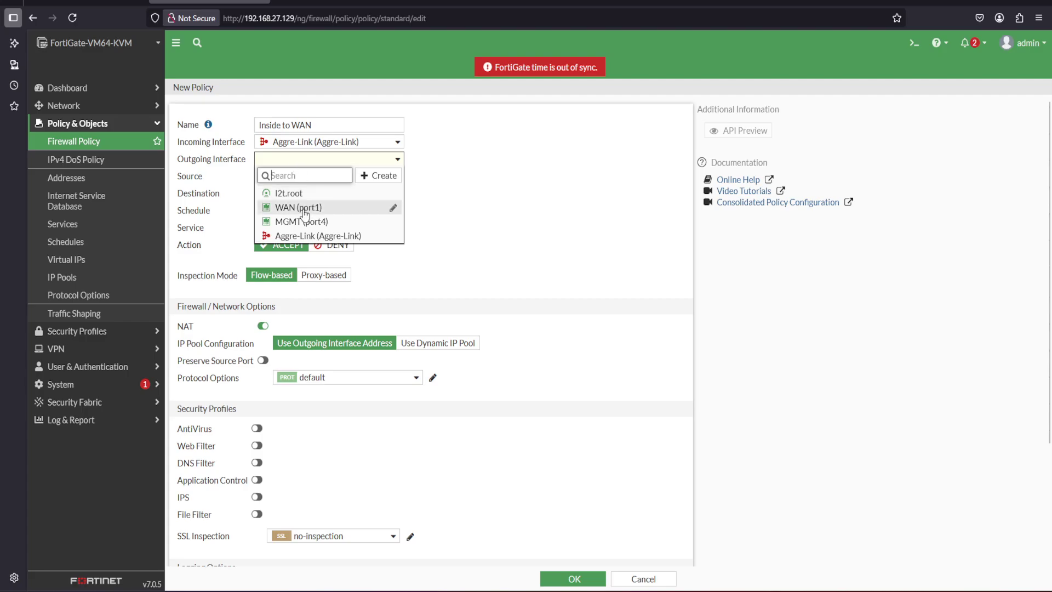
click(305, 209)
Set source and destination to all, service ALL, log all sessions, and save the policy
click(279, 175)
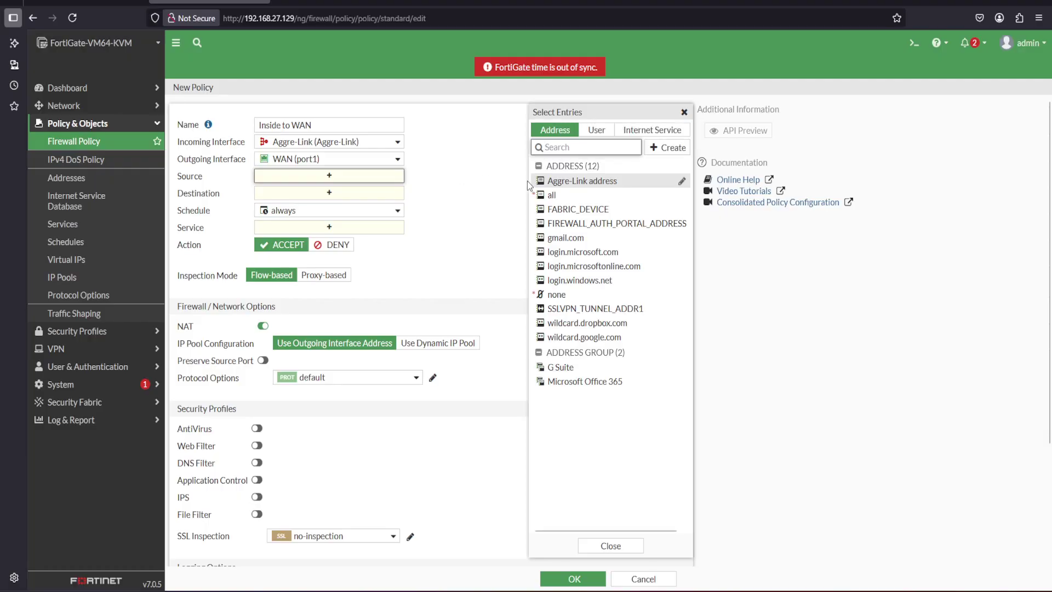
click(545, 195)
click(317, 207)
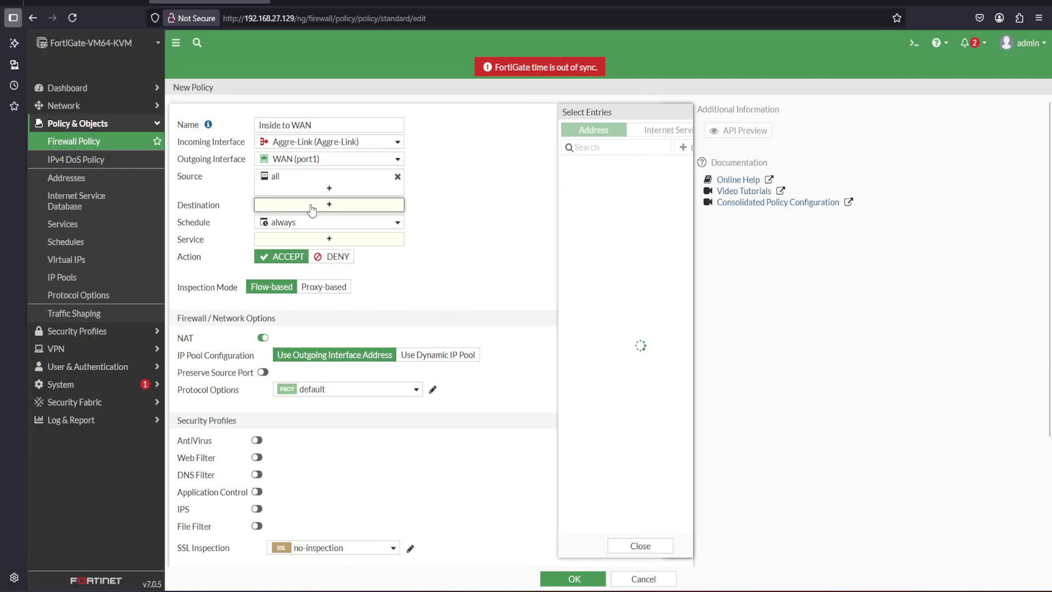
click(543, 196)
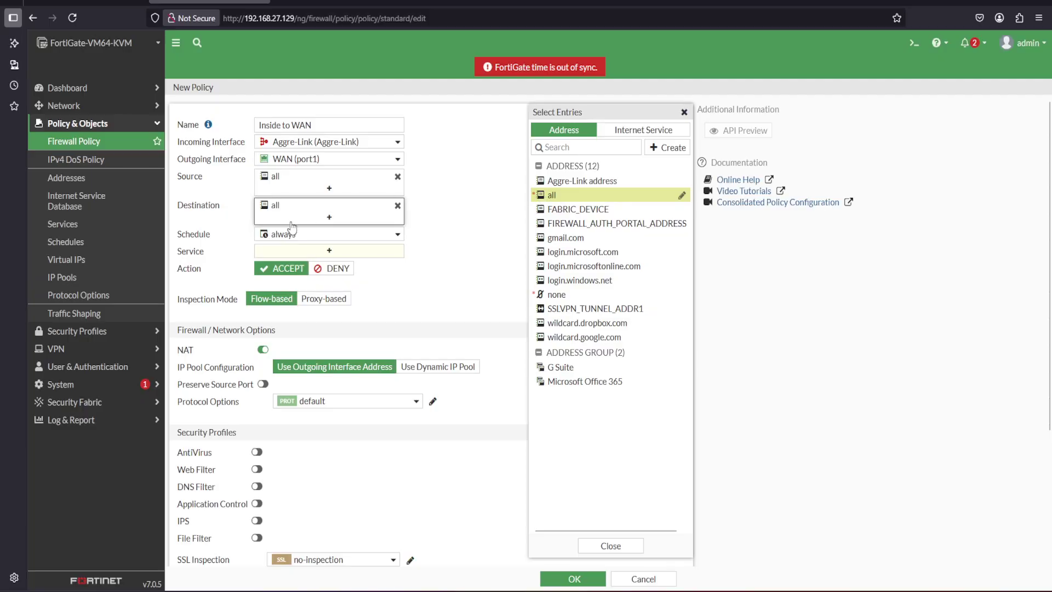
click(307, 251)
click(554, 178)
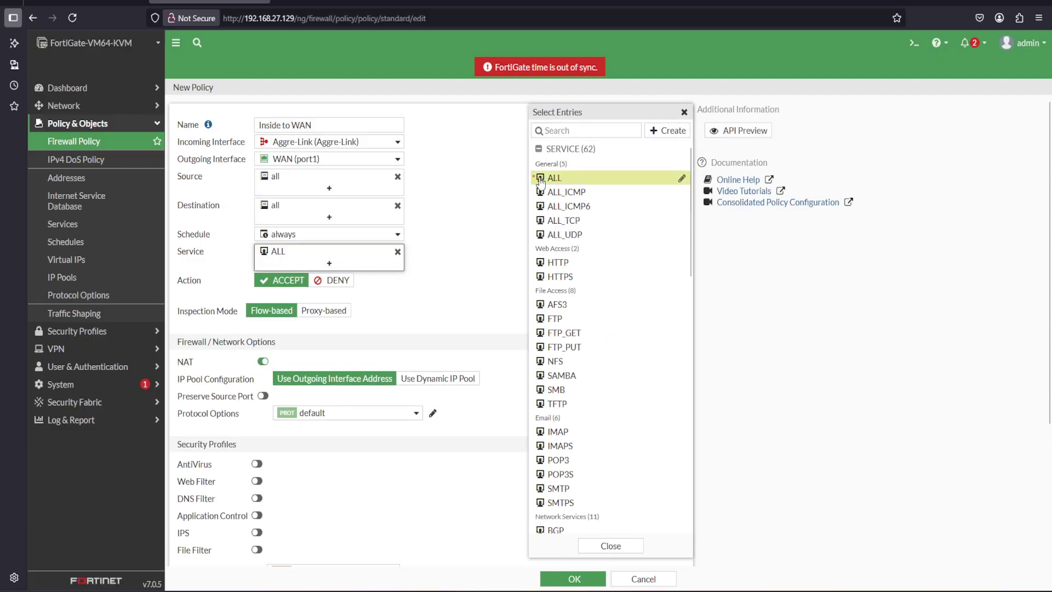
click(428, 295)
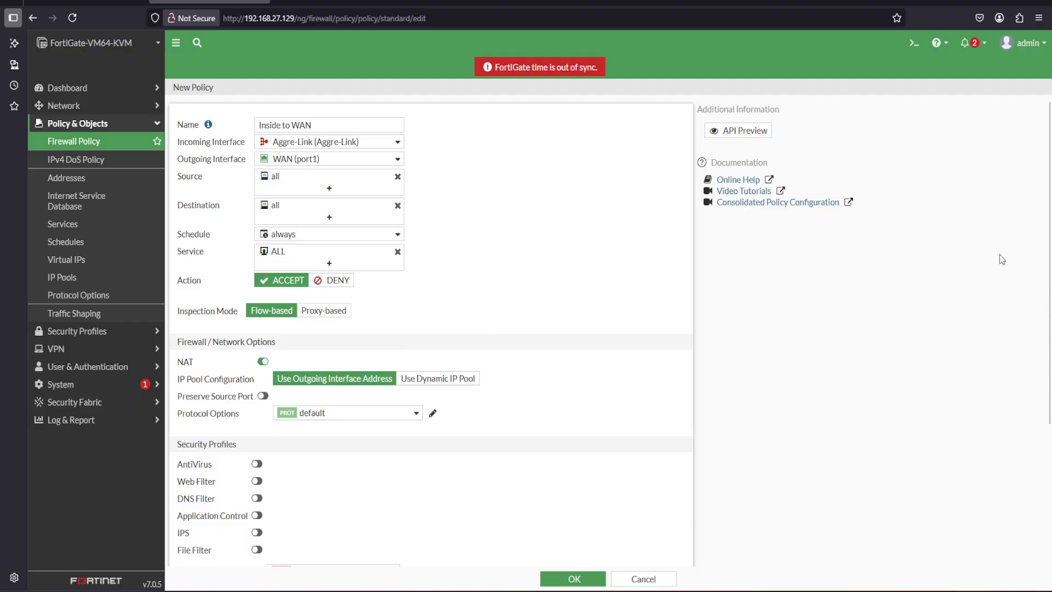
drag(1050, 241, 1051, 341)
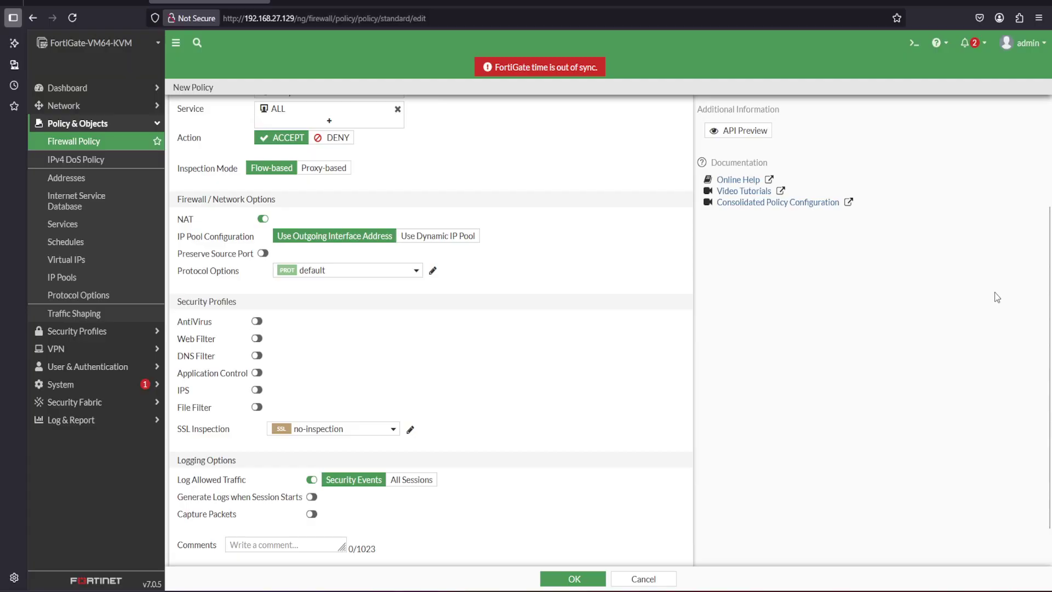
drag(1050, 310, 1051, 341)
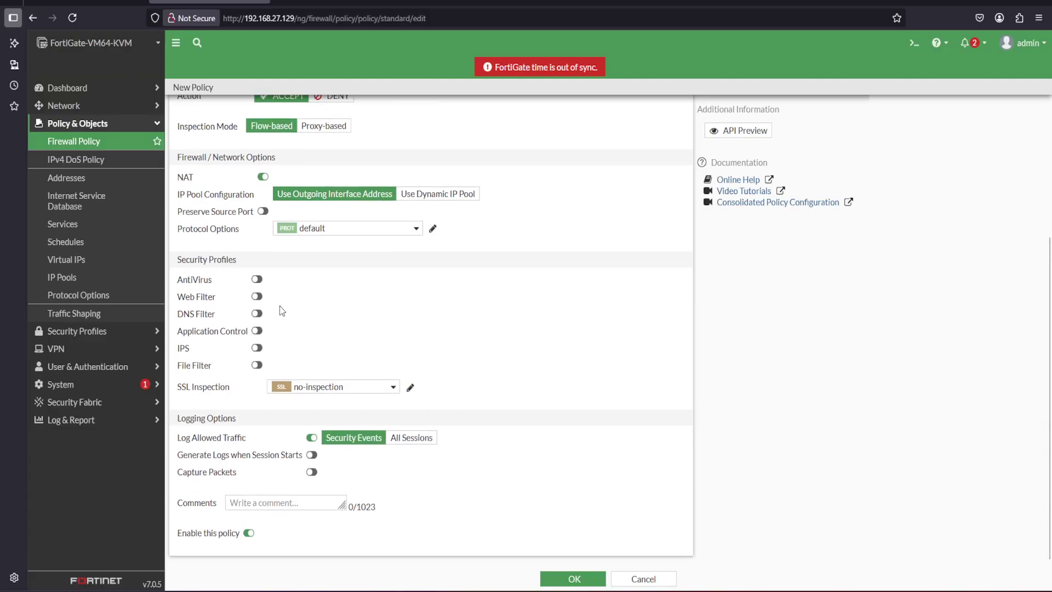
click(422, 443)
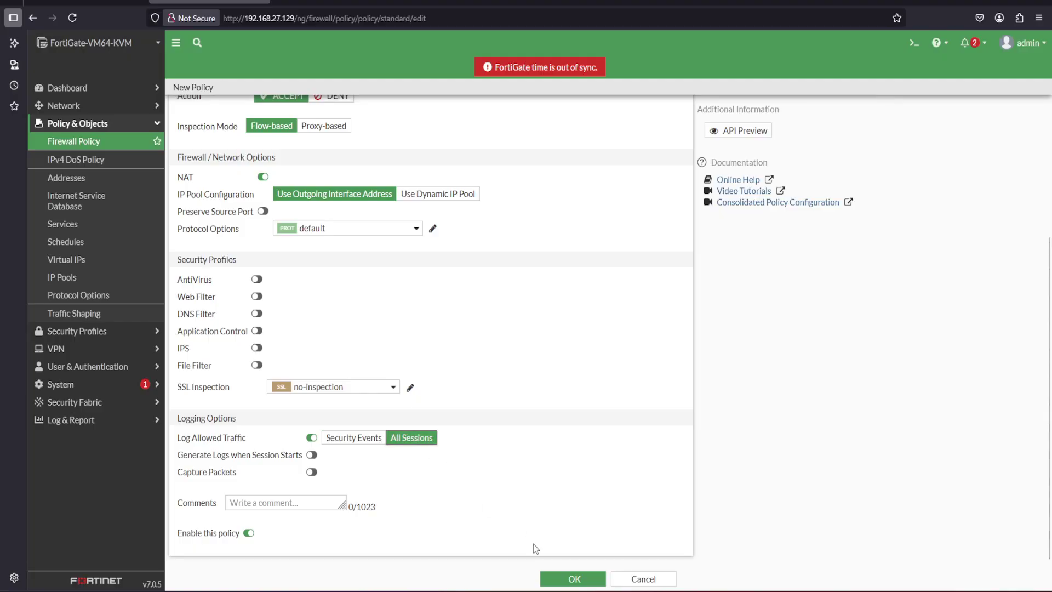
click(573, 580)
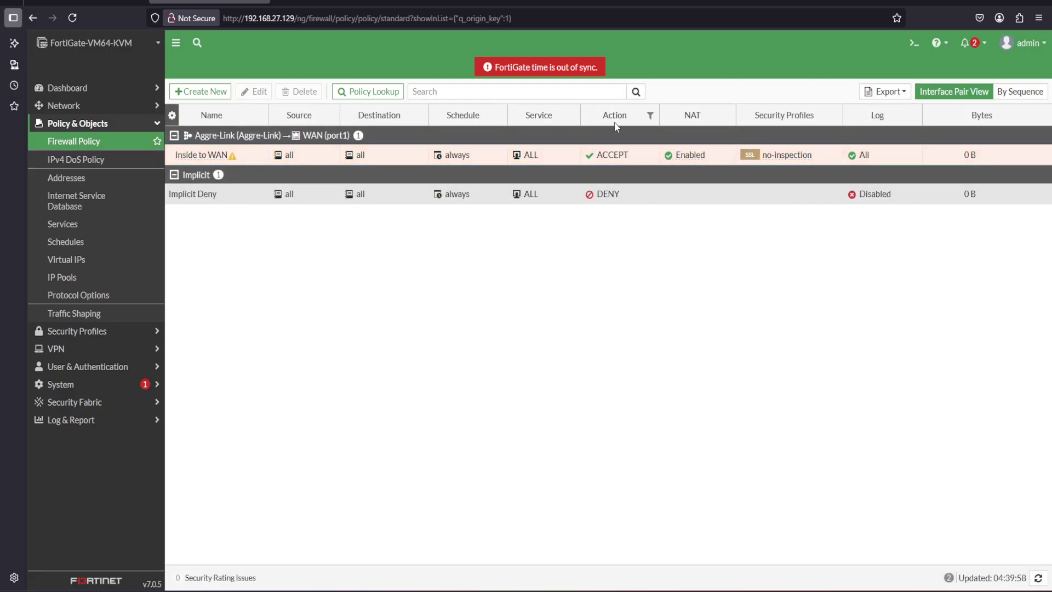
Run 'exe ping 8.8.8.8' in the CLI console, confirming 0% packet loss
click(914, 43)
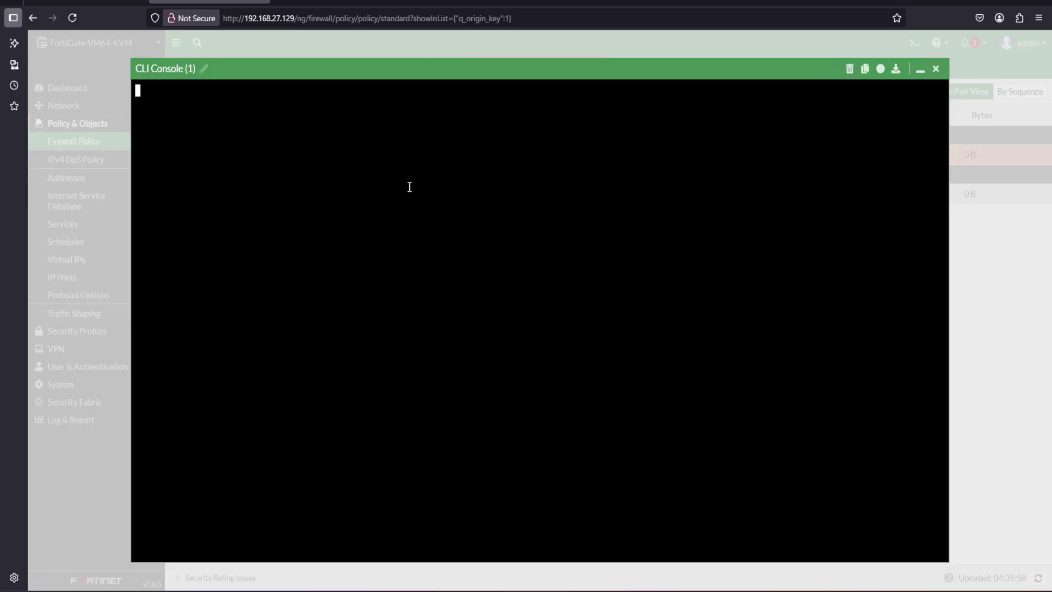
text(exe)
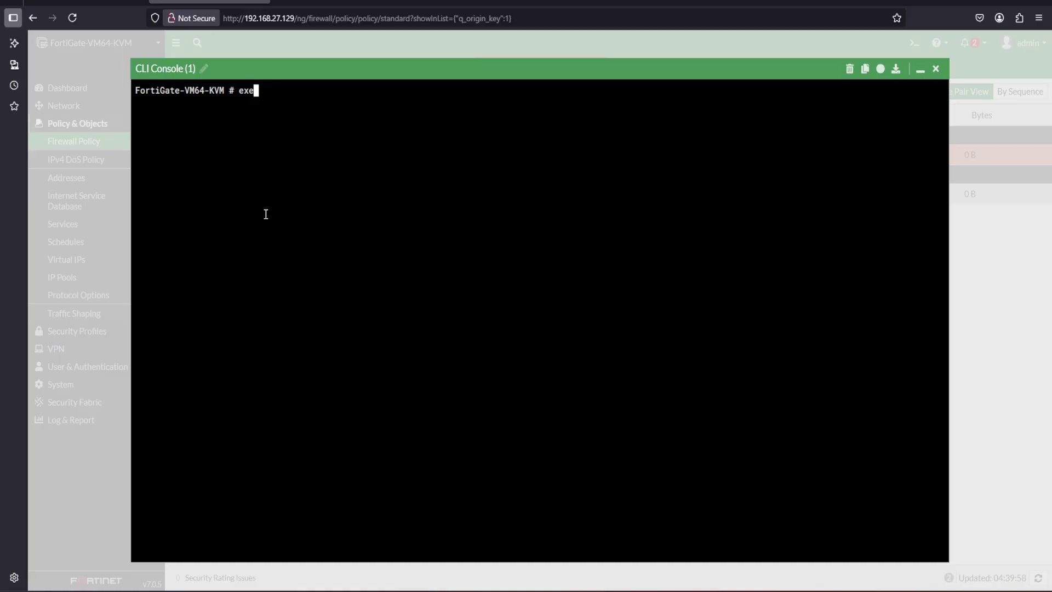
text( ping 8.8.8.8)
key(Return)
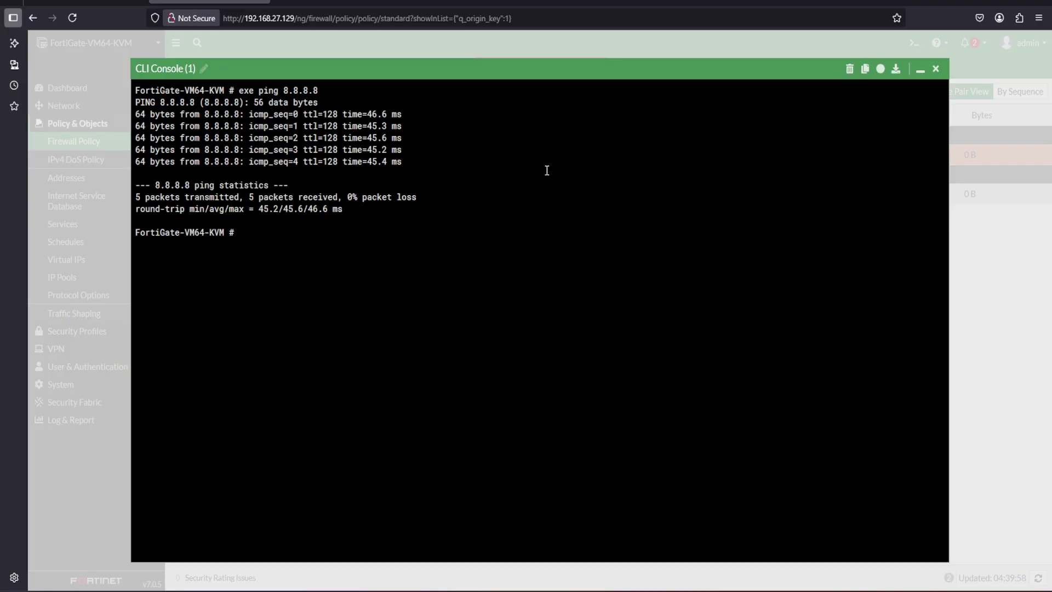
click(936, 69)
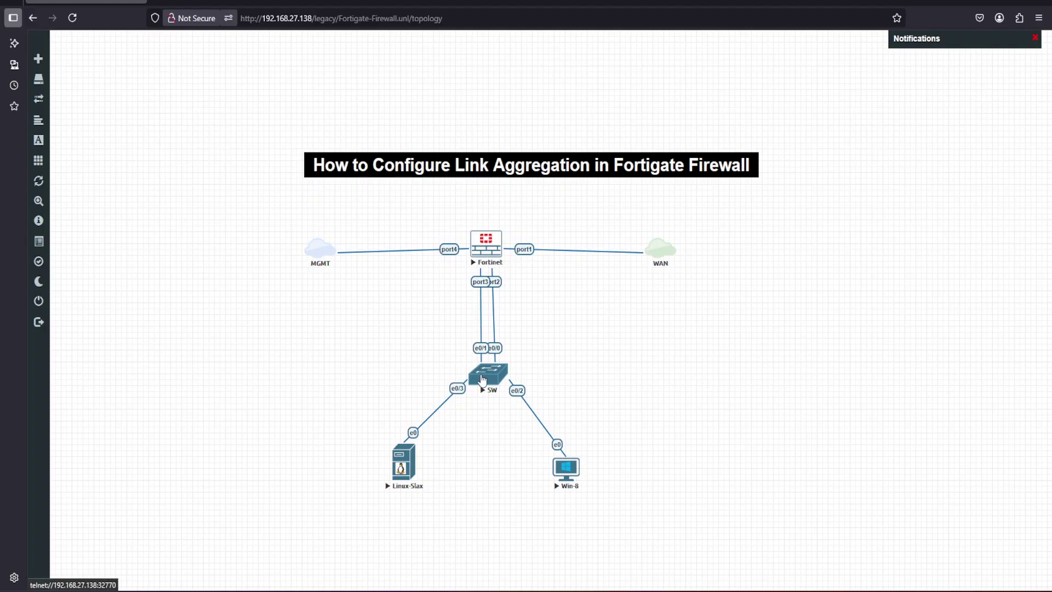
Open the SW switch console in PuTTY at the Switch> prompt
click(482, 380)
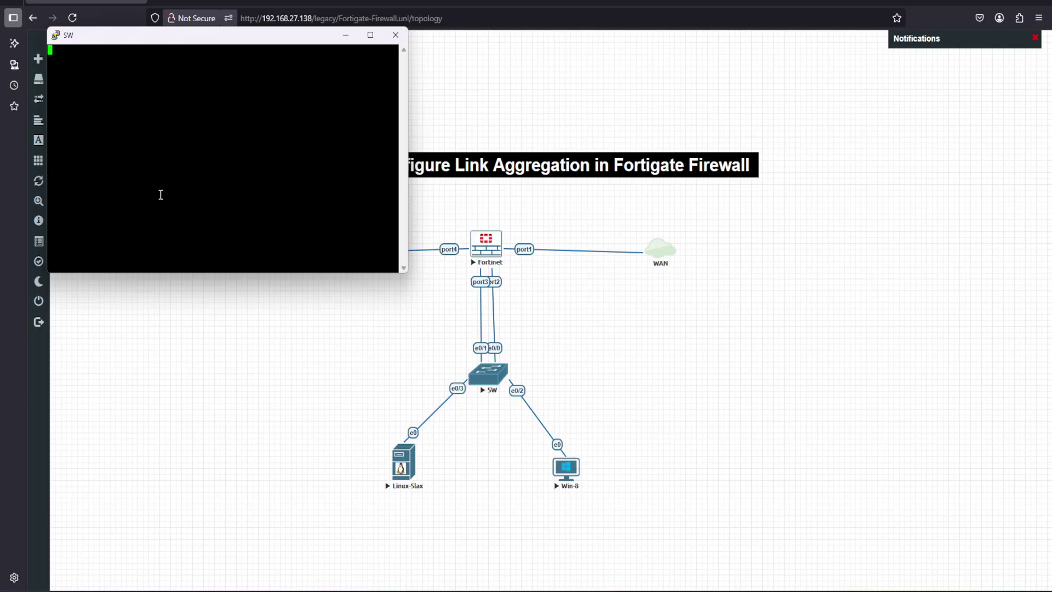
key(Return)
drag(127, 43, 304, 80)
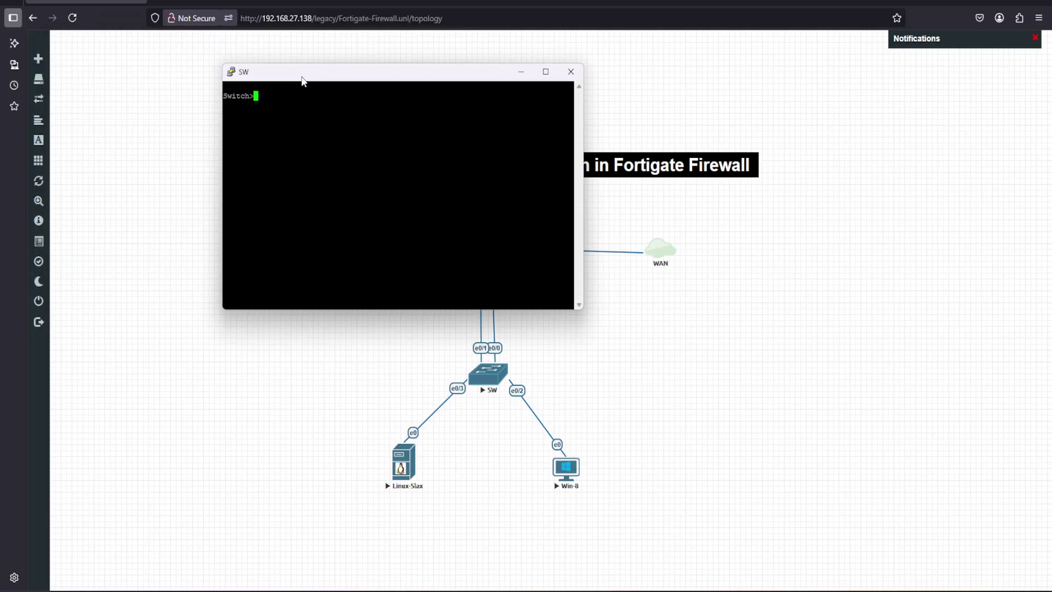
Change the terminal font to Courier New 20 point and apply it
right_click(303, 81)
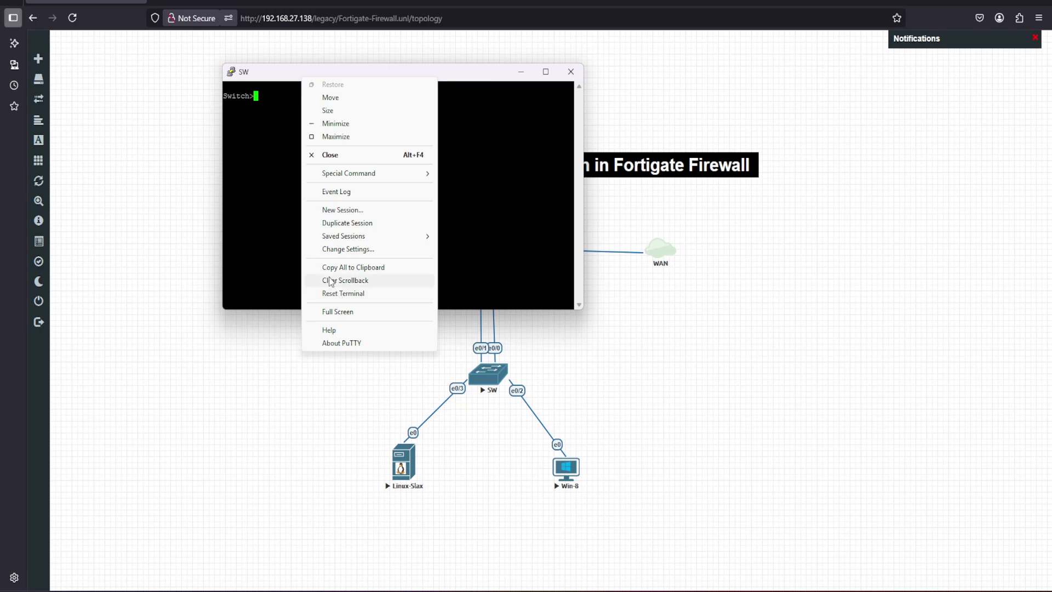
click(351, 250)
click(453, 269)
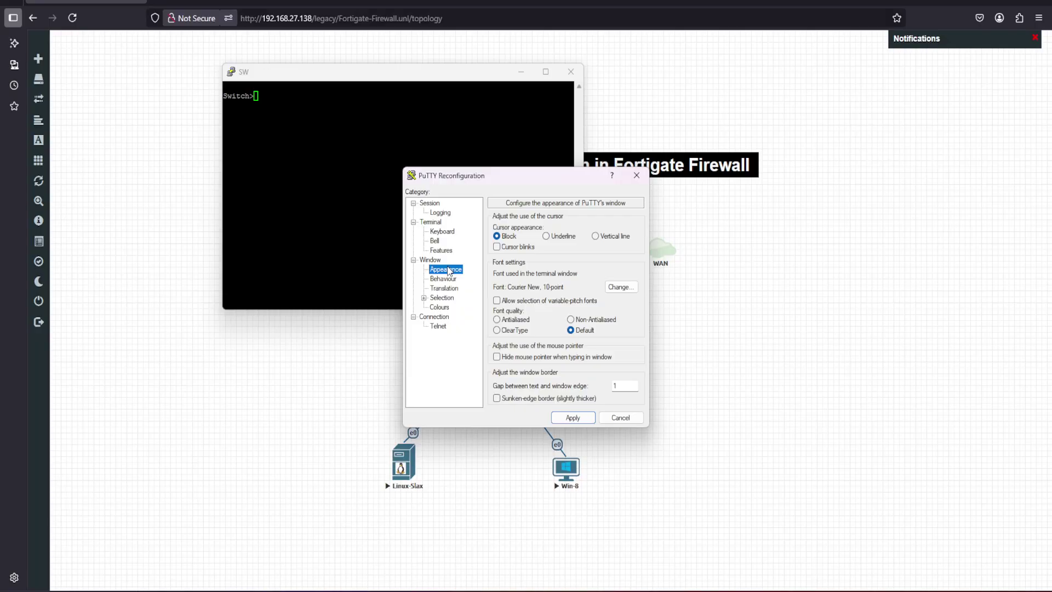
click(625, 287)
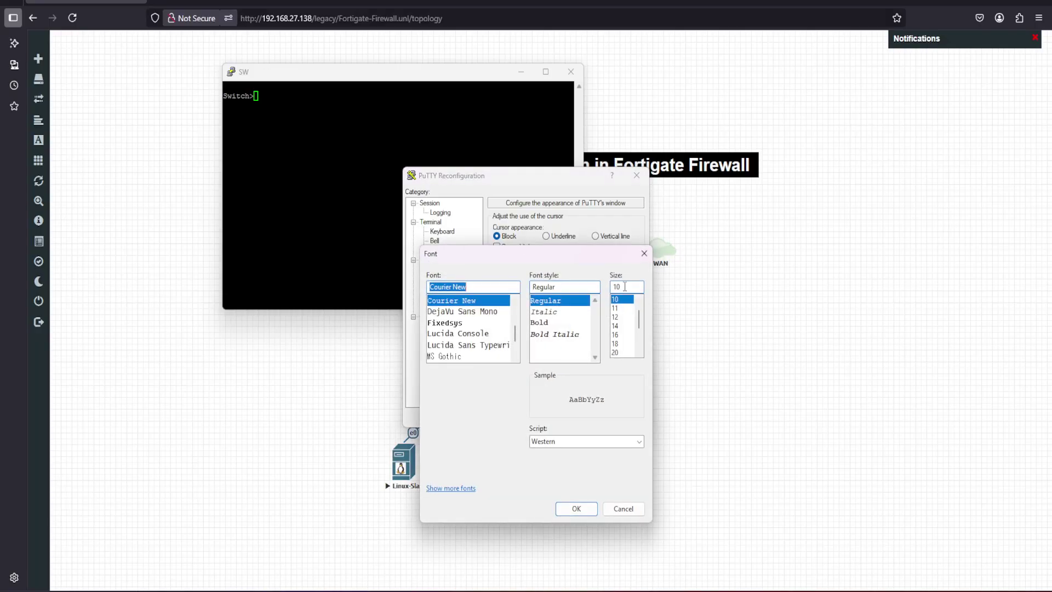
click(622, 352)
click(576, 509)
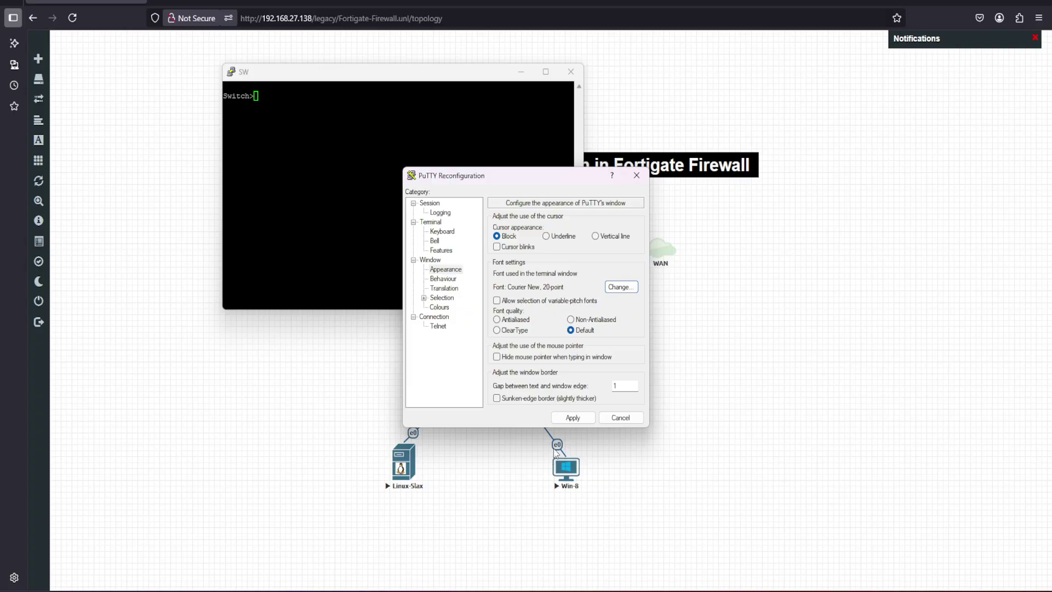
click(573, 419)
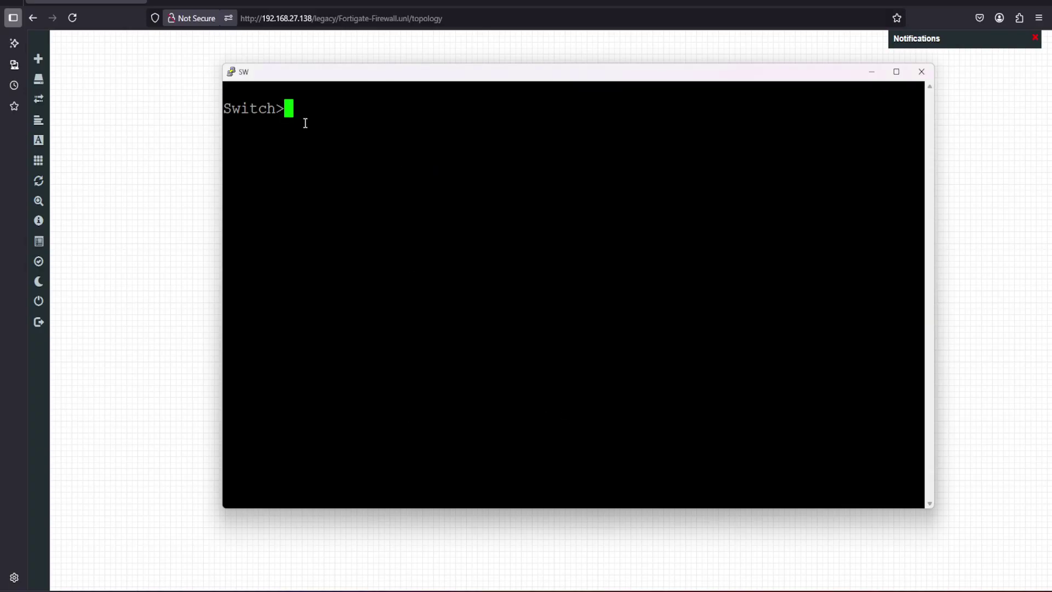
Enter global configuration on the switch and select interface range e0/0,e0/1
text(en)
key(Return)
key(Return)
text(config)
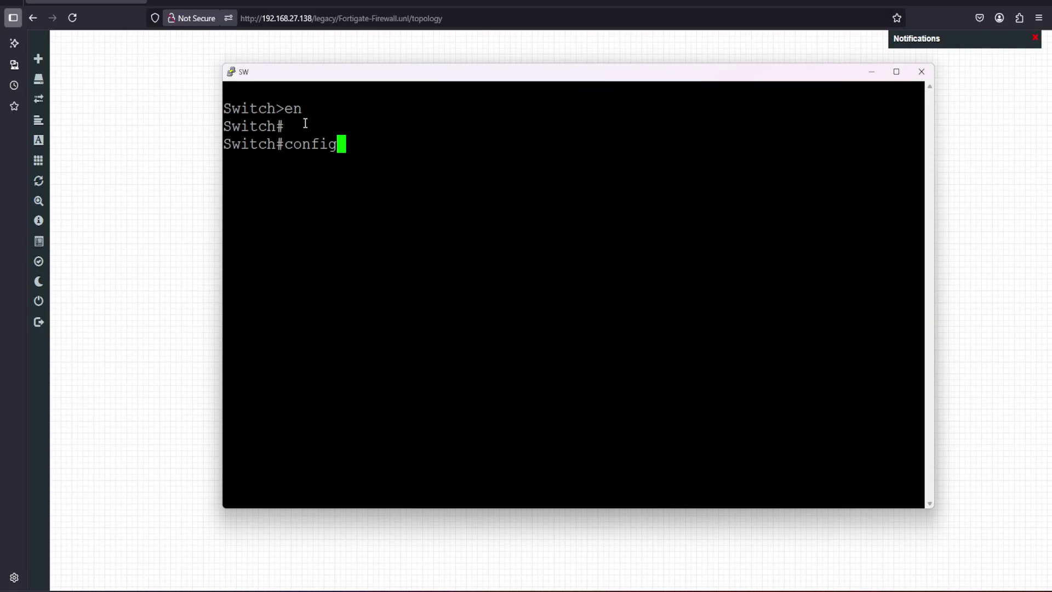
text( t)
key(Return)
key(Return)
text(int ran)
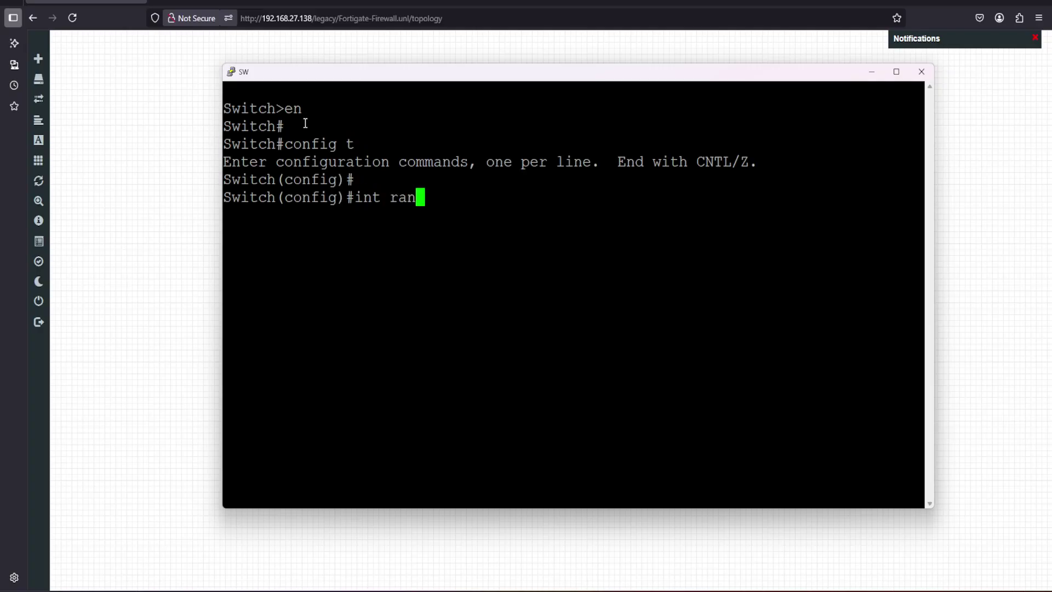
key(Tab)
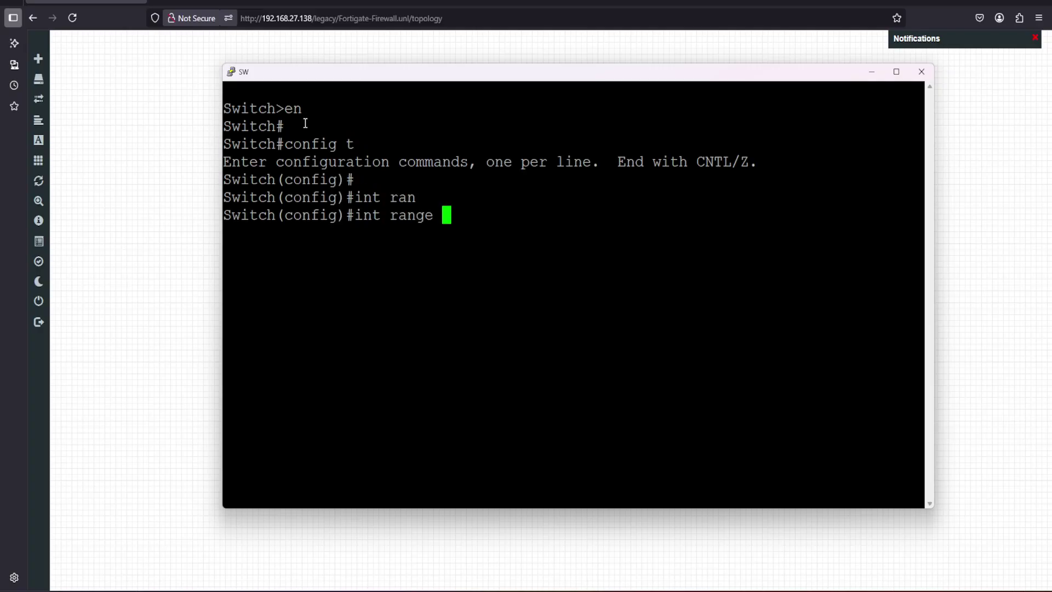
drag(310, 79, 651, 195)
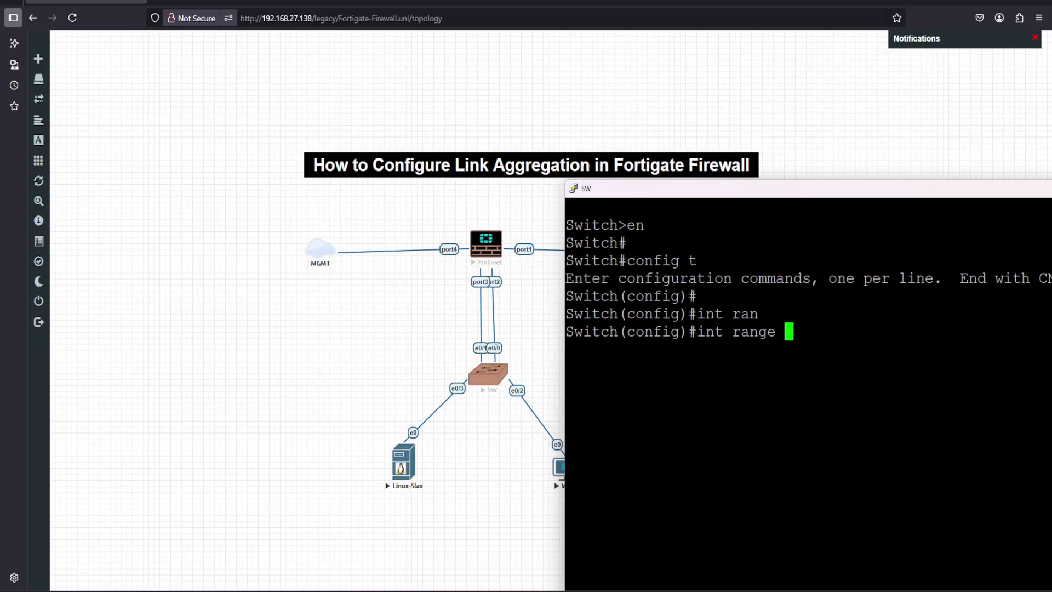
text(e0/0)
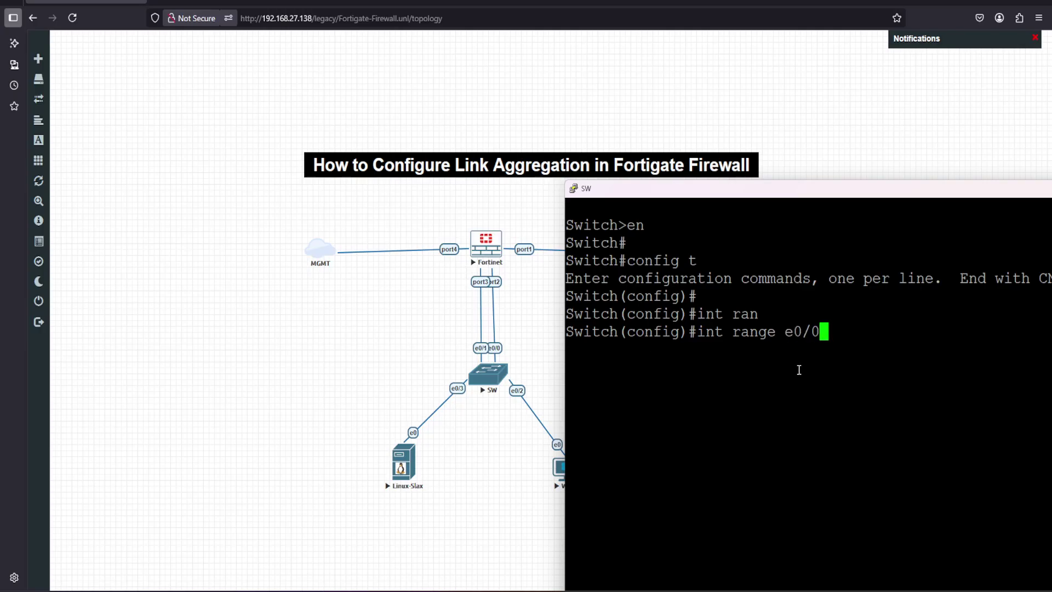
text(,e0/1)
key(Return)
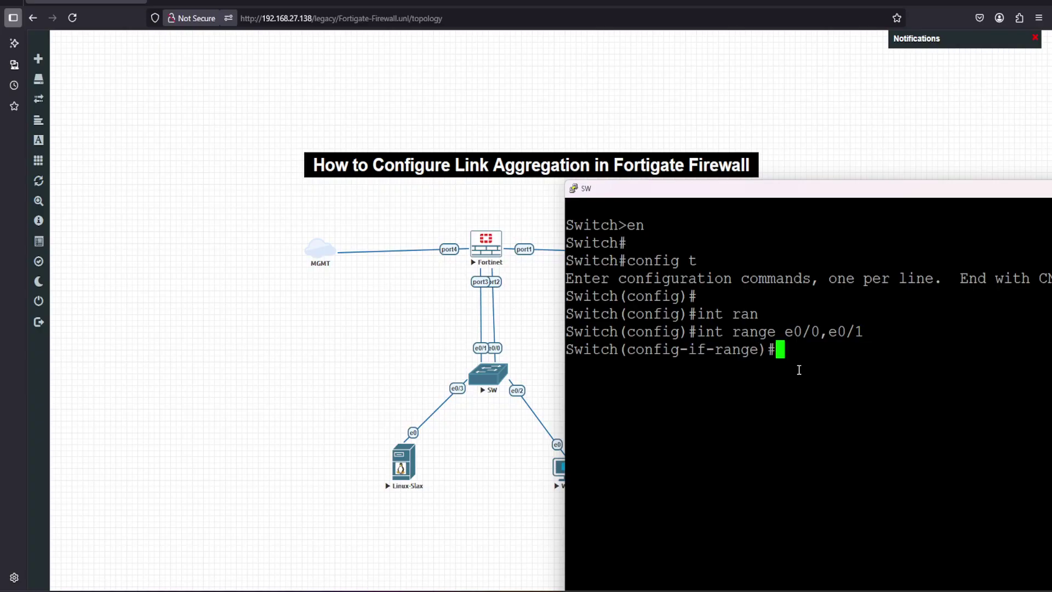
Set dot1q trunk encapsulation on ports e0/0 and e0/1
drag(817, 189, 563, 134)
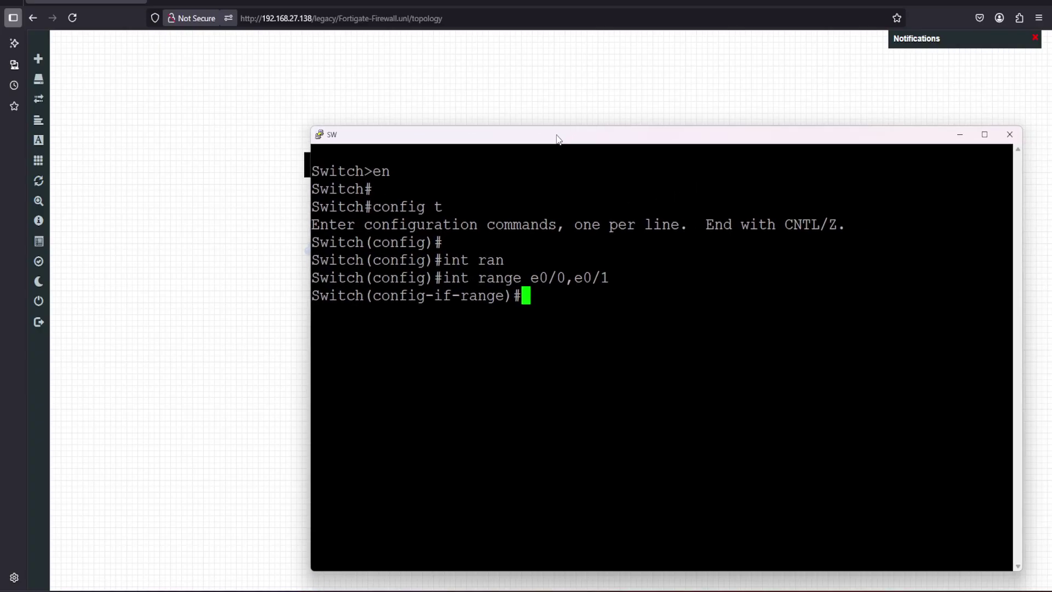
text(sw)
key(Tab)
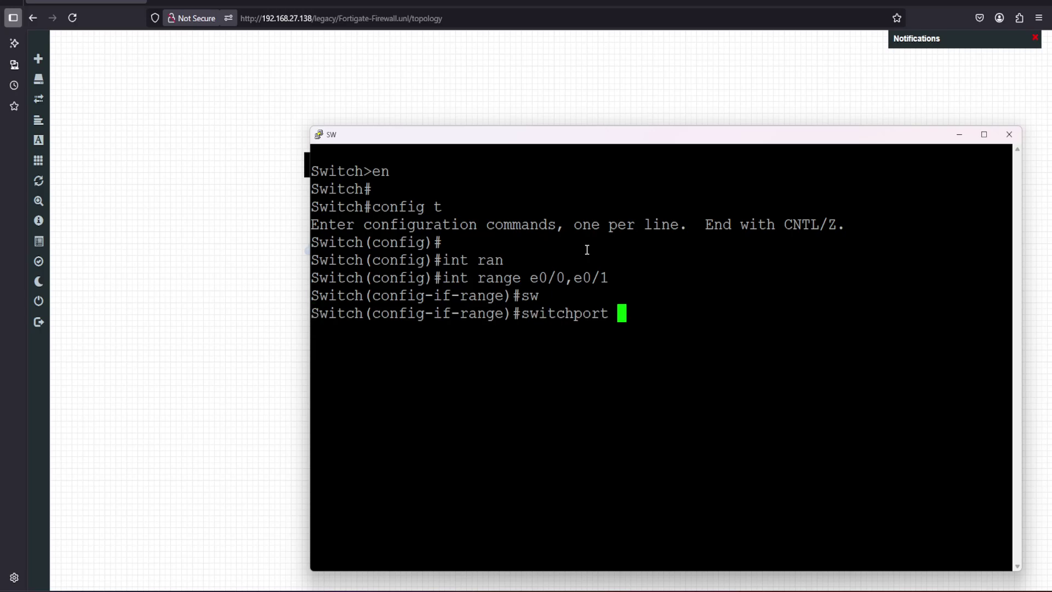
text(tr)
key(Tab)
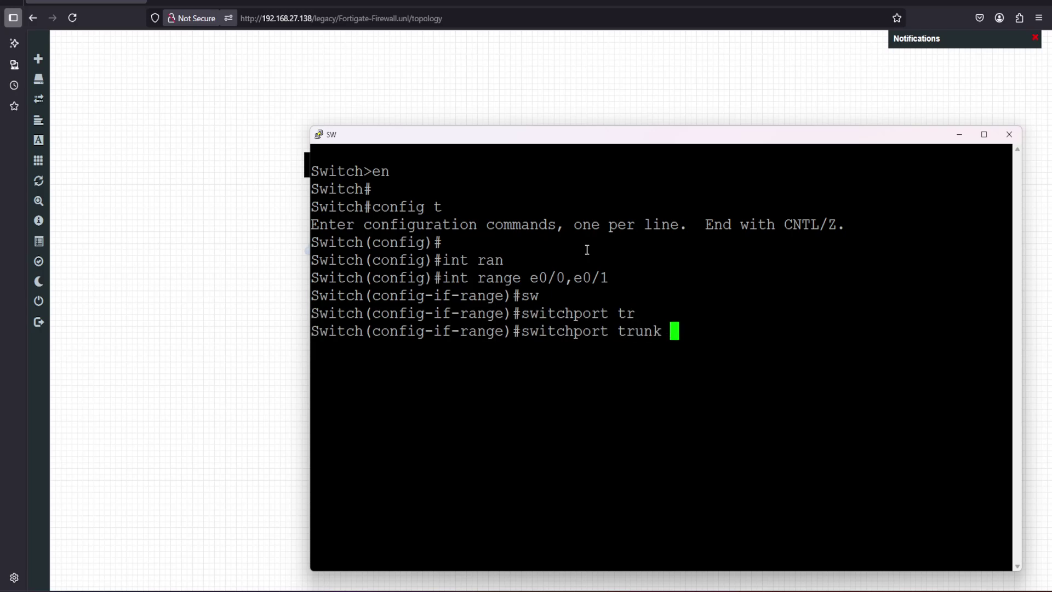
text(en)
key(Tab)
text(do)
key(Tab)
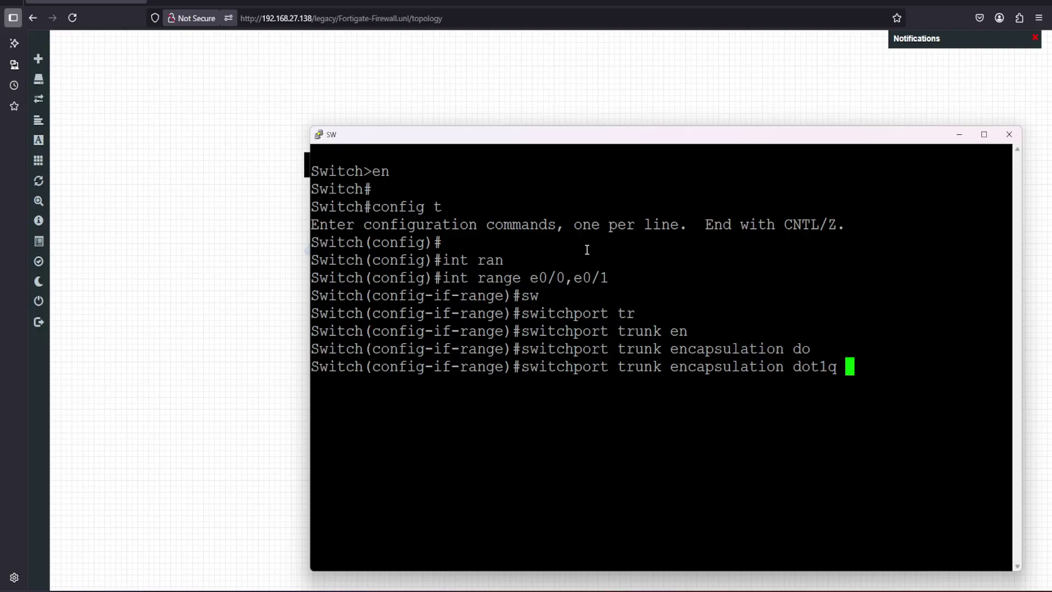
key(Return)
Put both ports into switchport mode trunk
text(sw)
key(Tab)
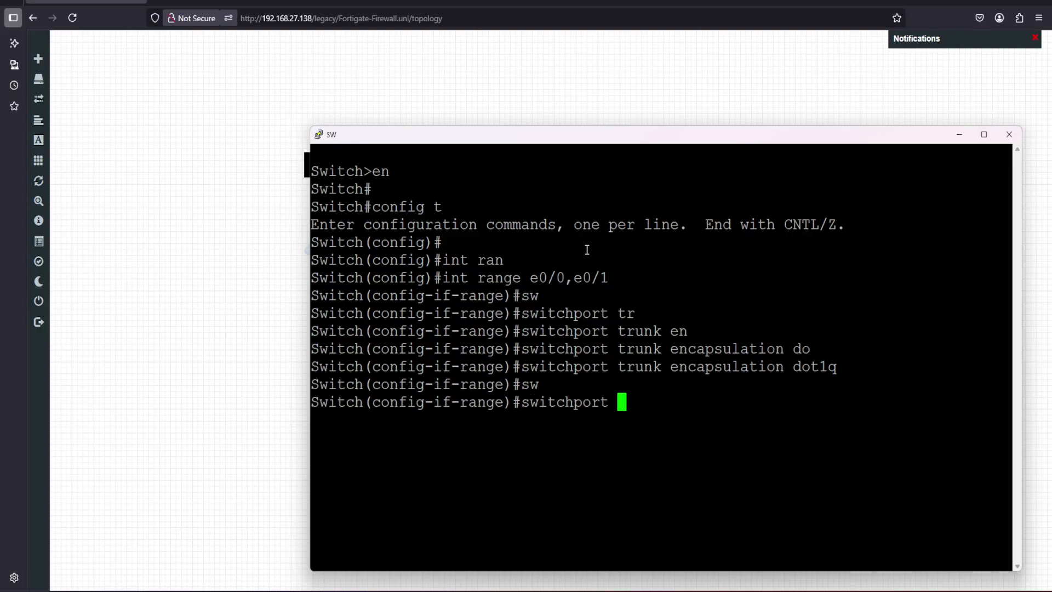
text(moi)
key(Tab)
key(BackSpace)
key(Tab)
text(tr)
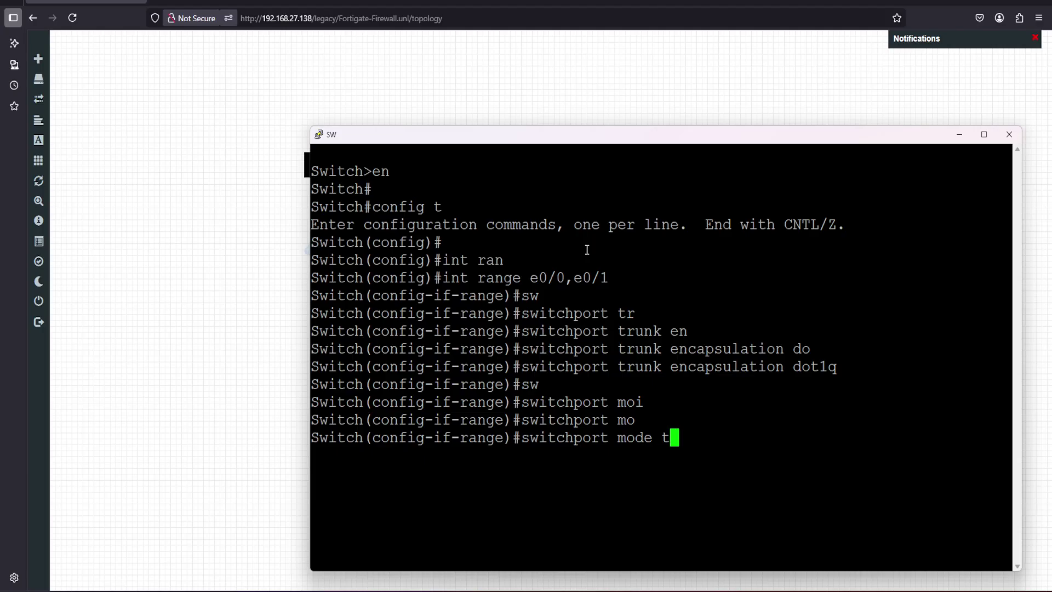
key(Tab)
key(Return)
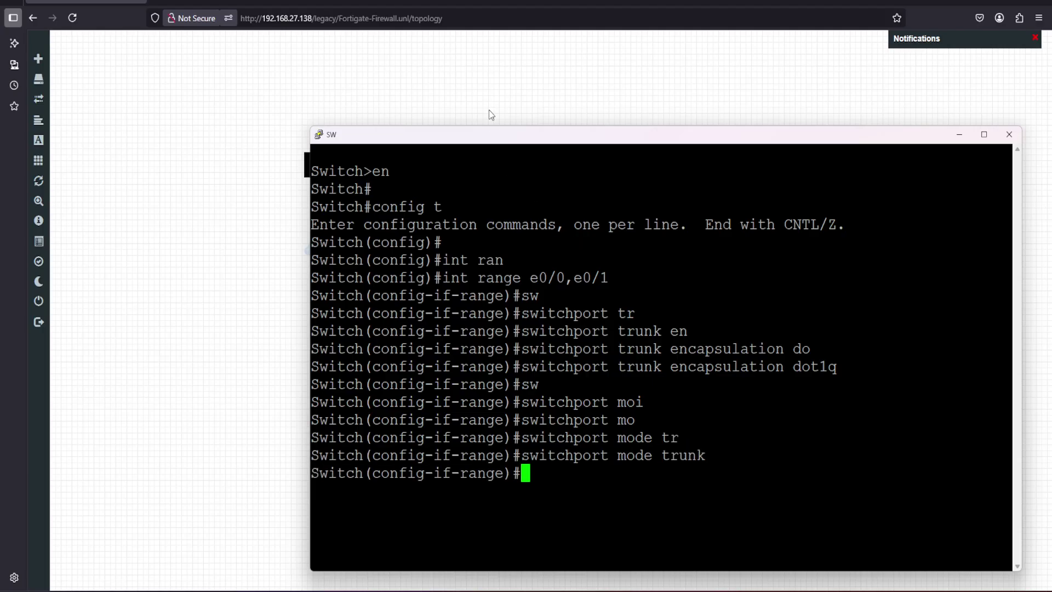
drag(497, 137, 422, 77)
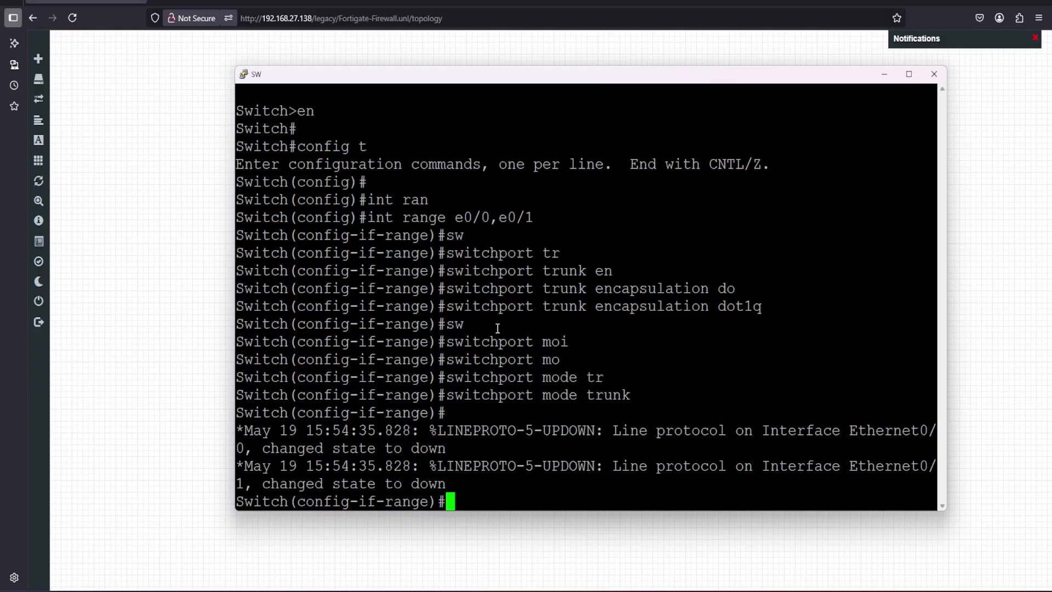
drag(501, 81, 477, 63)
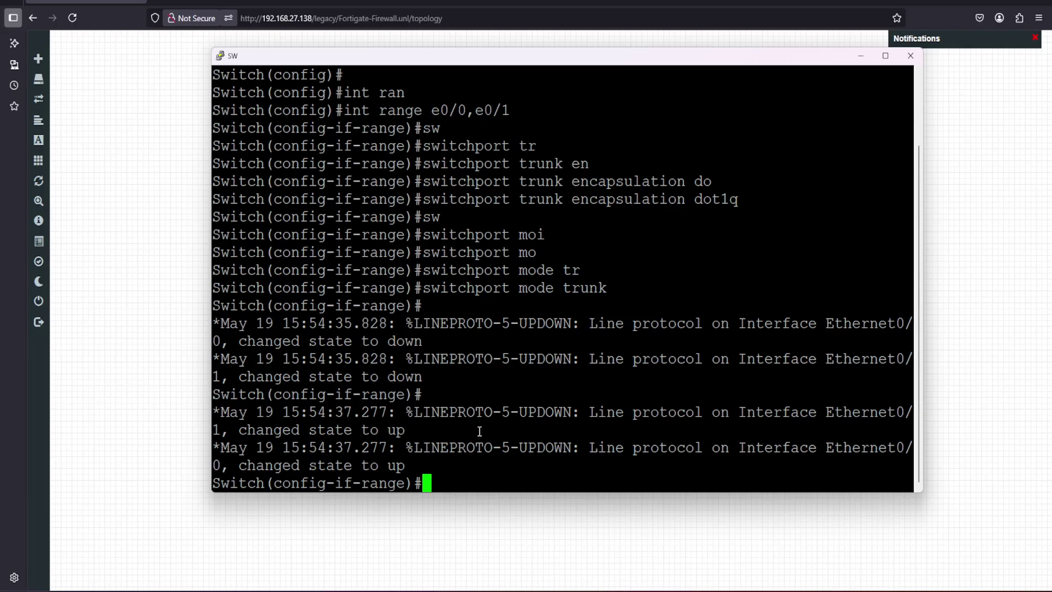
key(Return)
key(Return)
key(Return)
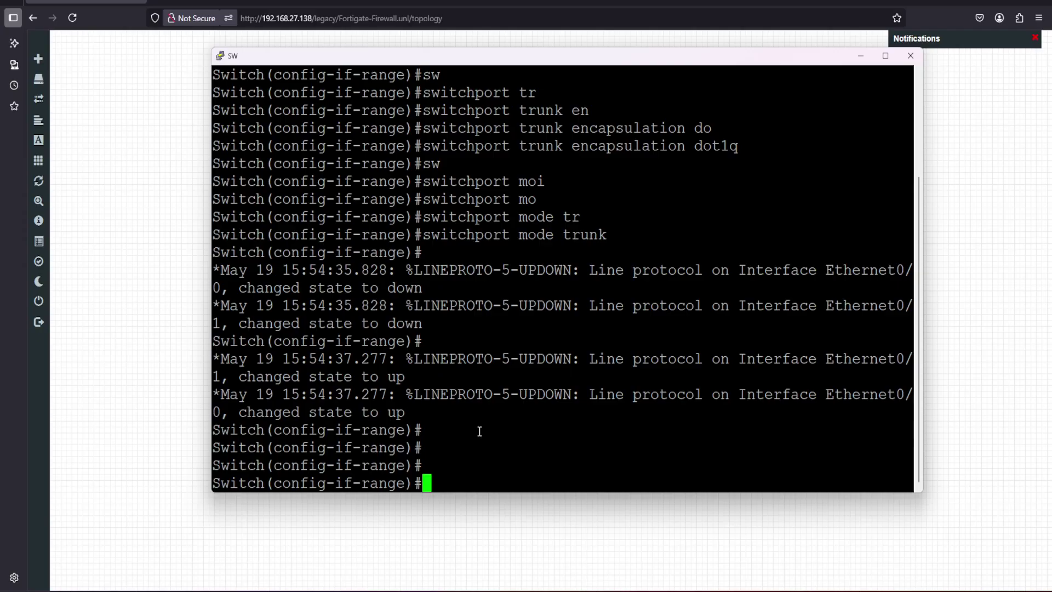
Set LACP as the channel protocol for e0/0 and e0/1 after listing the protocol options
text(chann)
key(Tab)
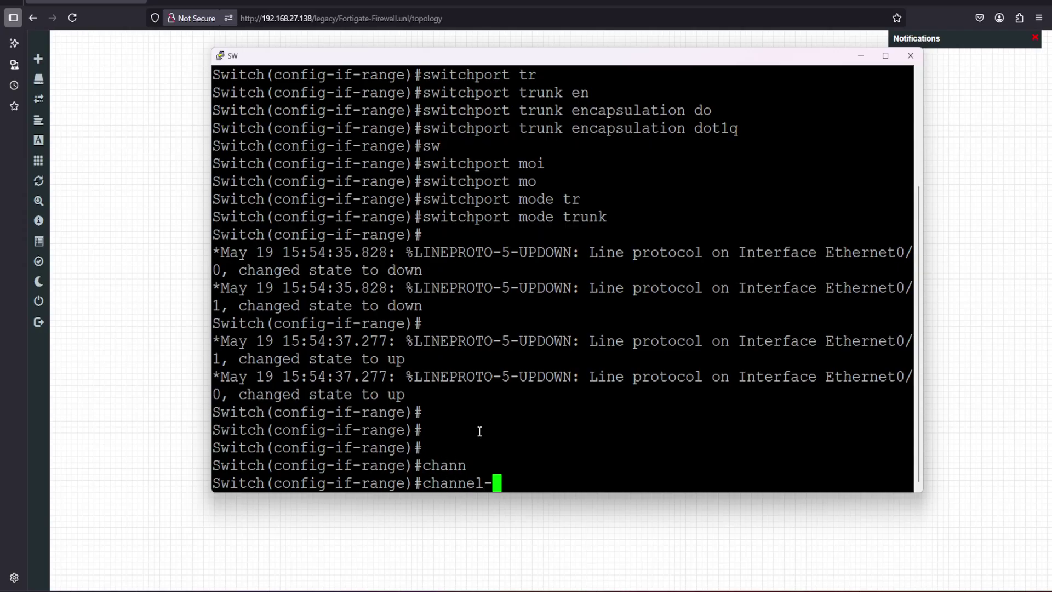
text(pro)
key(Tab)
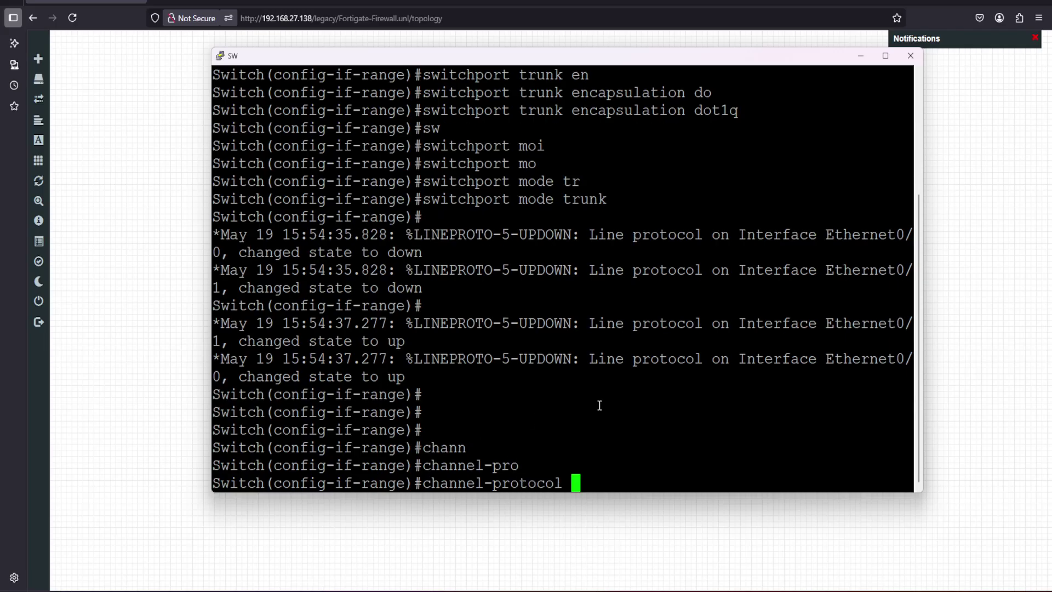
text(la)
key(Tab)
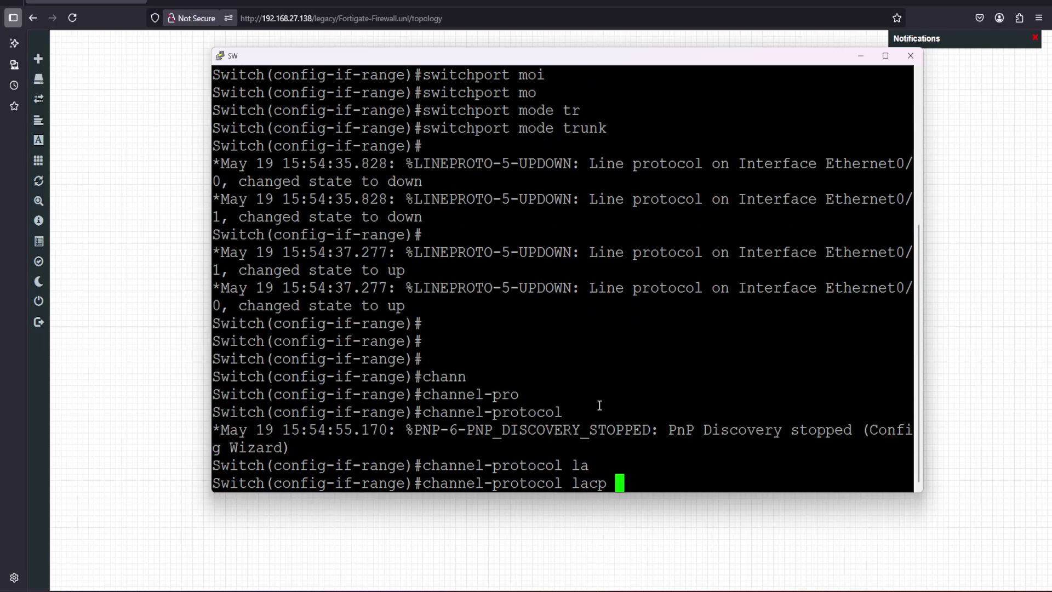
key(BackSpace)
key(BackSpace)
key(BackSpace)
key(BackSpace)
key(BackSpace)
text(?)
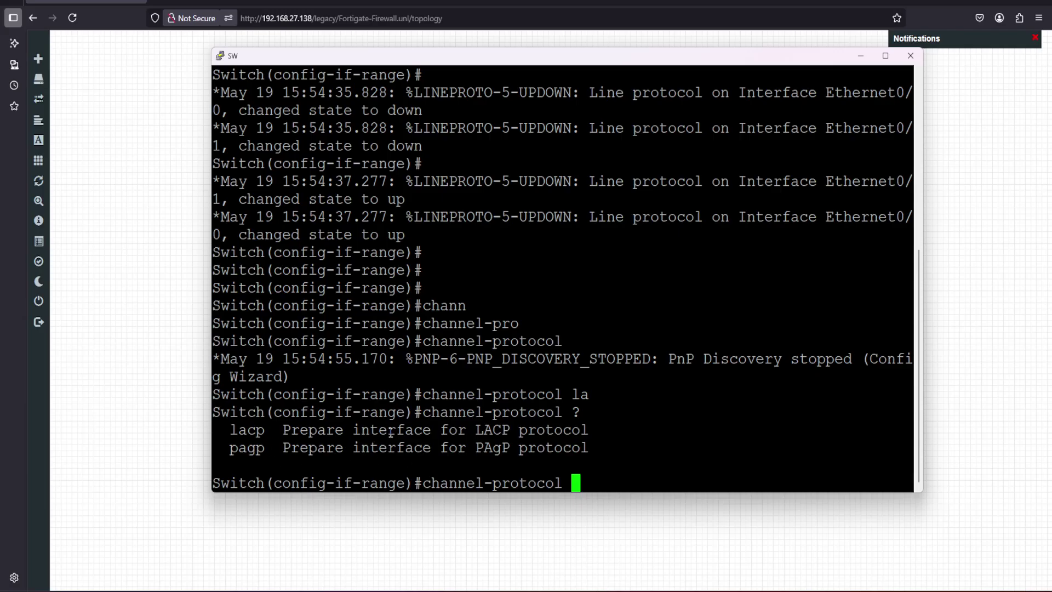
drag(500, 59, 852, 326)
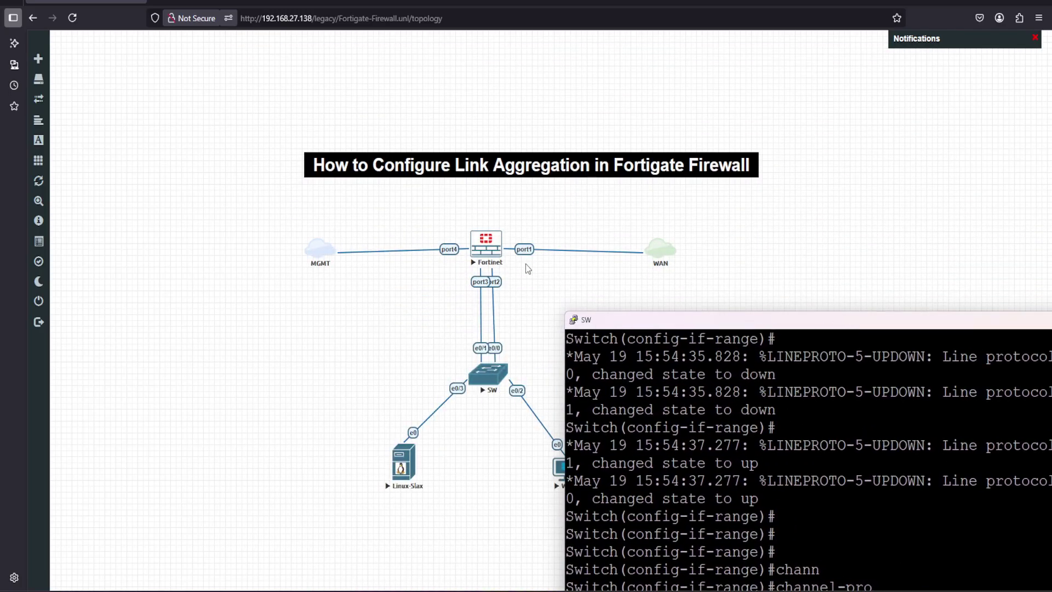
drag(649, 326, 297, 123)
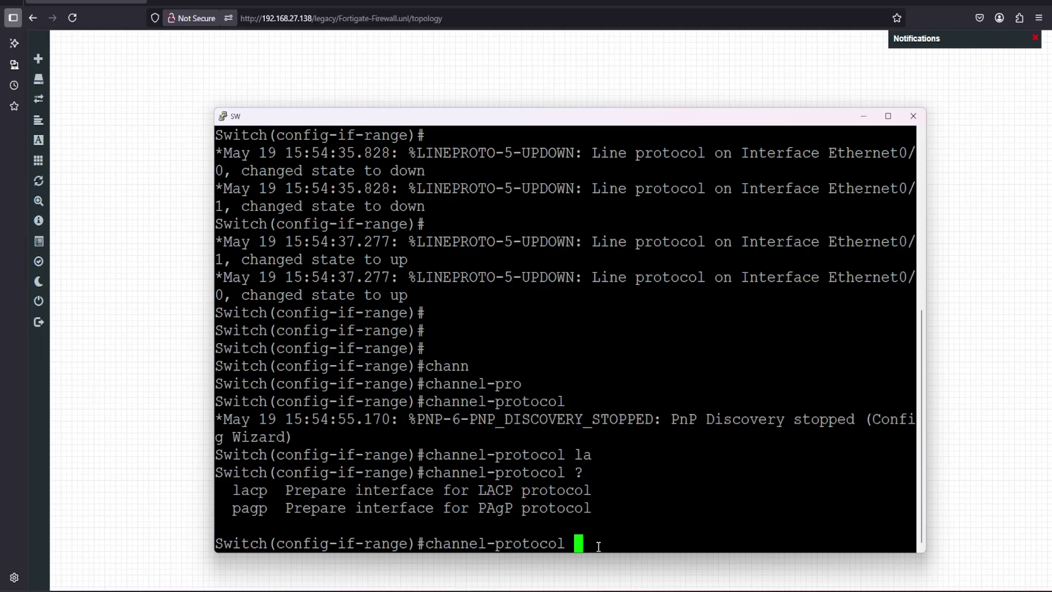
text(la)
text(q)
text(p)
key(Return)
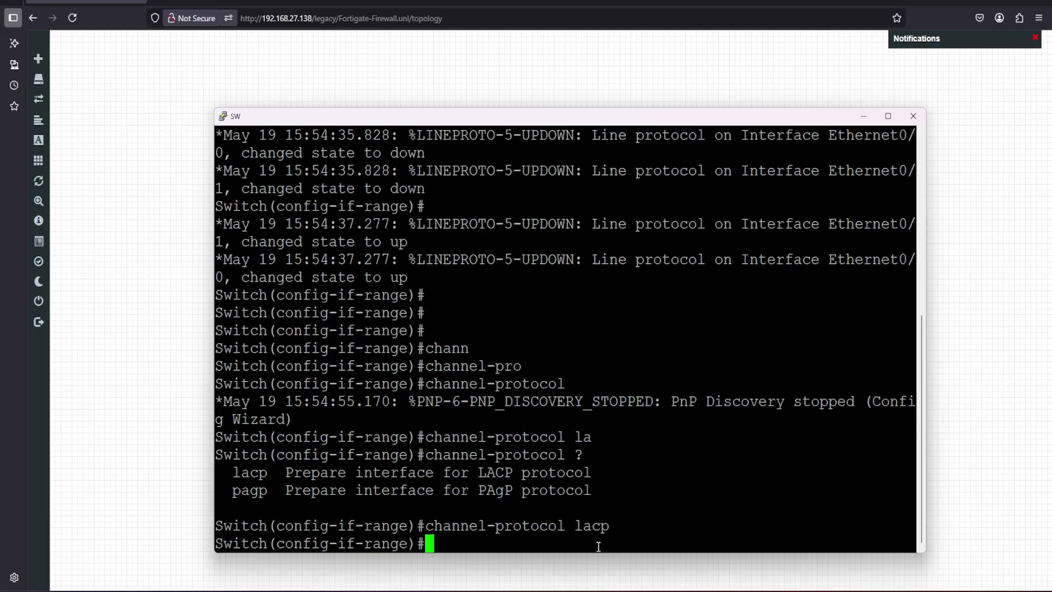
Add both ports to channel-group 1 in active mode
text(ch)
key(Tab)
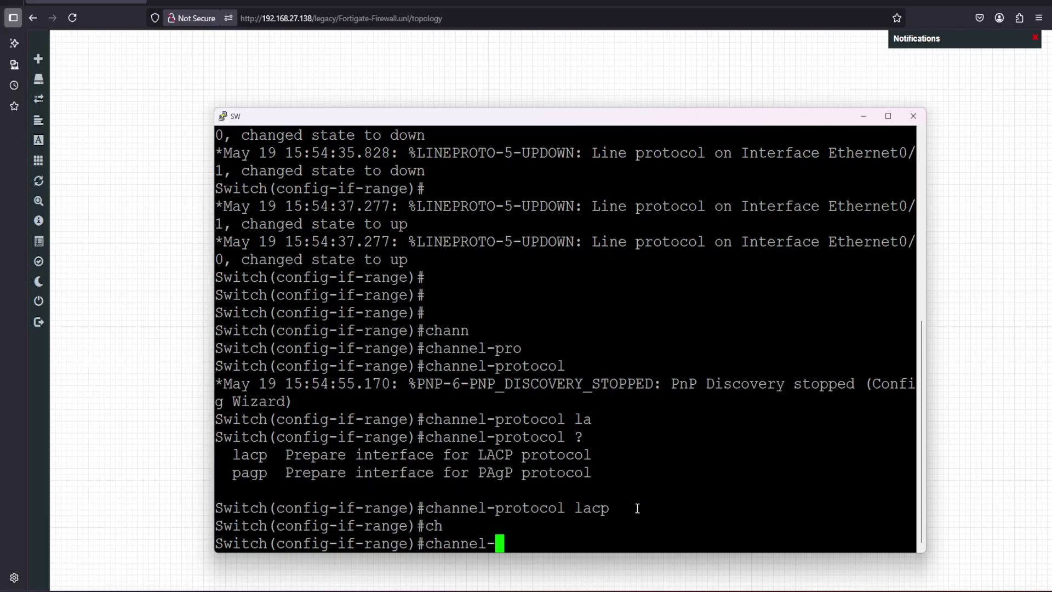
text(gr)
key(Tab)
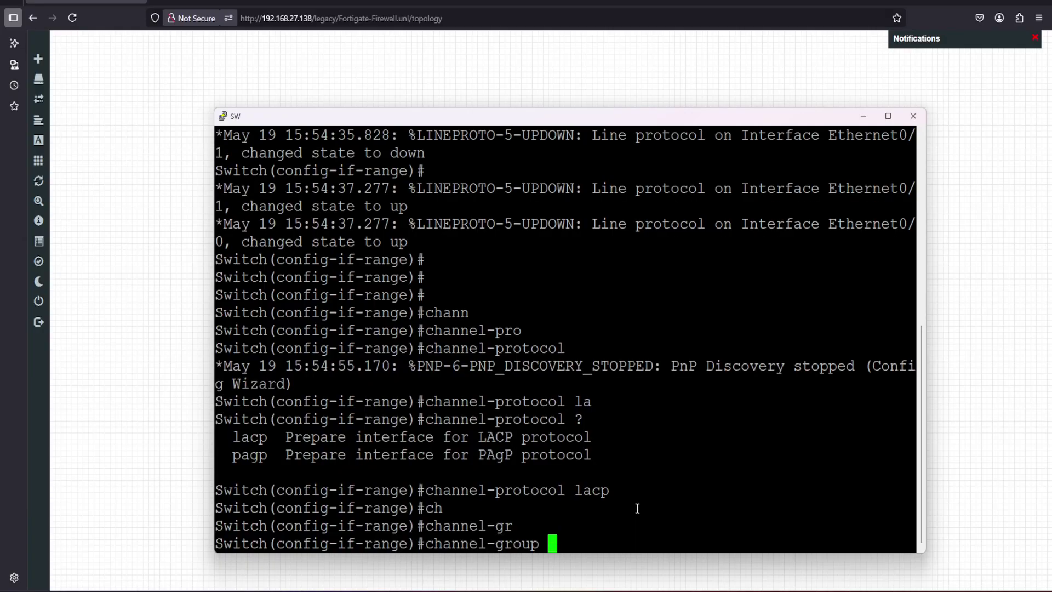
text(1 mo)
key(Tab)
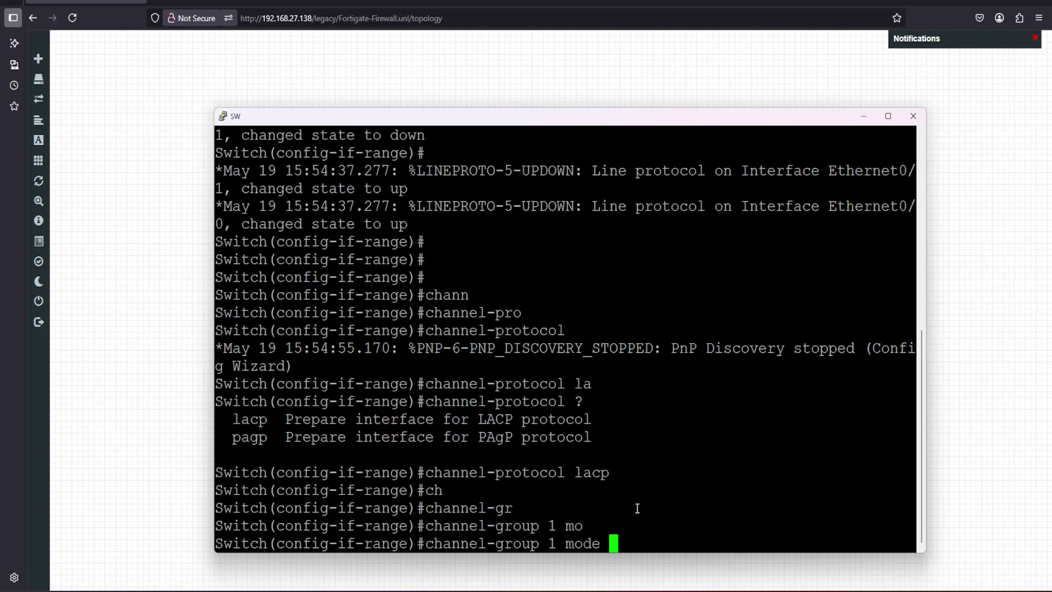
text(?)
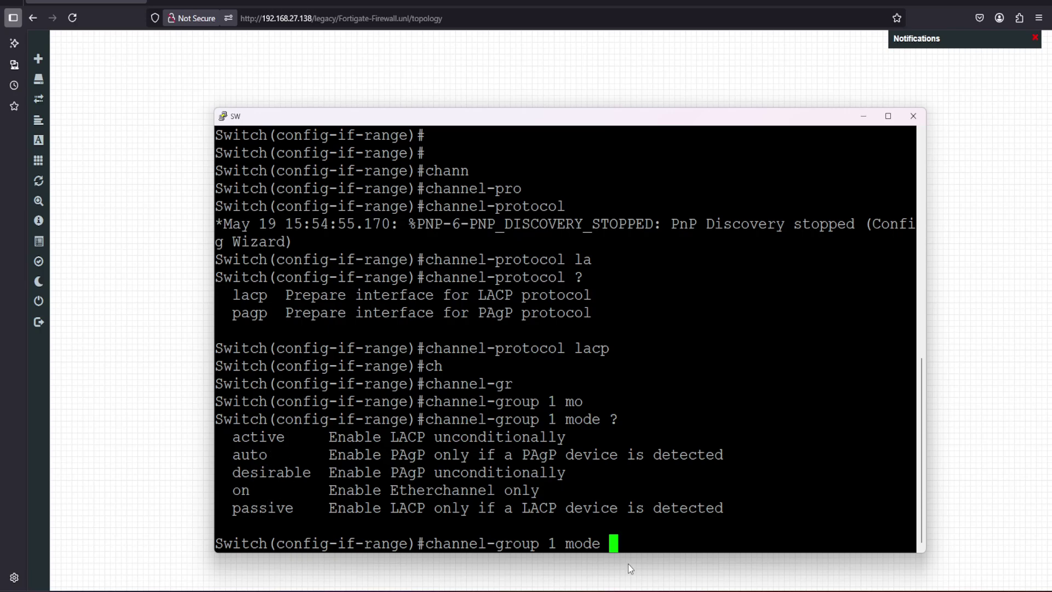
text(ac)
key(Tab)
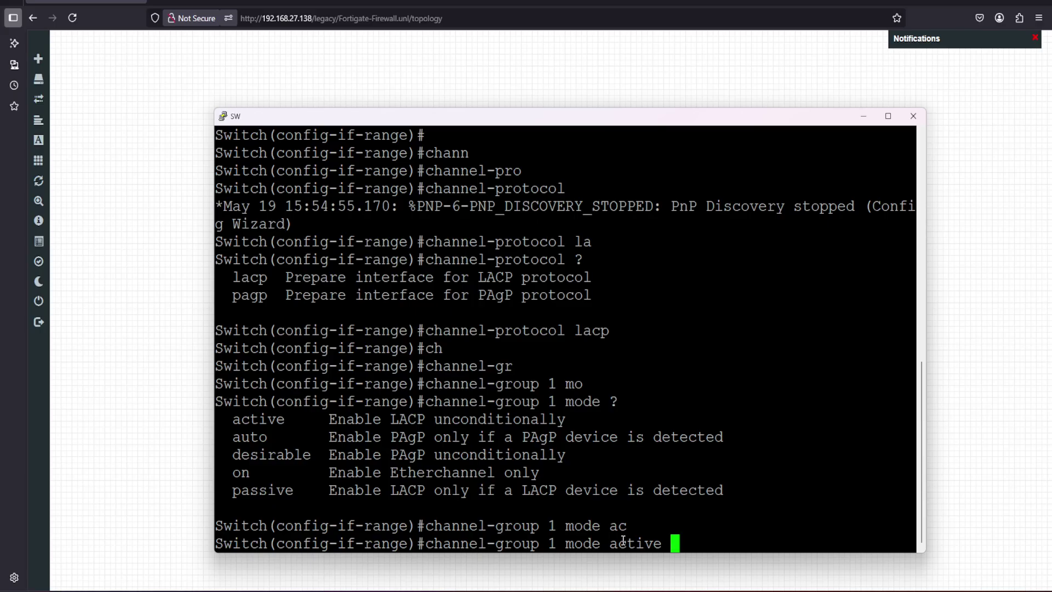
key(Return)
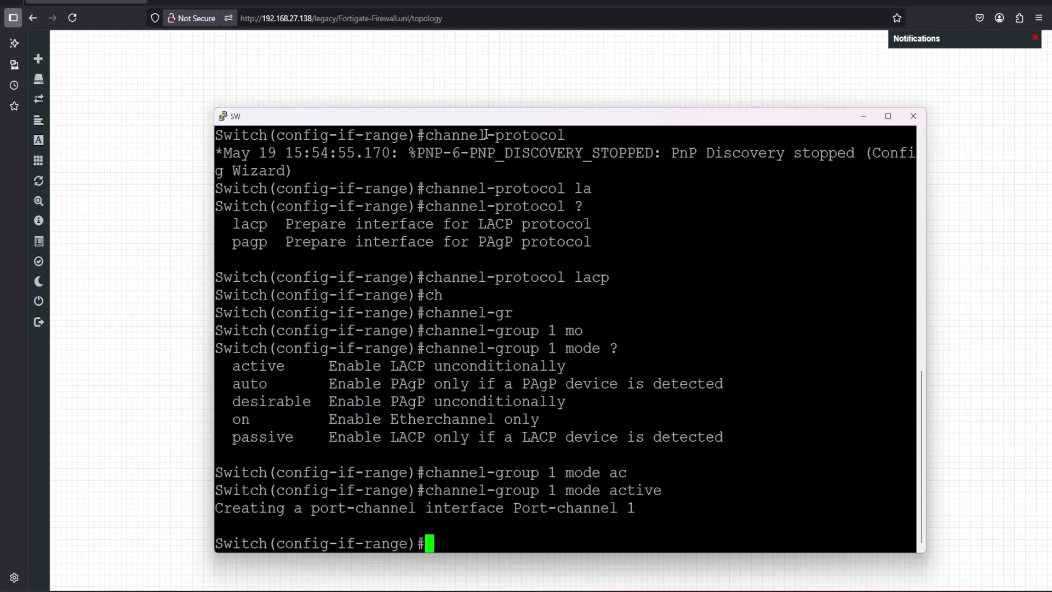
drag(492, 116, 477, 101)
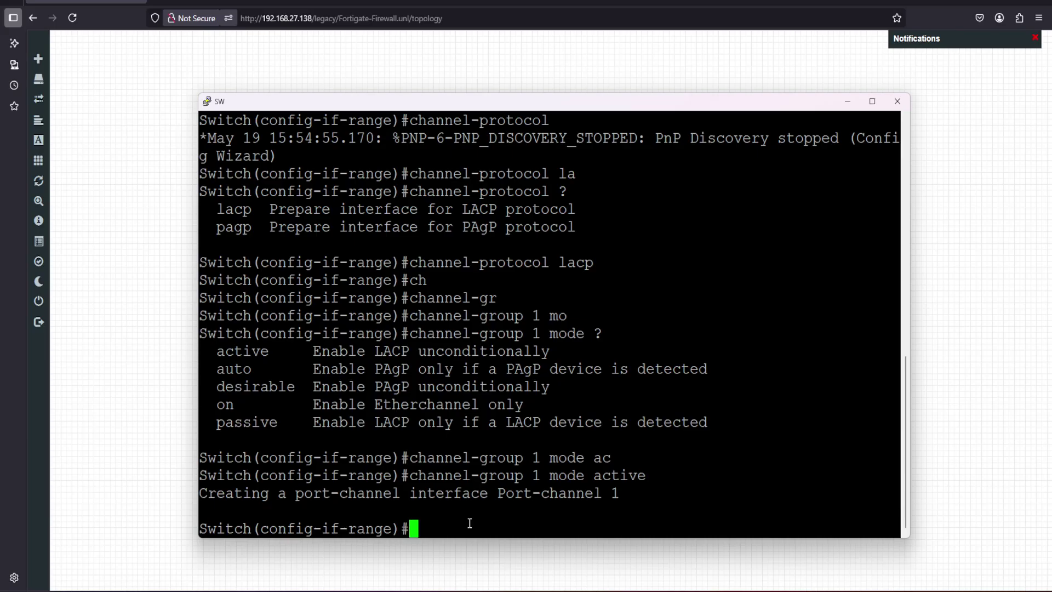
Bring the e0/0-e0/1 port range out of shutdown and exit interface configuration
text(no sh)
key(Return)
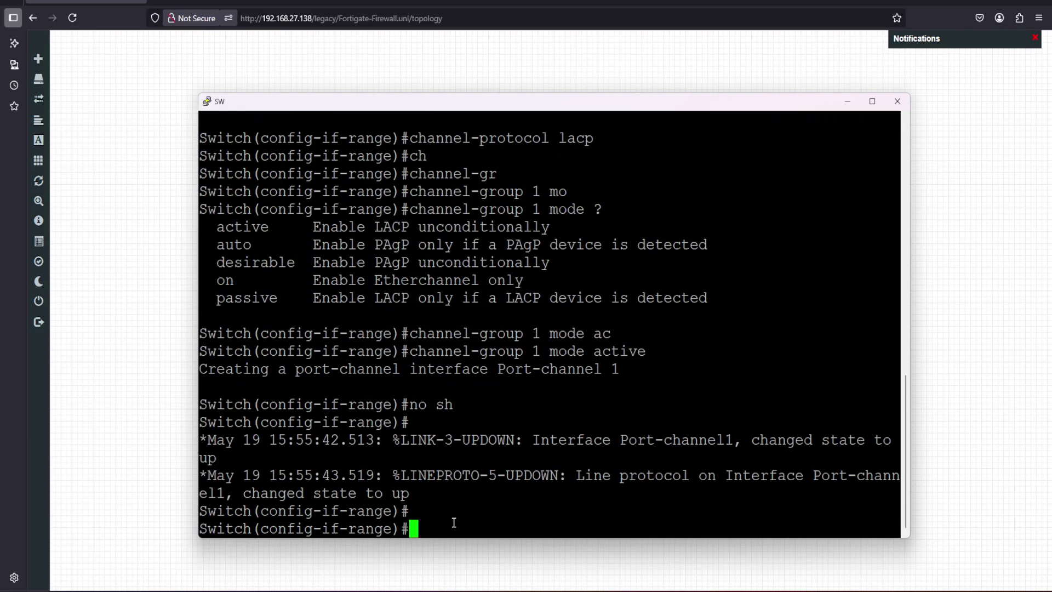
key(Return)
key(Return)
key(Return)
text(ex)
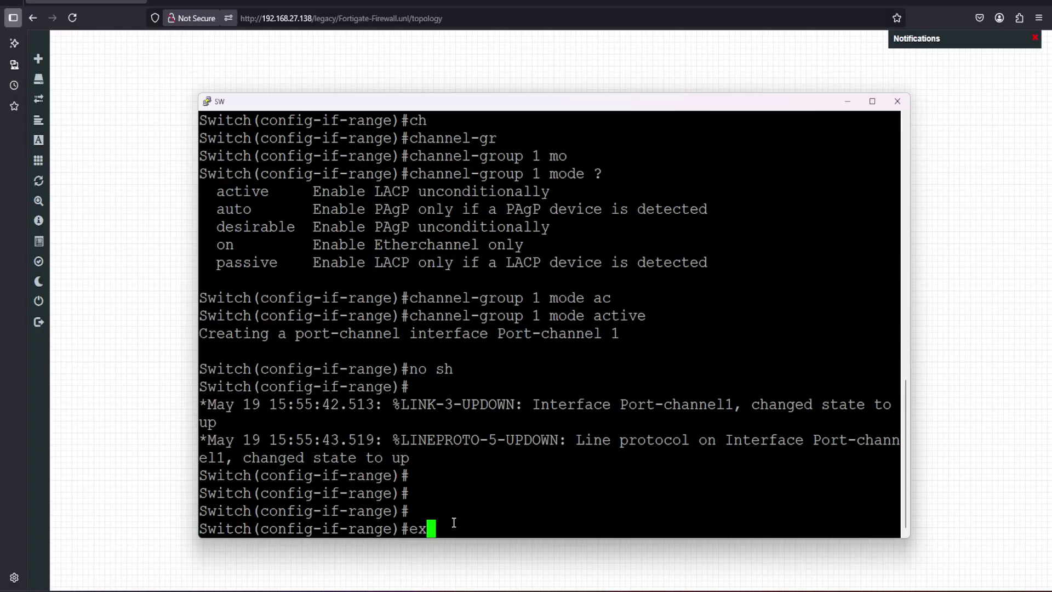
key(Return)
key(Return)
key(Return)
Enter interface Port-channel 1 and enable it with no shutdown
text(int )
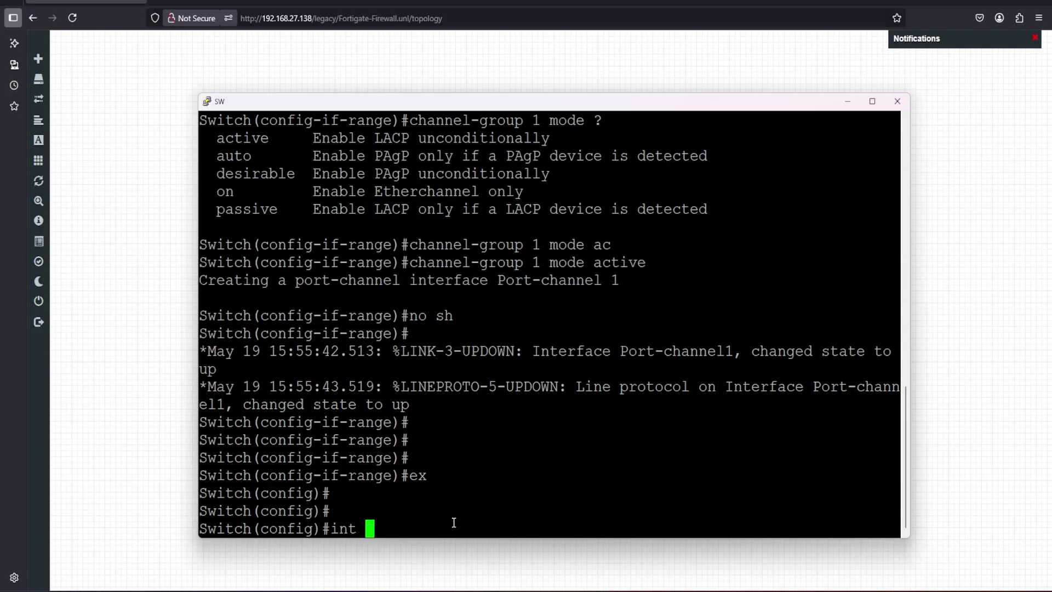
text(por)
key(Tab)
text(t ch)
key(Tab)
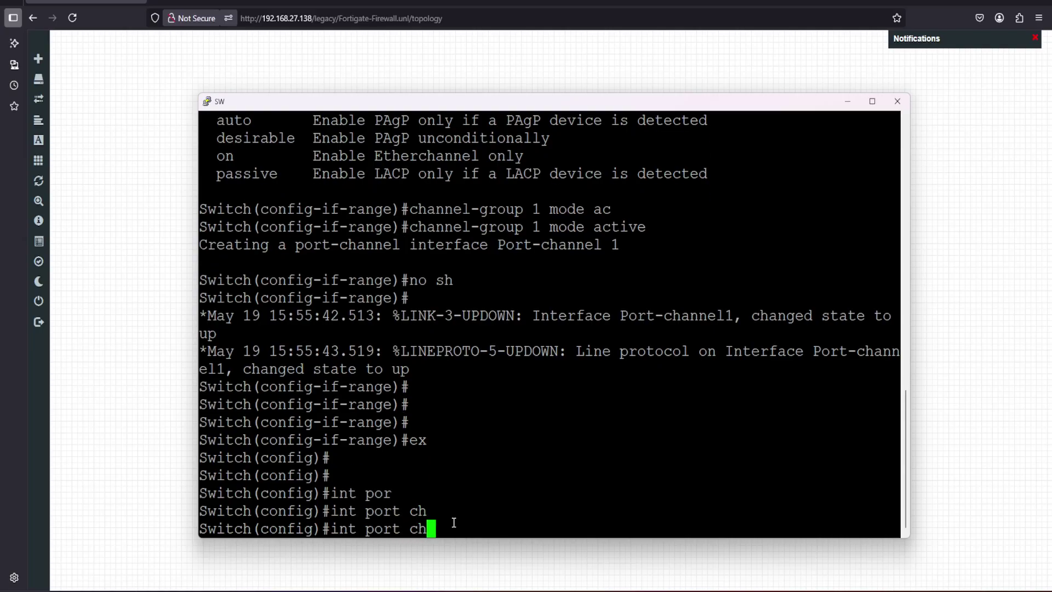
key(BackSpace)
key(BackSpace)
key(BackSpace)
key(BackSpace)
text(t-ch)
key(Tab)
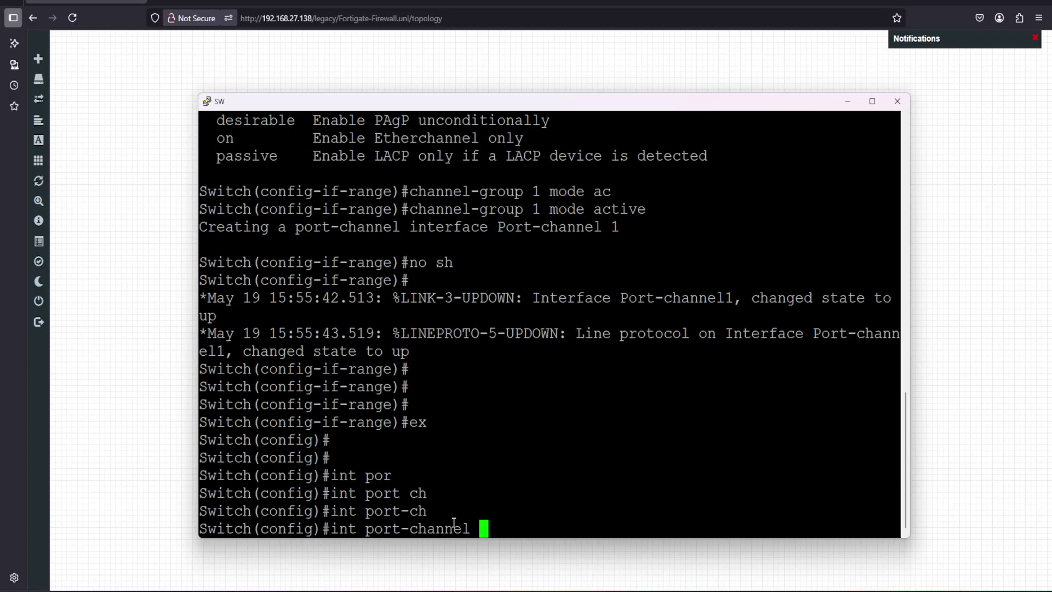
text(1)
key(Return)
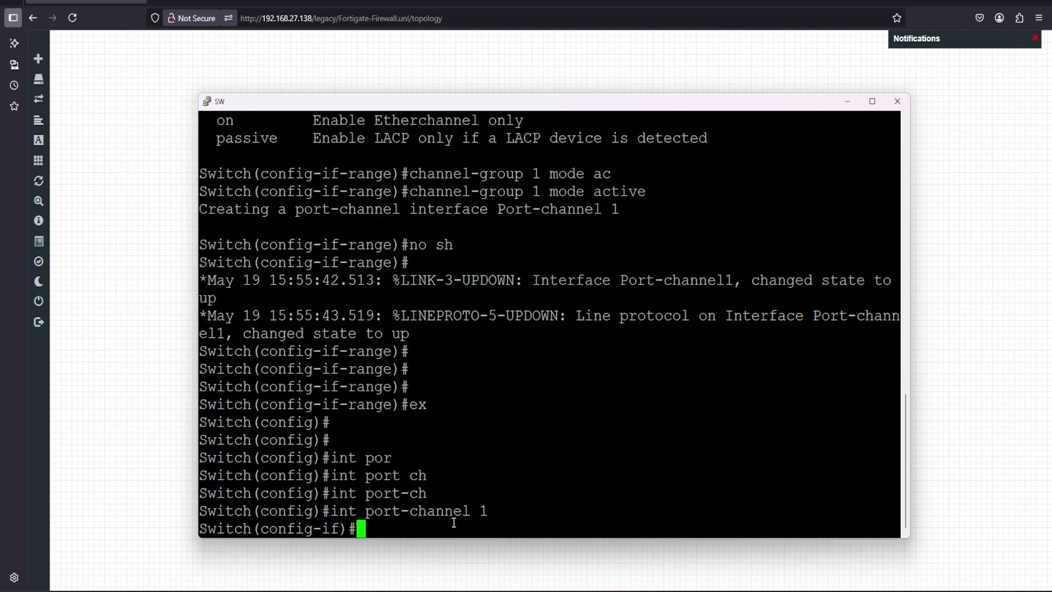
text(no sh)
key(Return)
key(Return)
key(Return)
key(Return)
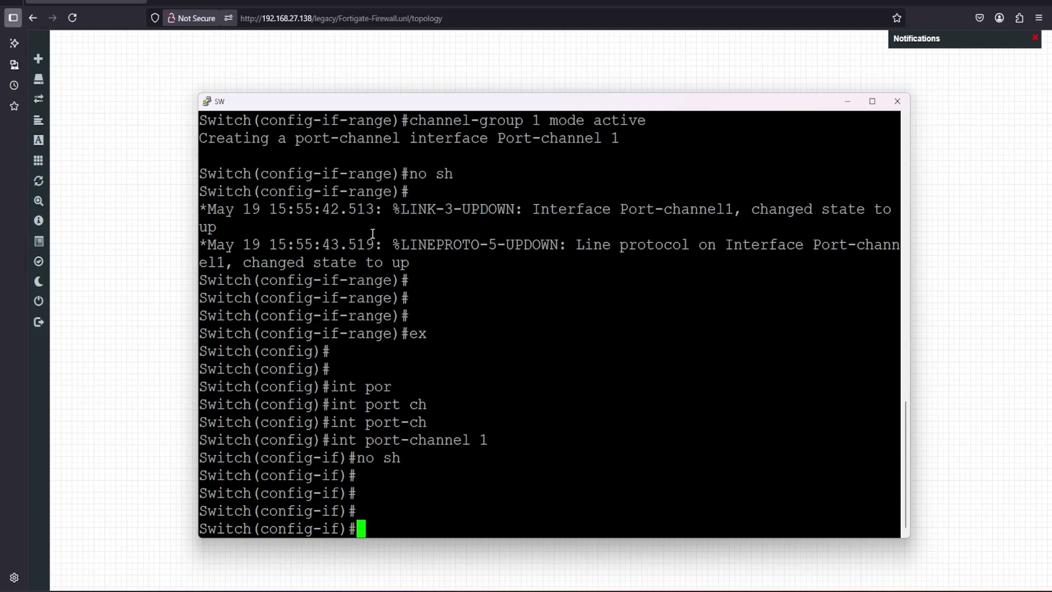
drag(258, 111, 679, 143)
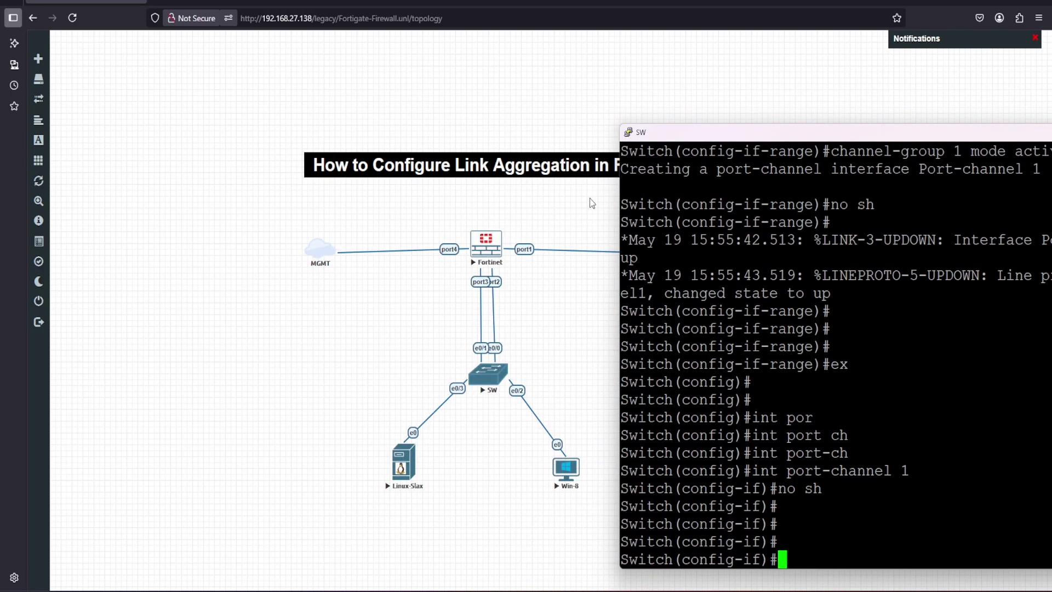
drag(672, 138, 407, 103)
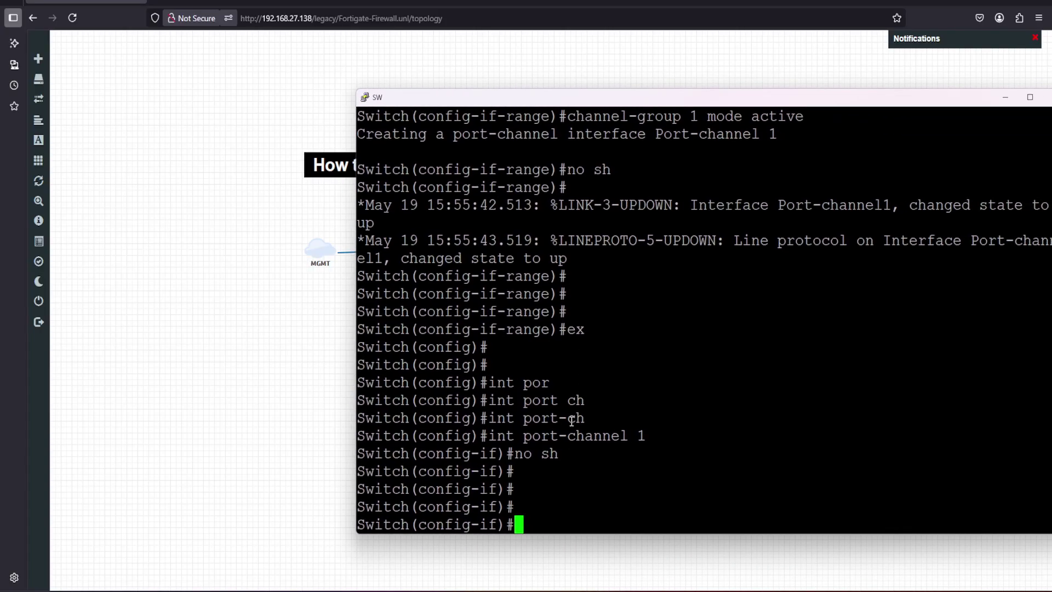
Save the running configuration with 'do wr' and leave configuration mode
text(wr)
key(Return)
text(do wr)
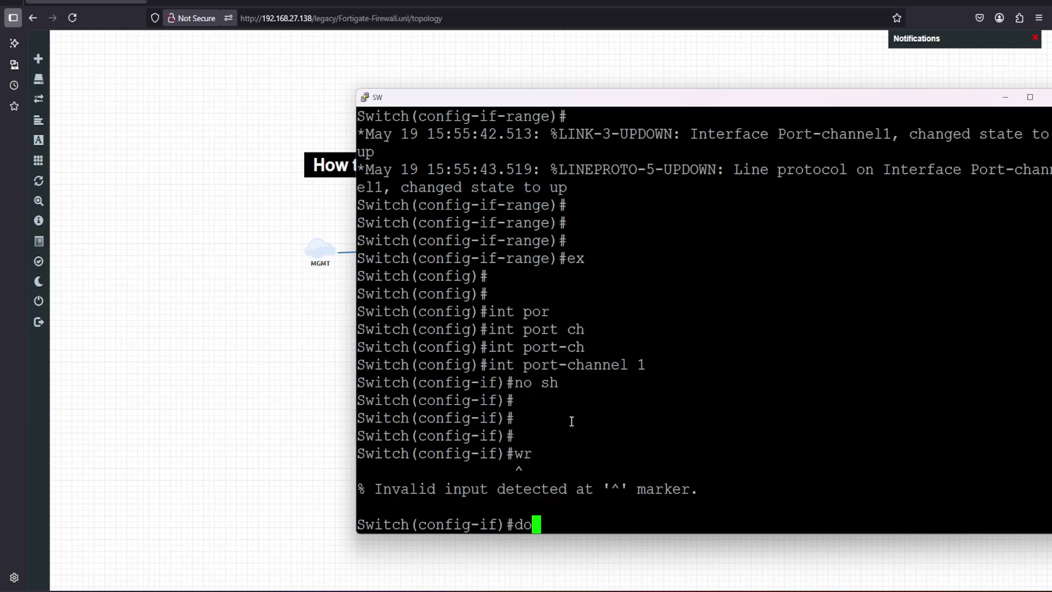
key(Return)
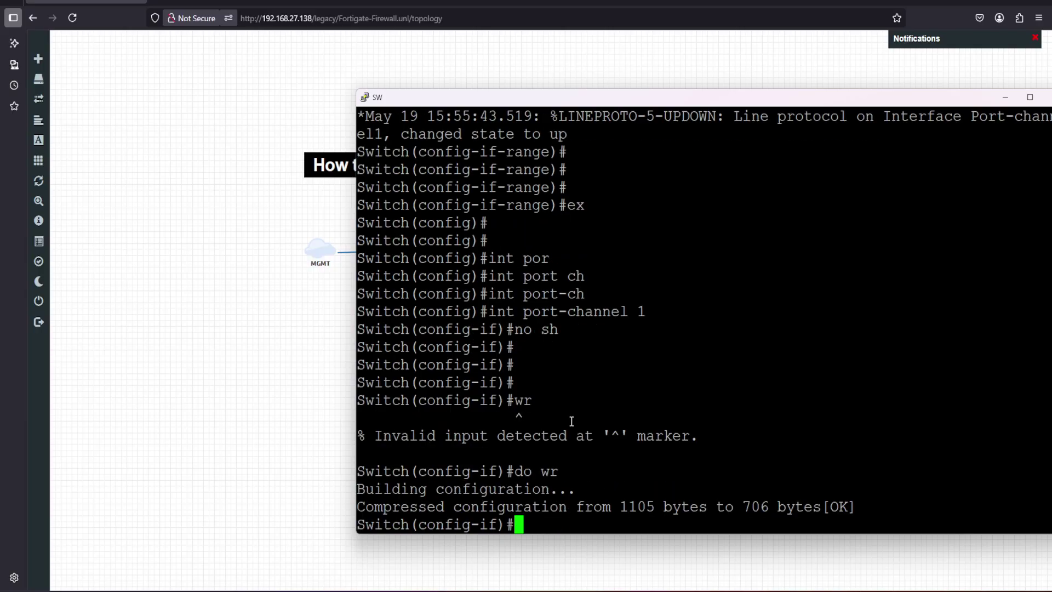
text(end)
key(Return)
key(Return)
key(Return)
key(Return)
key(Return)
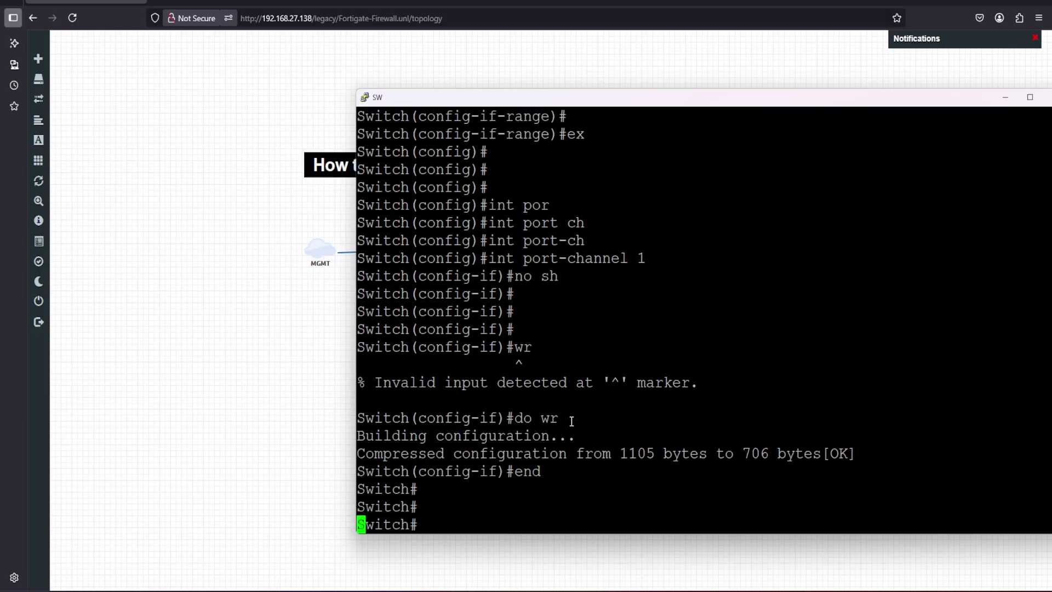
Run 'sh etherchannel summary' on the switch
text(sh )
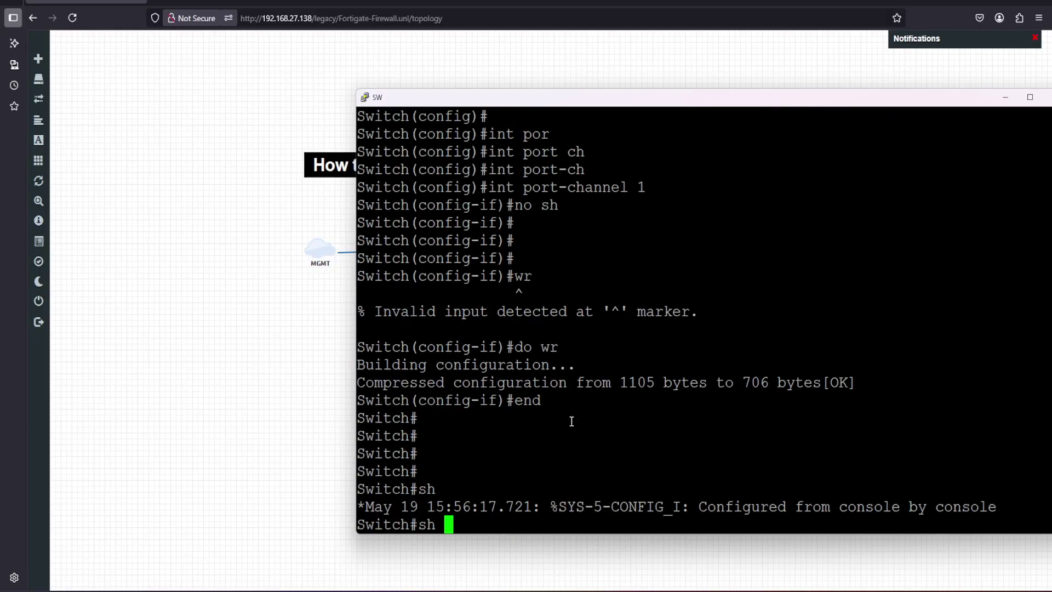
text(ethern)
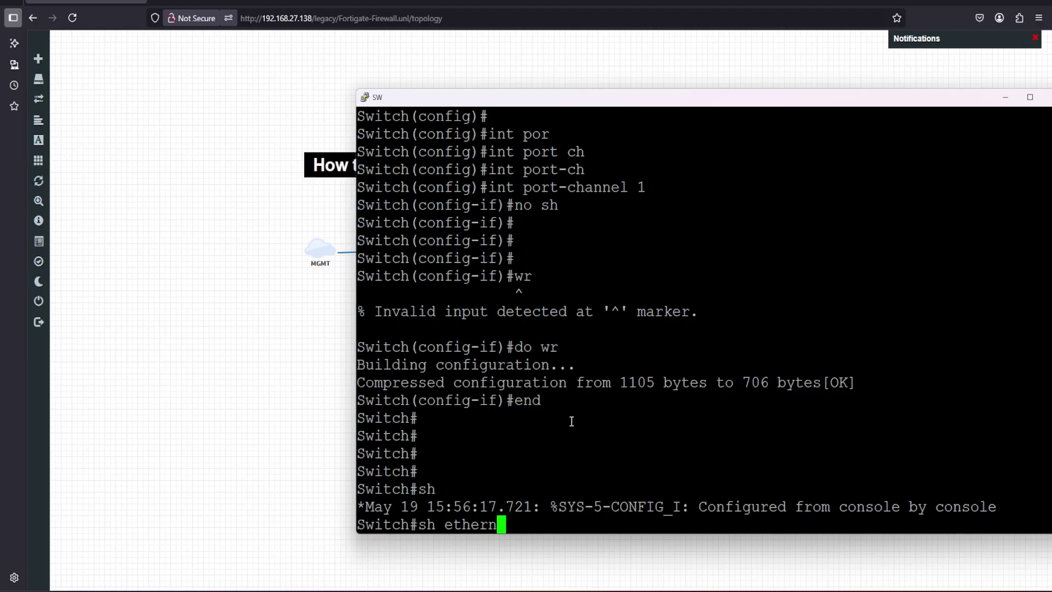
key(BackSpace)
text(ch)
key(Tab)
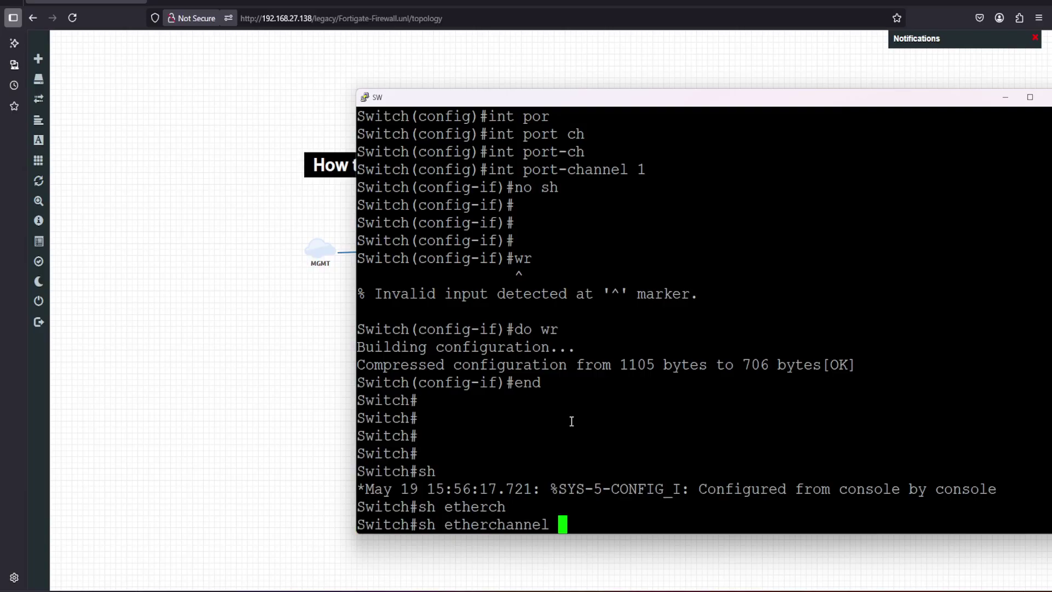
text(su)
key(Tab)
key(Return)
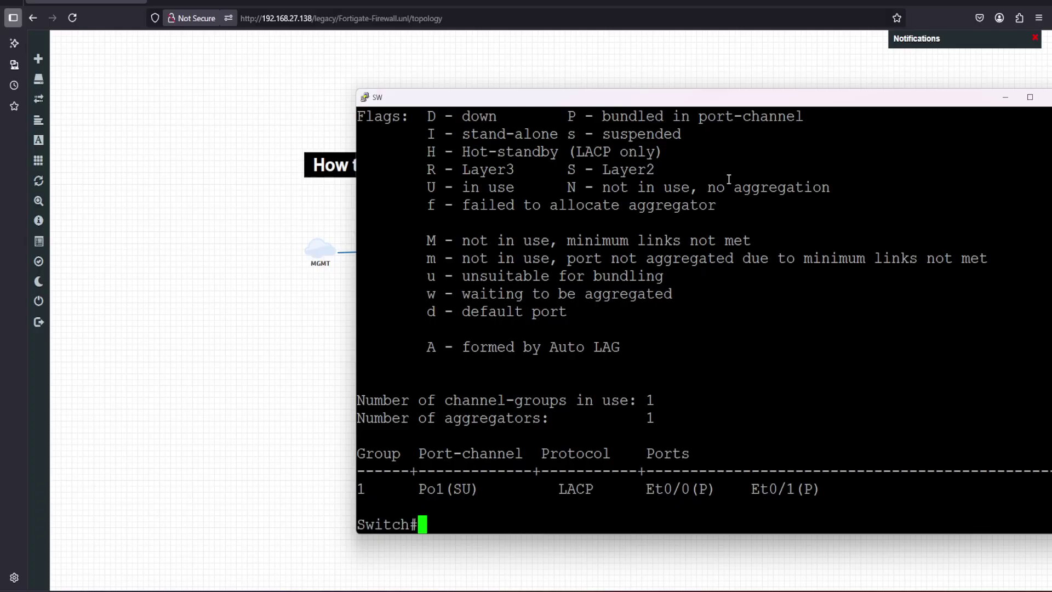
Review the summary showing Po1(SU) with LACP members Et0/0(P) and Et0/1(P)
drag(789, 98, 707, 101)
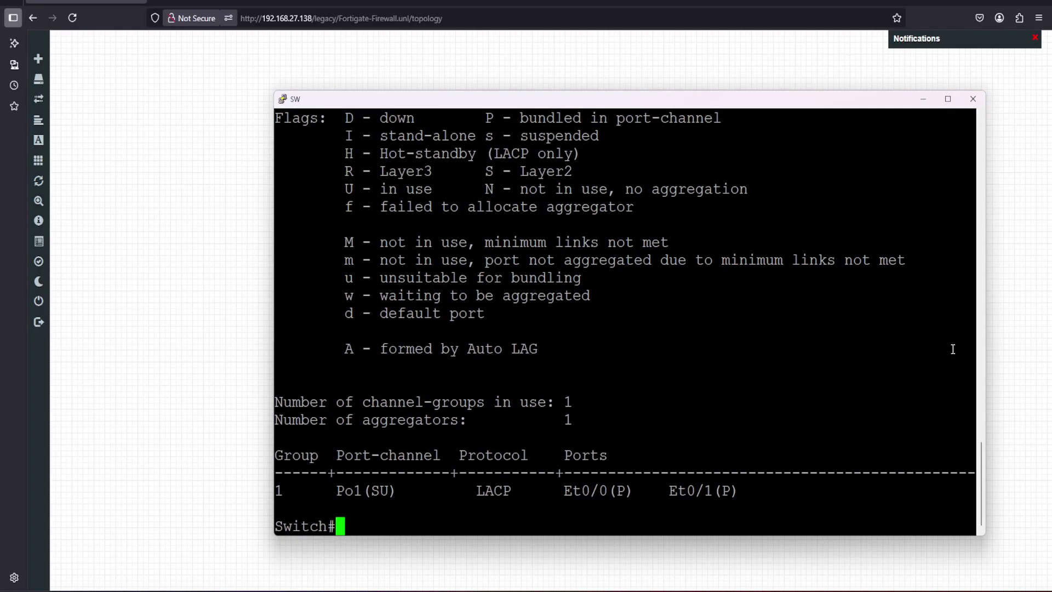
scroll(982, 456, up, 2)
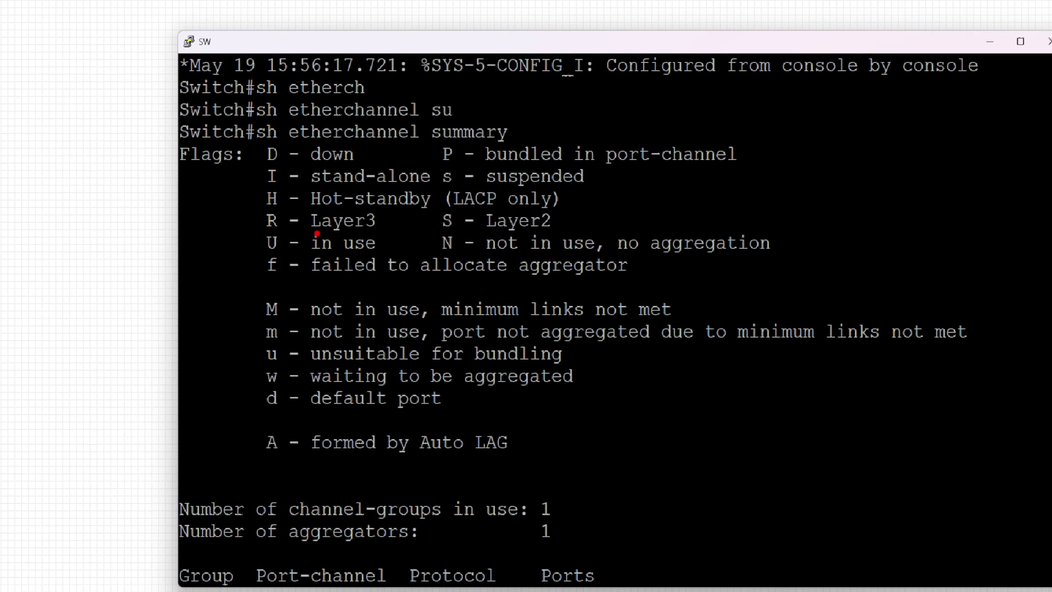
mouse_move(447, 235)
mouse_down()
mouse_move(566, 235)
mouse_move(526, 199)
mouse_move(414, 205)
mouse_move(436, 223)
mouse_up()
drag(296, 255, 378, 255)
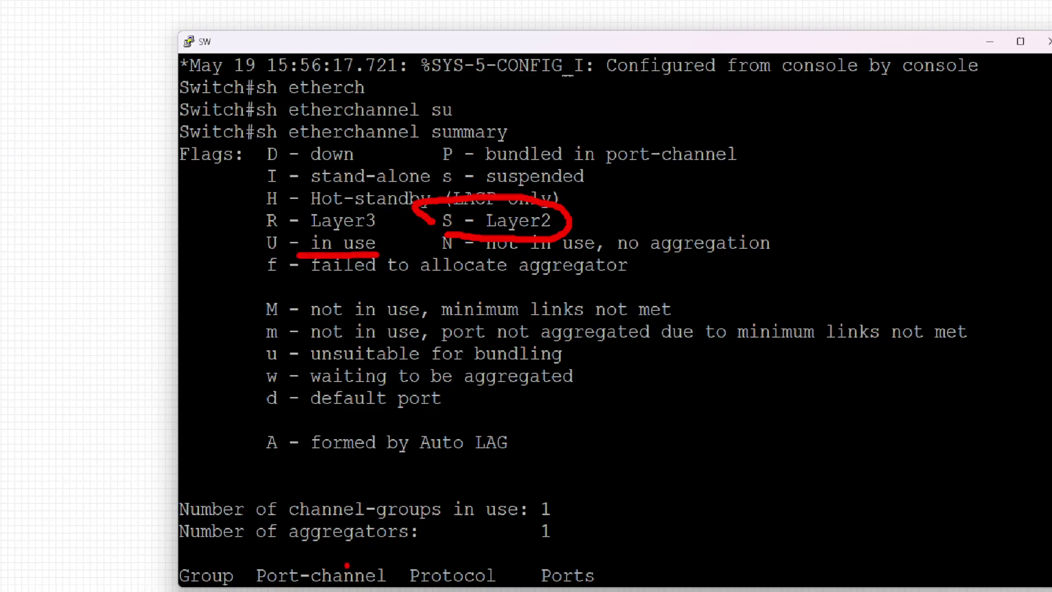
key(Escape)
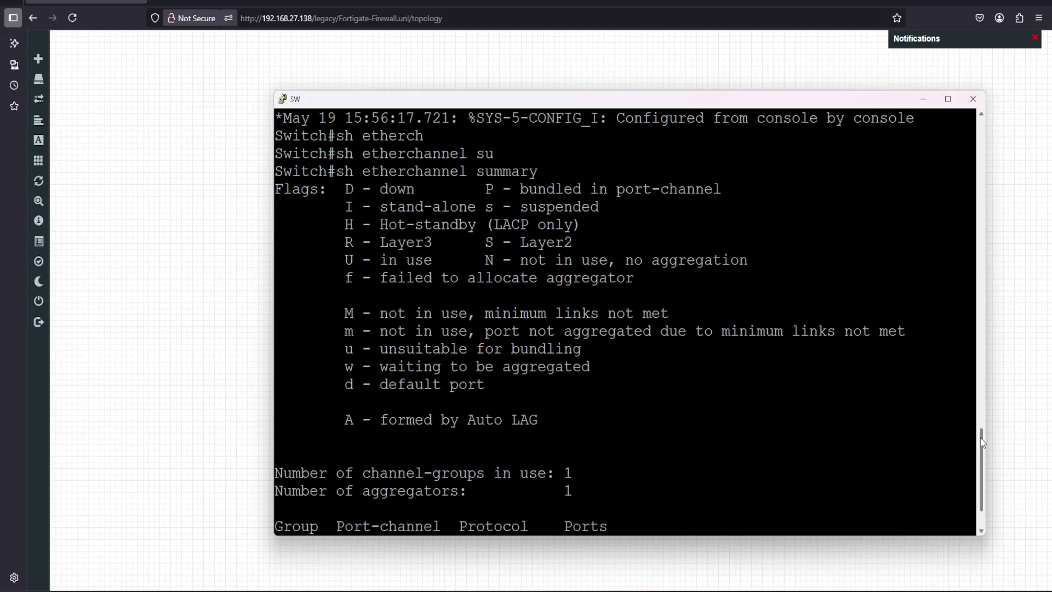
scroll(985, 461, down, 1)
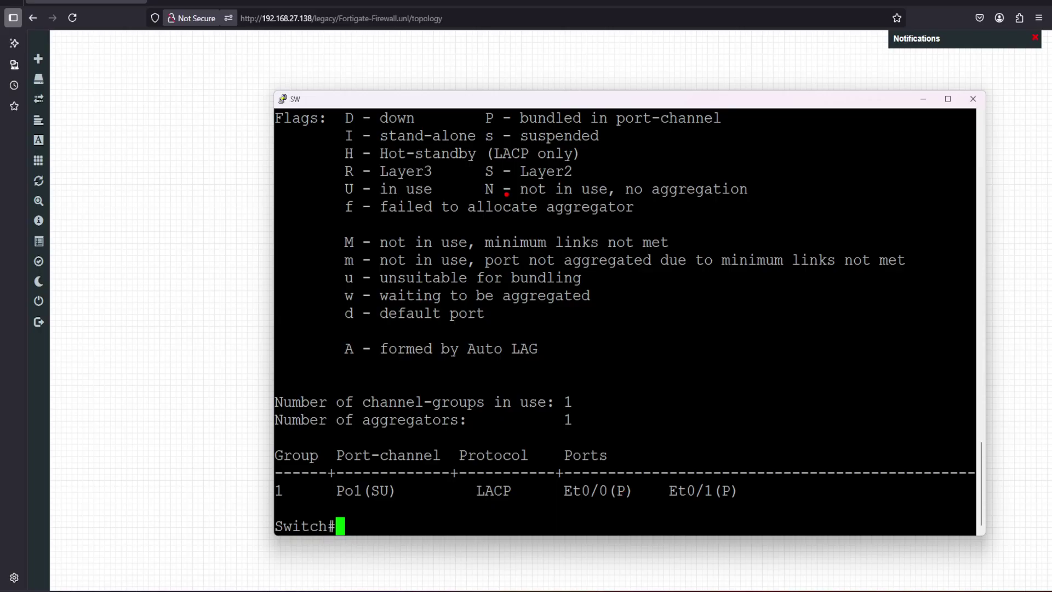
drag(545, 129, 670, 133)
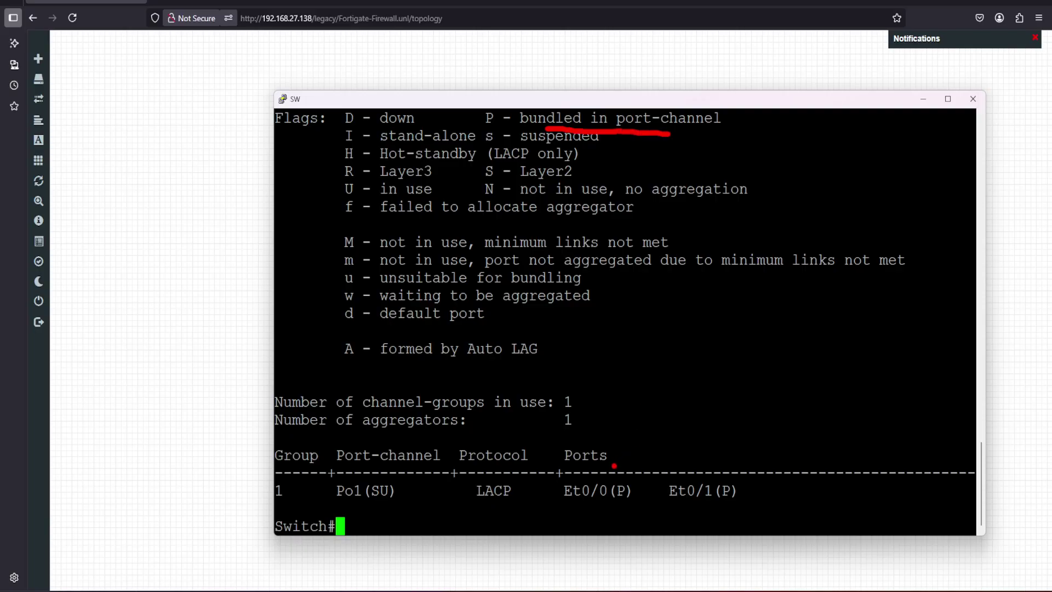
drag(621, 473, 645, 447)
drag(709, 474, 728, 456)
key(Escape)
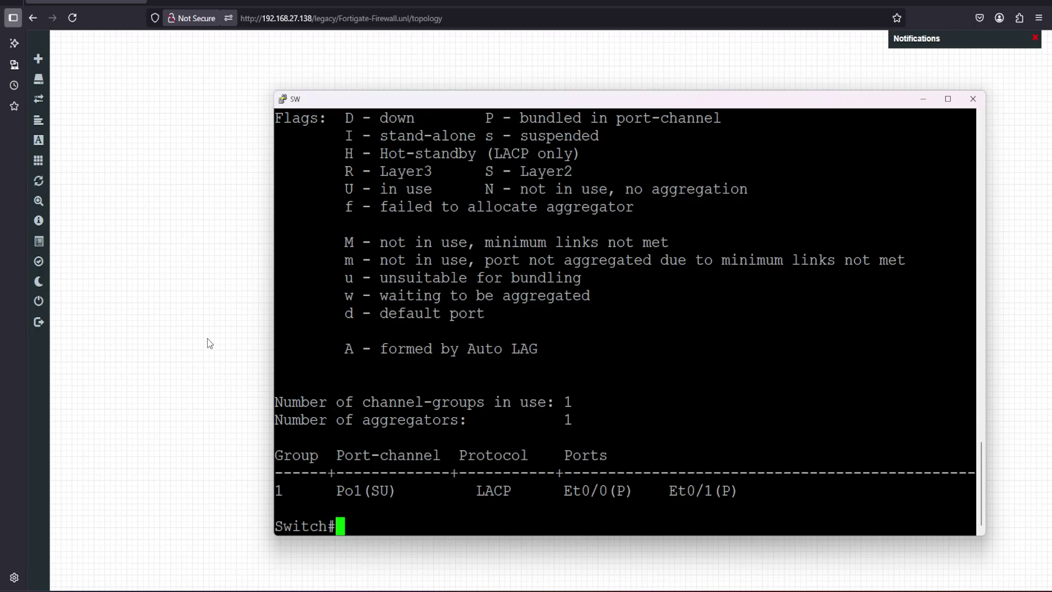
Open the Linux-Slax node's desktop and launch Network Manager
click(209, 327)
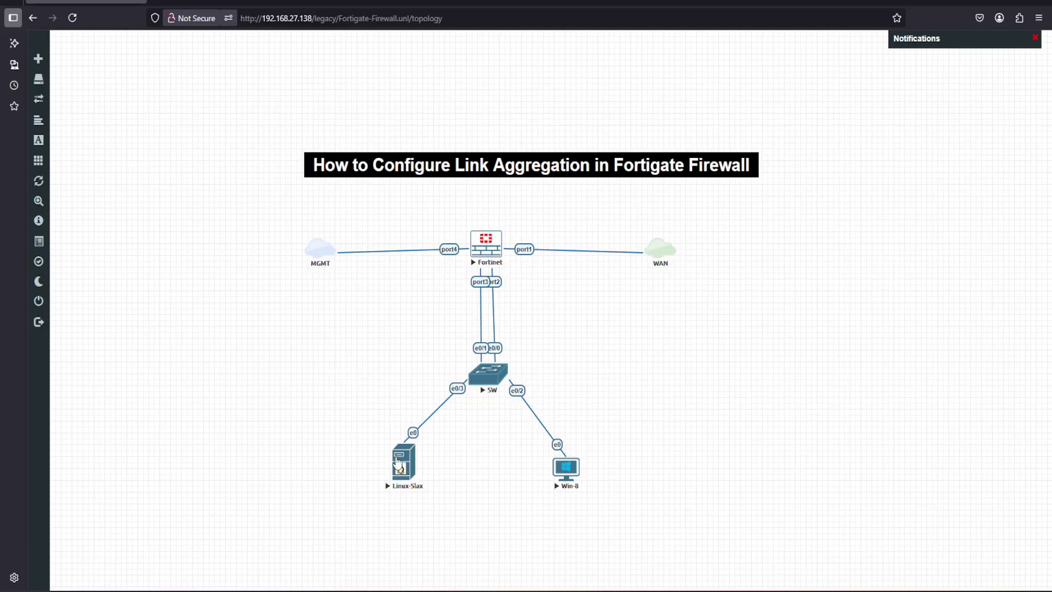
click(399, 465)
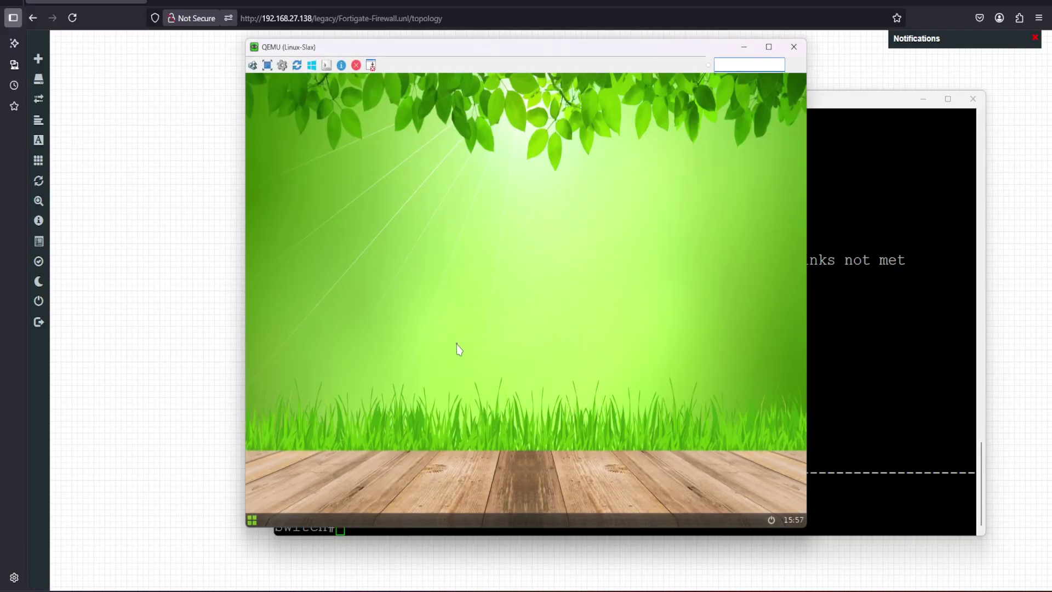
right_click(454, 267)
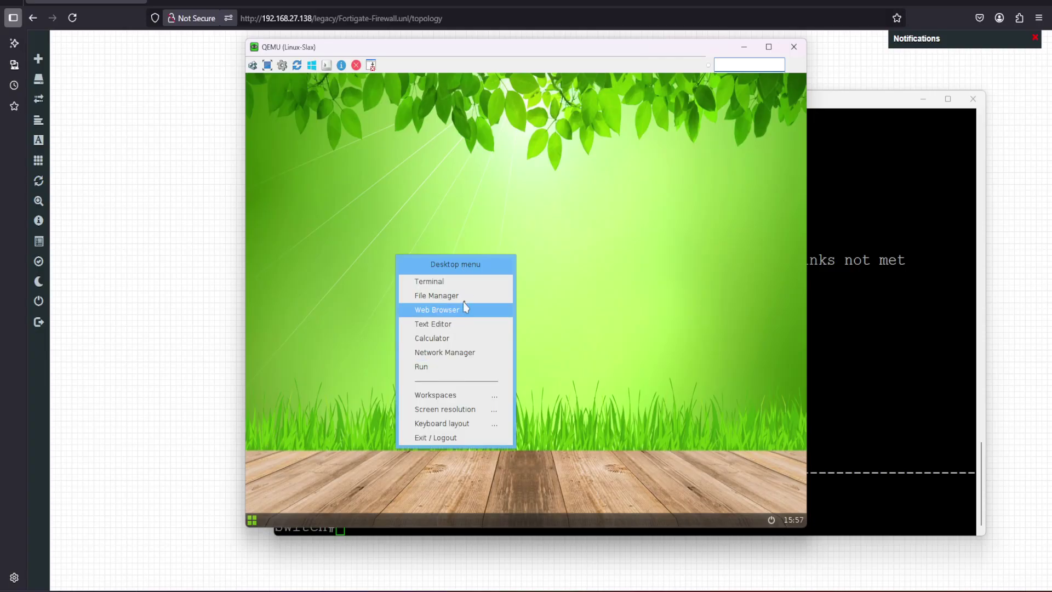
click(437, 354)
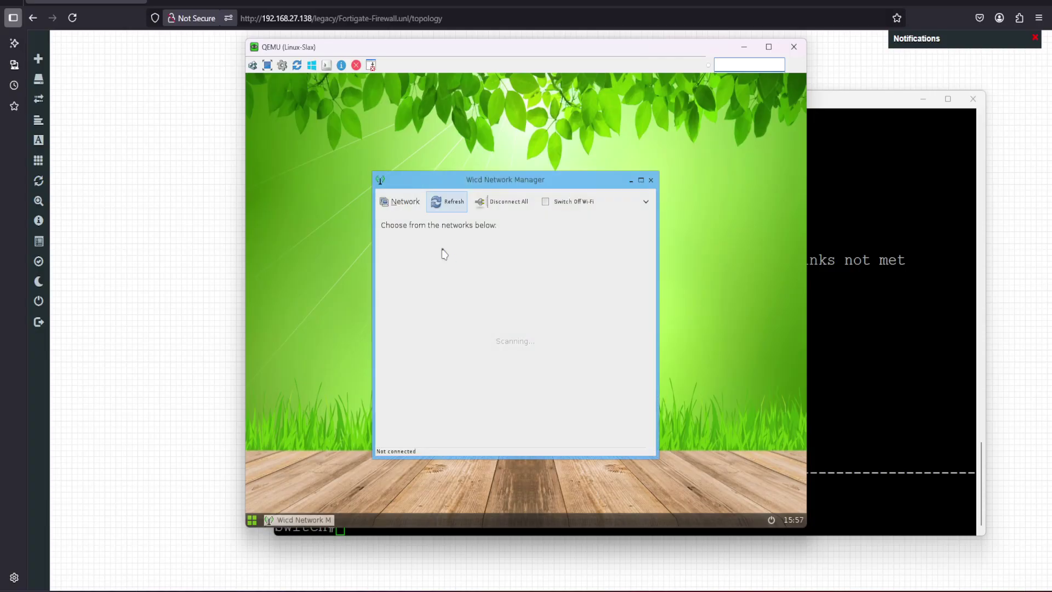
Give the wired profile static IP 10.10.10.10, netmask 255.255.255.0, gateway 10.10.10.254
click(499, 278)
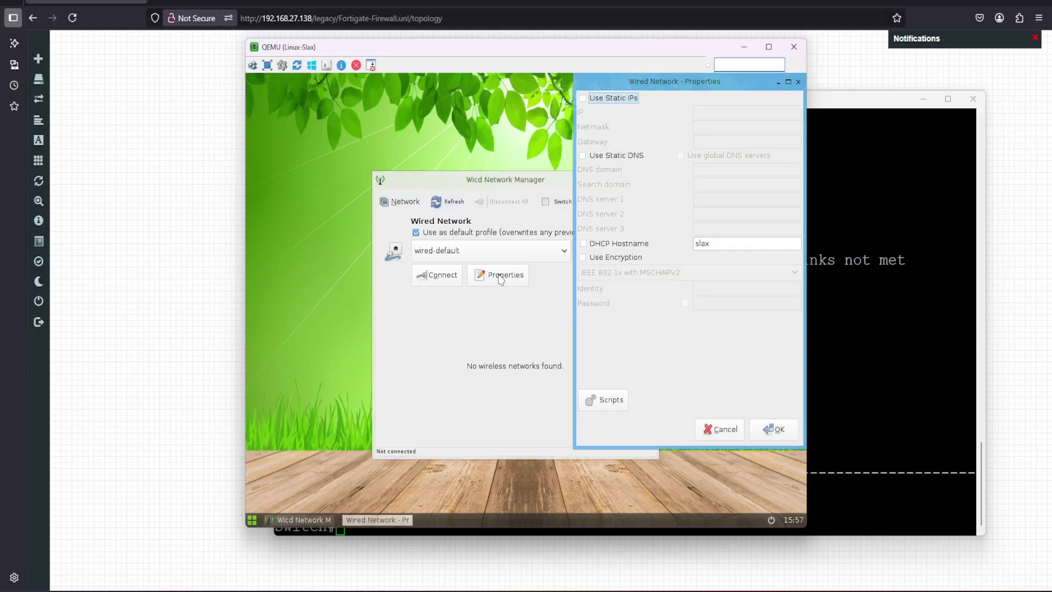
click(613, 99)
click(704, 113)
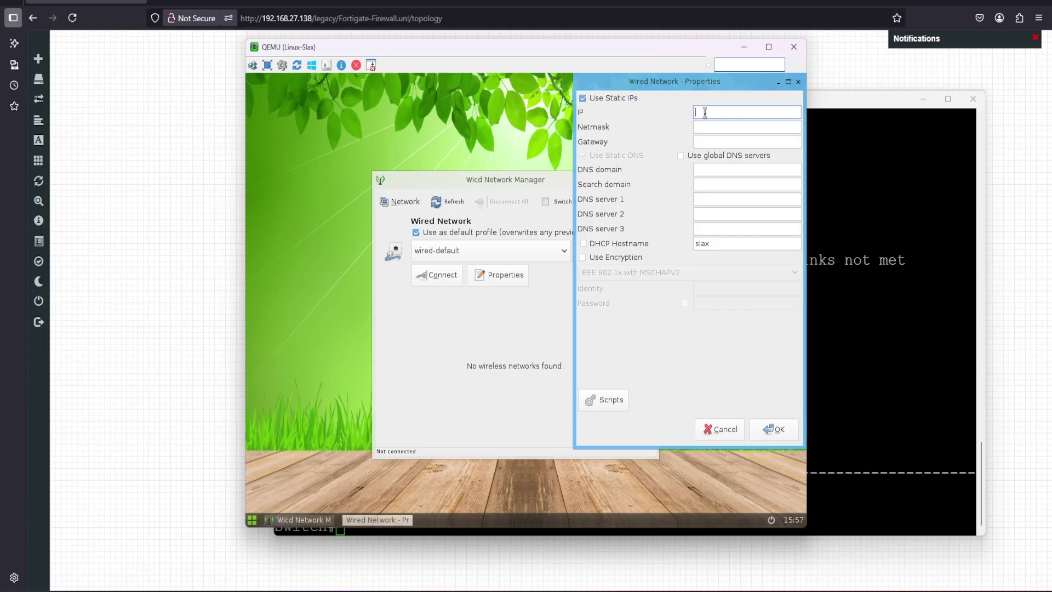
text(10.10.10.10)
click(747, 127)
text(255.2)
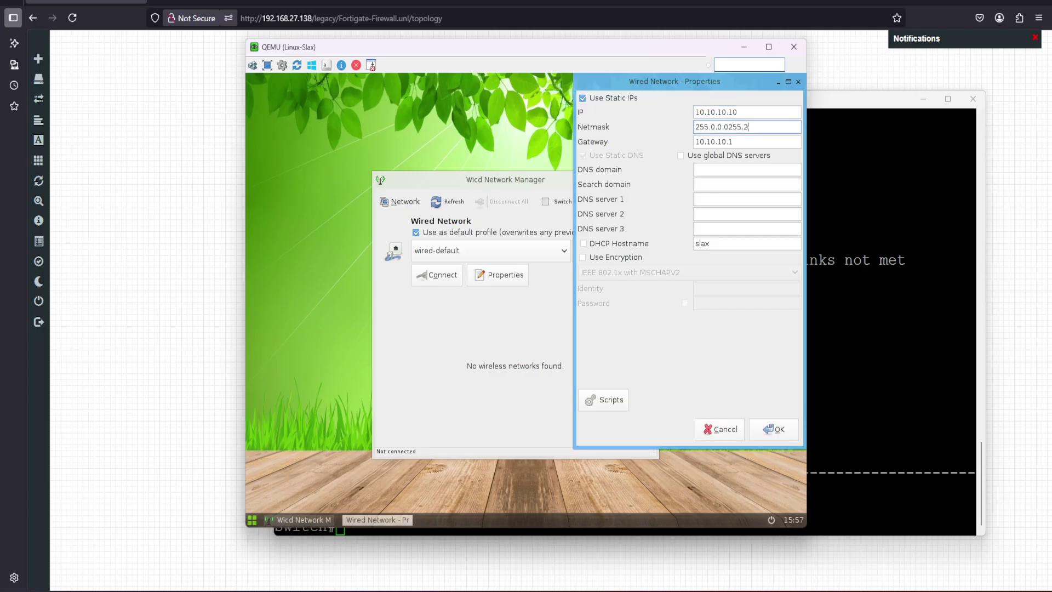
key(BackSpace)
key(BackSpace)
key(BackSpace)
key(BackSpace)
key(BackSpace)
key(BackSpace)
key(BackSpace)
key(BackSpace)
key(BackSpace)
key(BackSpace)
text(55.255)
click(744, 141)
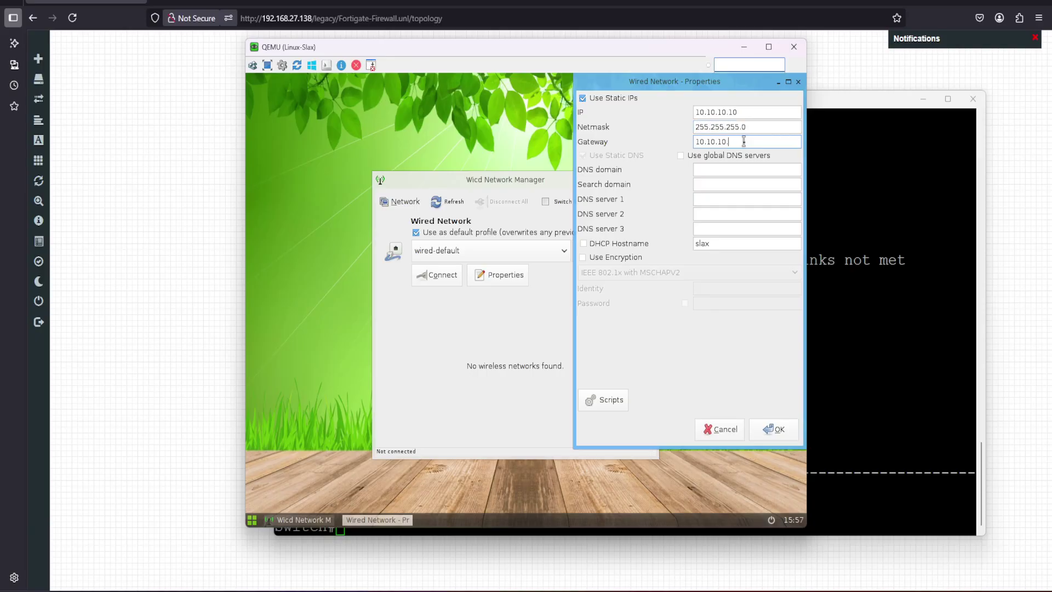
text(254)
Add DNS servers 8.8.8.8 and 1.1.1.1 and save the wired properties
click(708, 200)
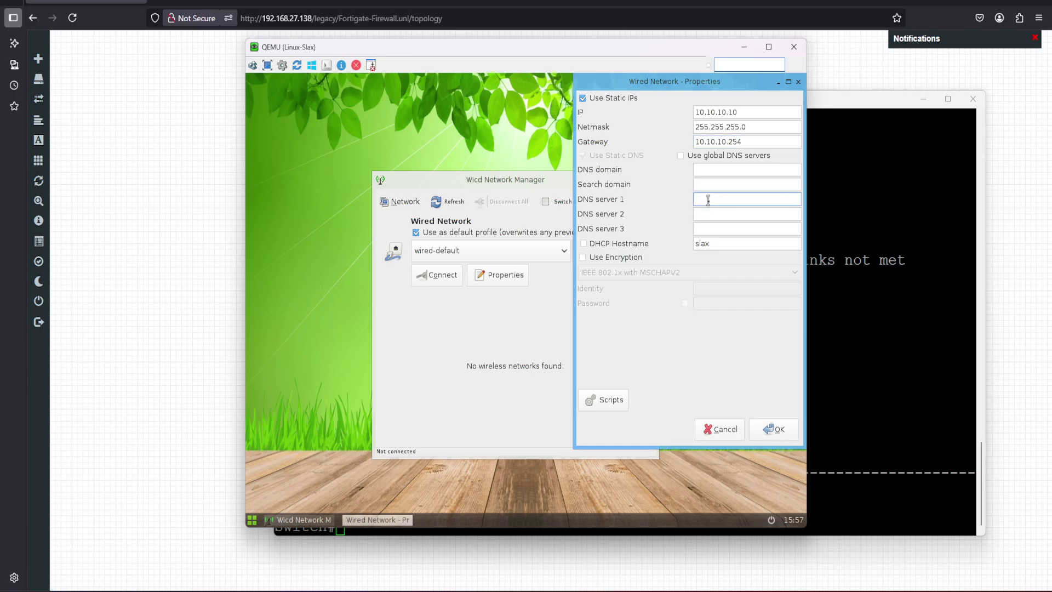
text(8.8.8.8)
click(712, 215)
text(1.1.1.1)
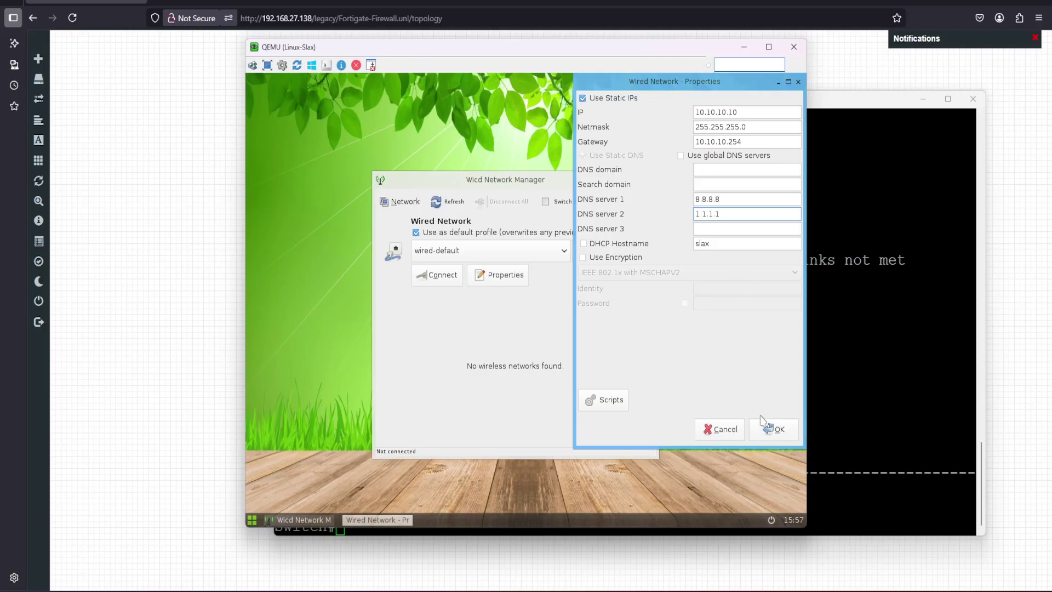
click(778, 432)
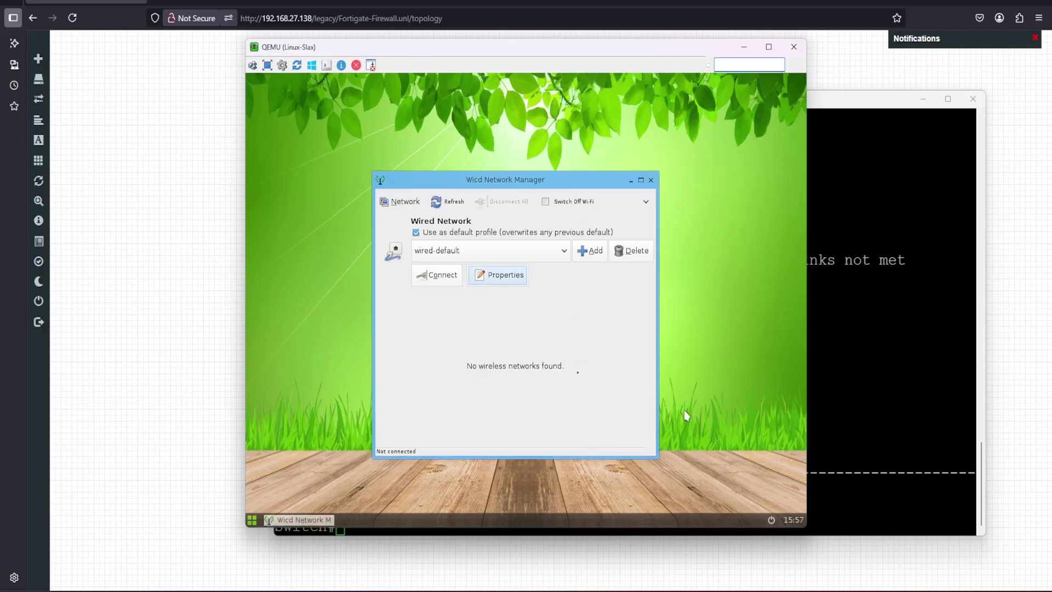
Connect the wired network and ping 8.8.8.8 from a terminal to confirm internet access
click(436, 279)
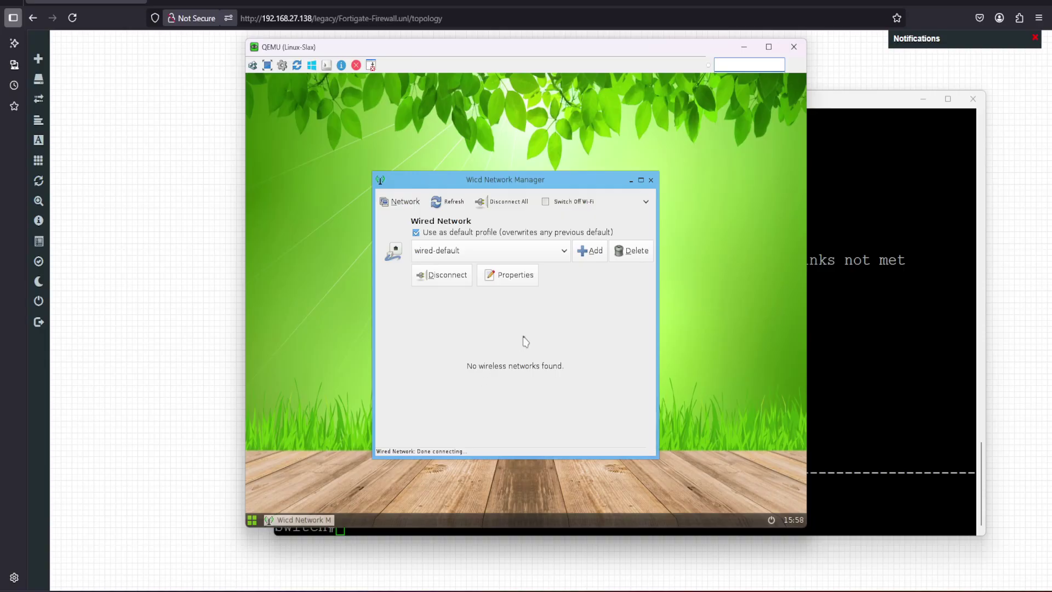
click(632, 181)
right_click(500, 181)
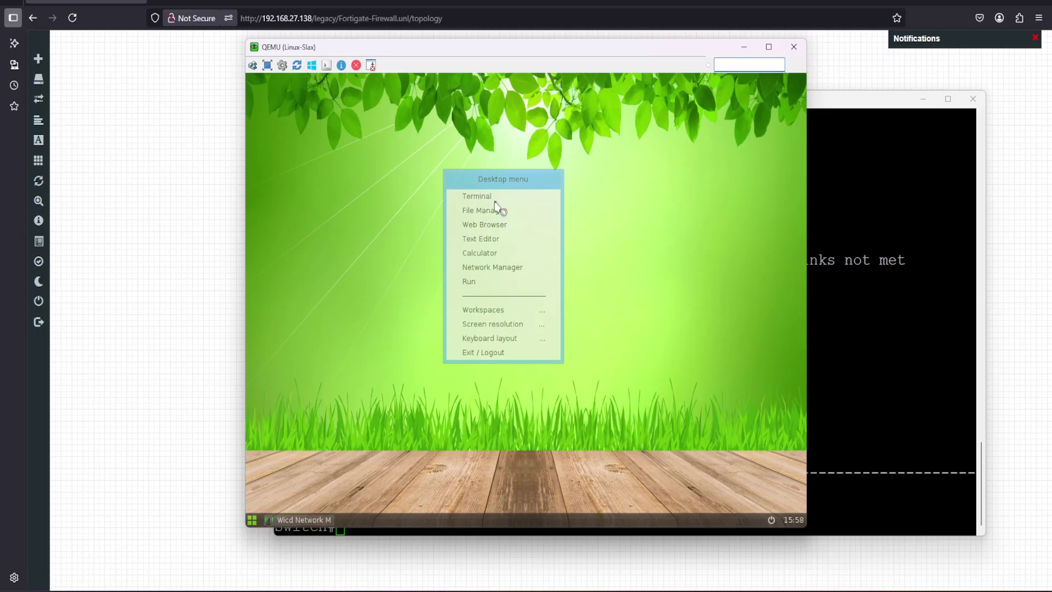
click(501, 195)
text(ping )
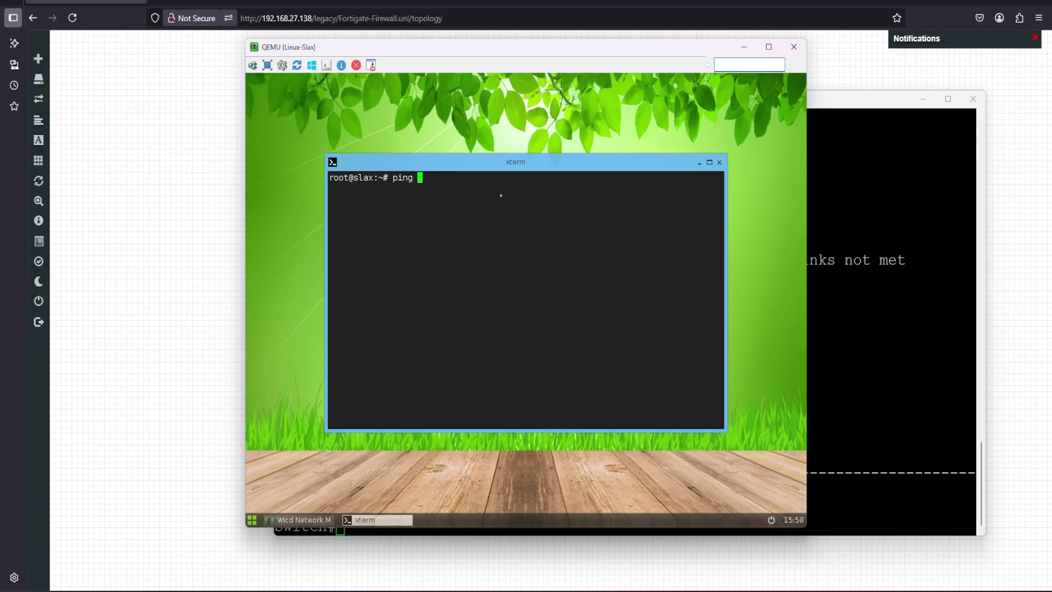
text(8.8.8.8)
key(Return)
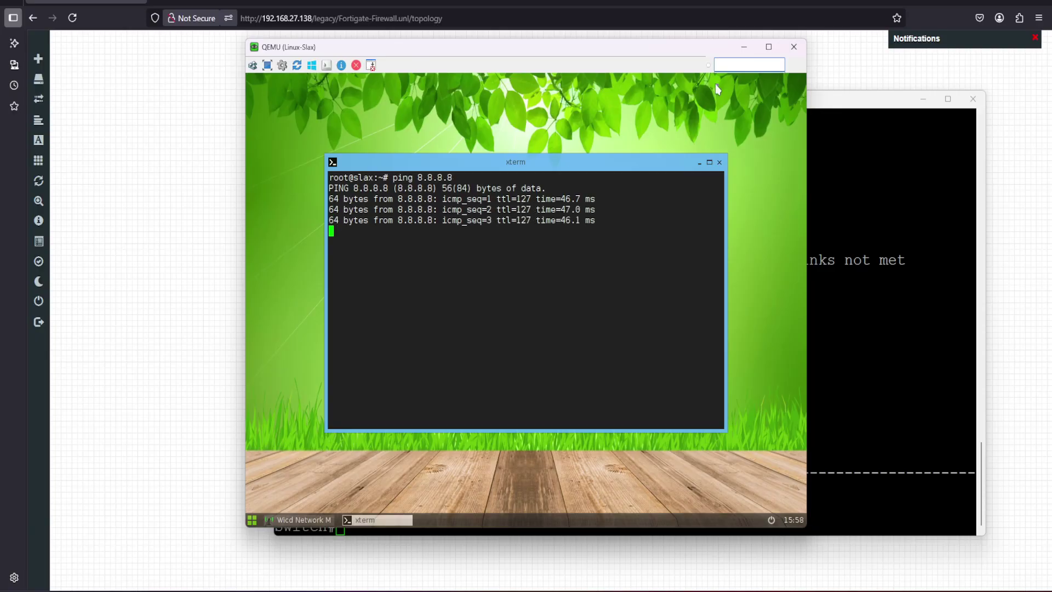
click(744, 47)
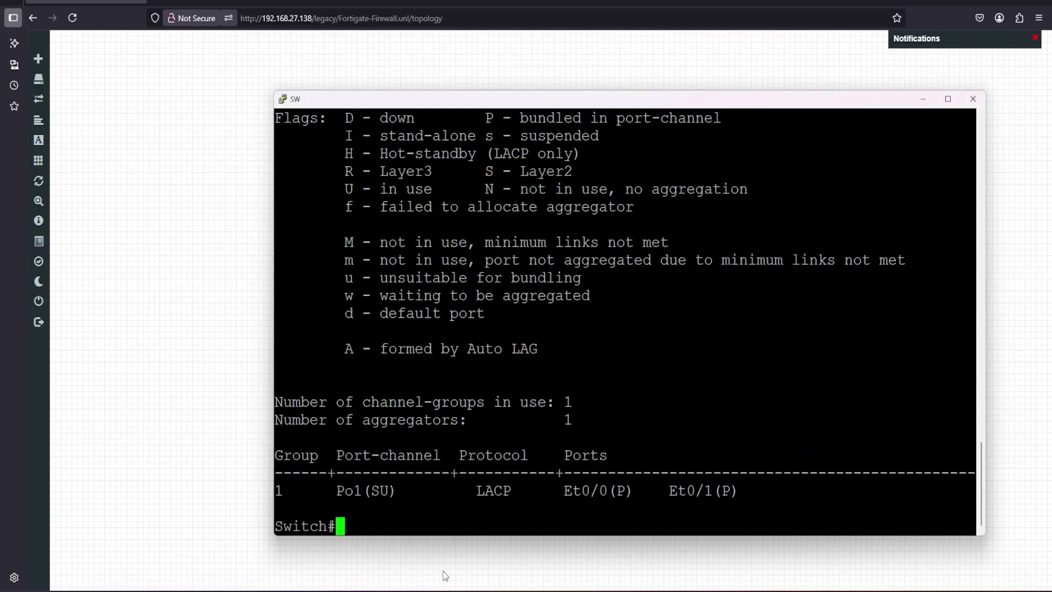
Open the Windows 8 node's console and sign in with the account password to reach the desktop
click(208, 448)
click(571, 480)
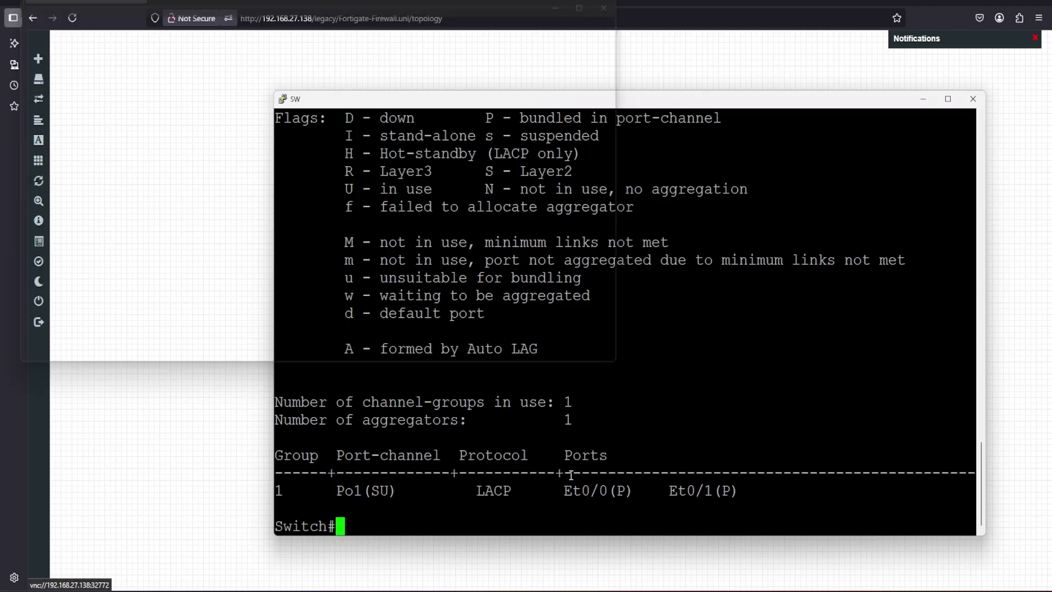
click(541, 304)
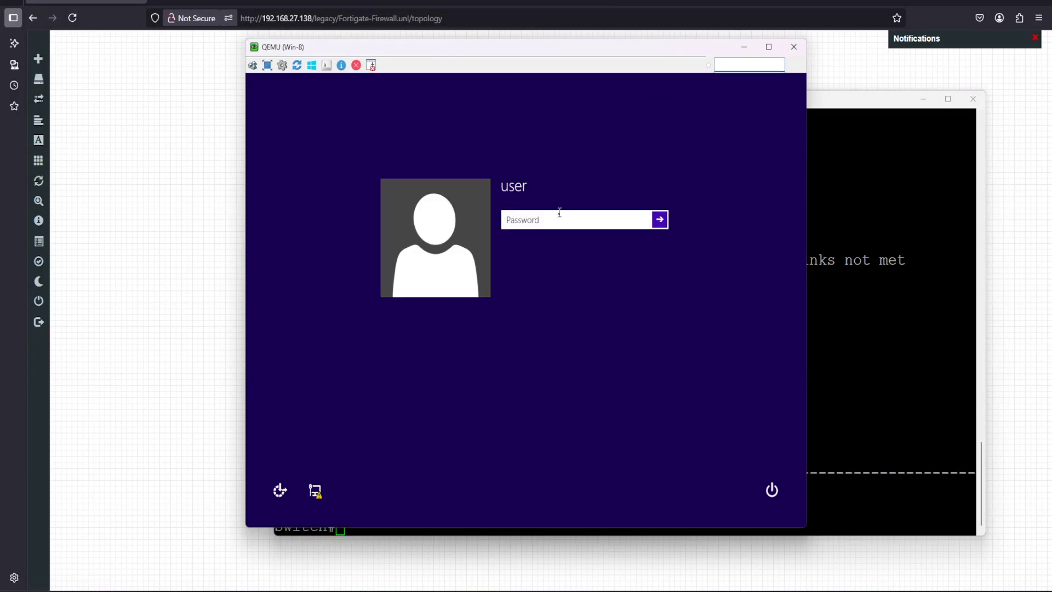
text(Test123)
key(Return)
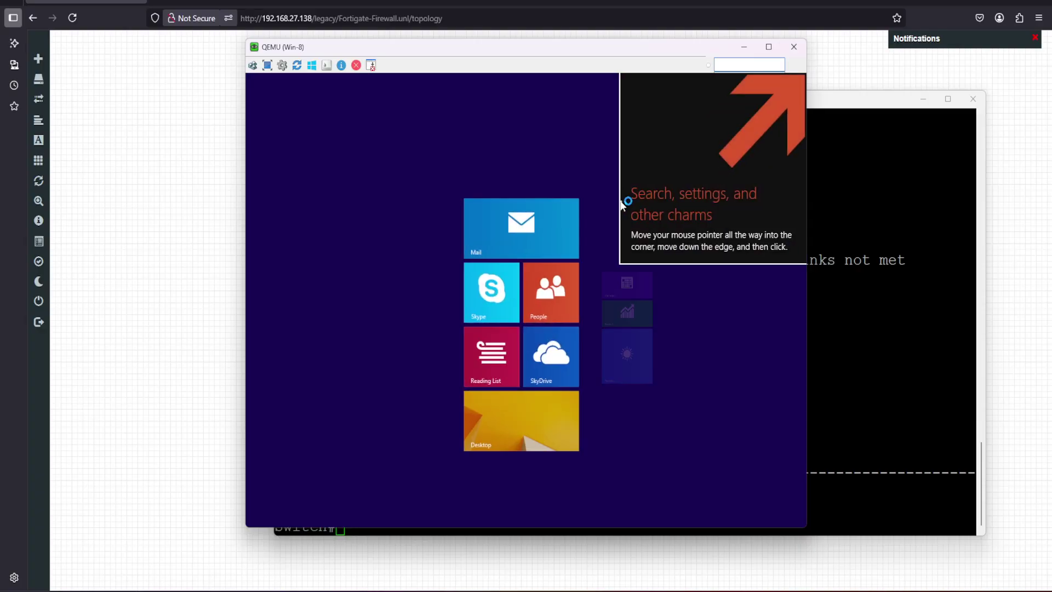
click(444, 429)
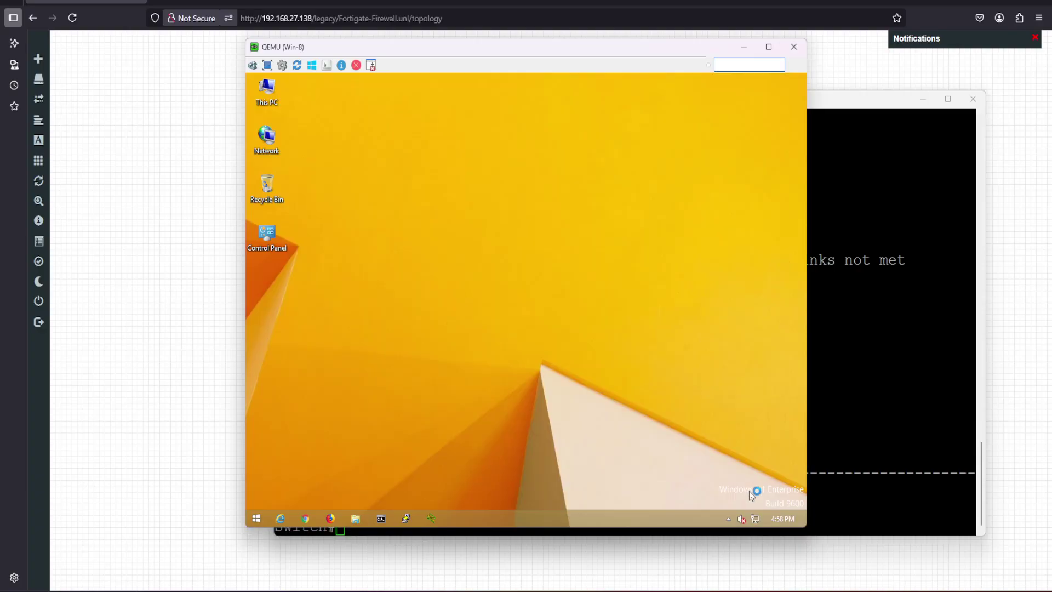
Open the Ethernet adapter's IPv4 properties through Network and Sharing Center
mouse_move(759, 521)
right_click(758, 522)
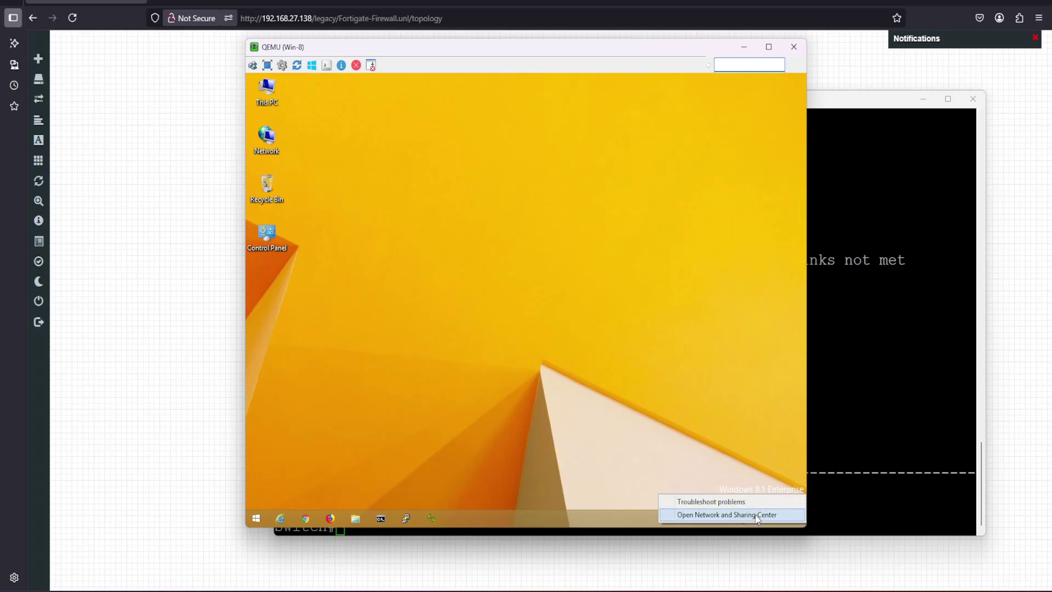
click(729, 512)
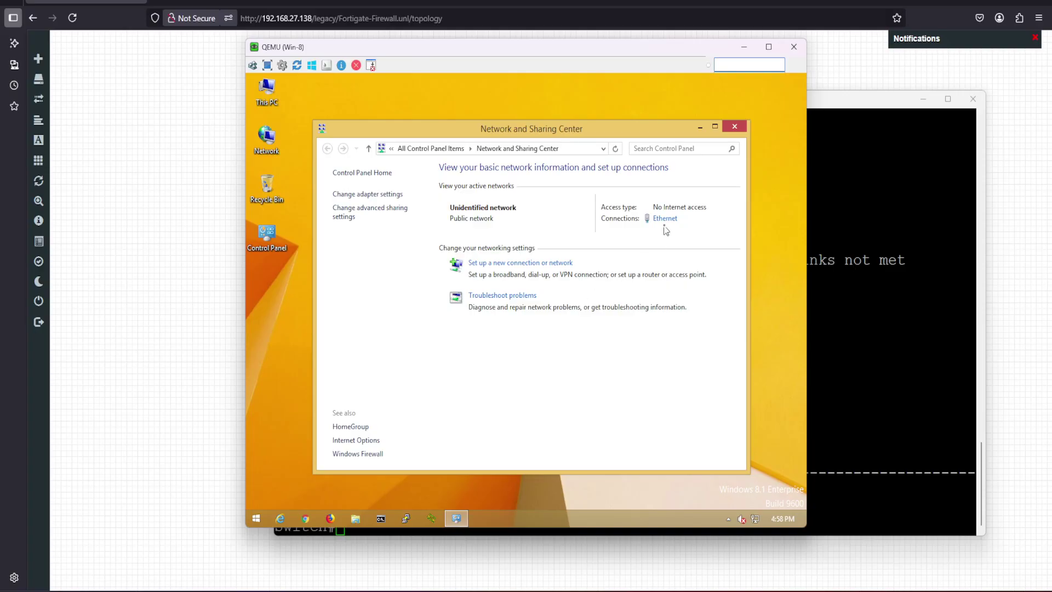
click(665, 219)
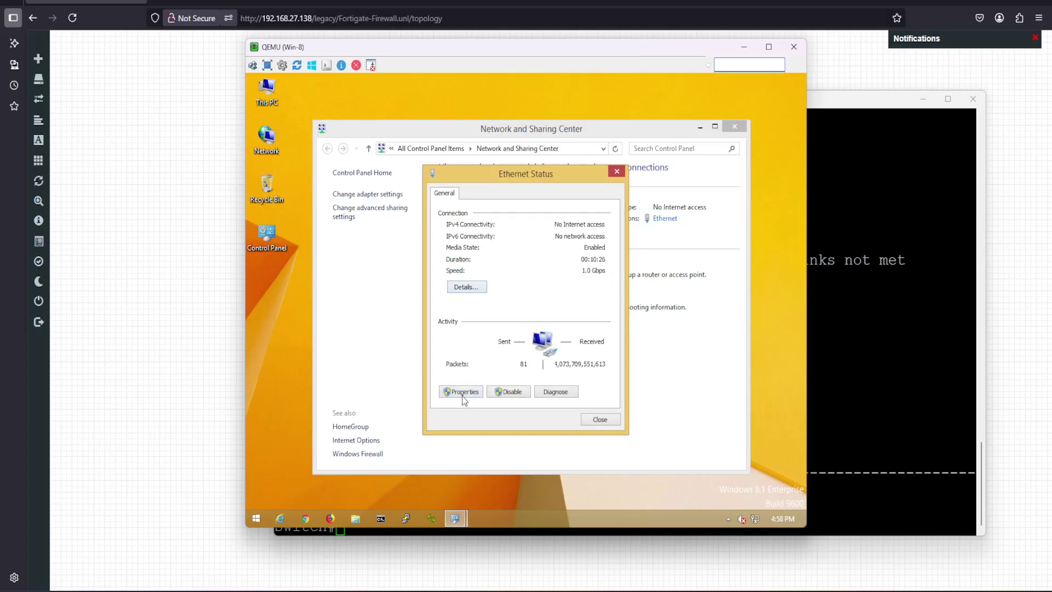
click(464, 395)
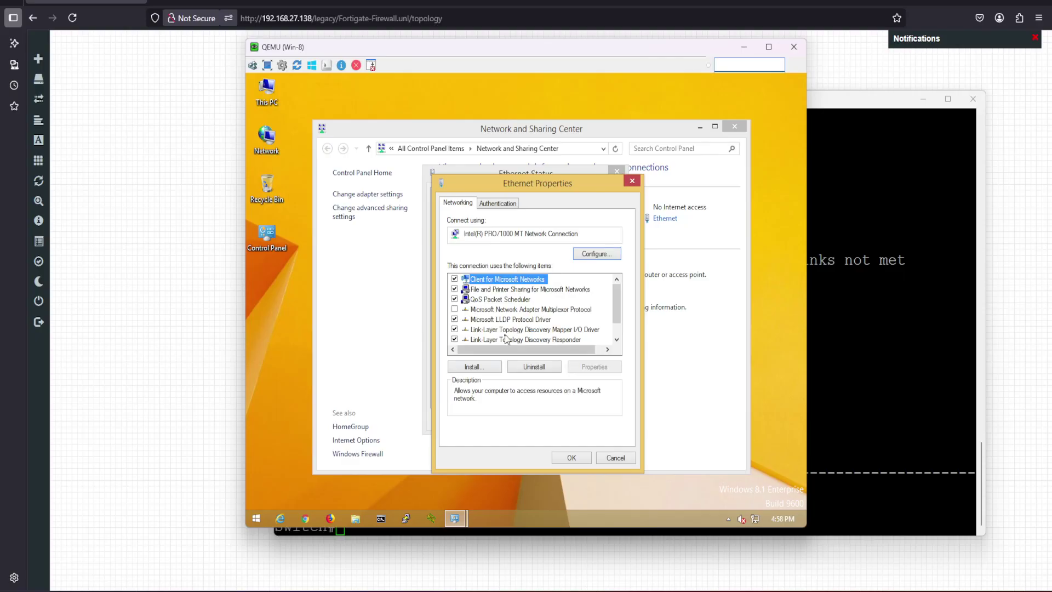
click(617, 339)
click(617, 340)
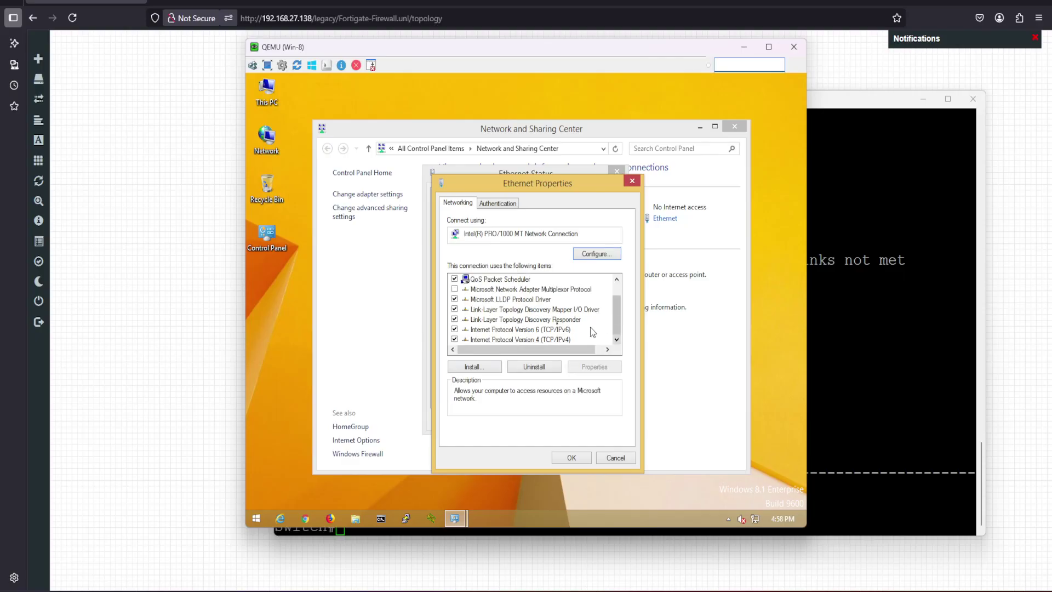
click(472, 331)
double_click(474, 339)
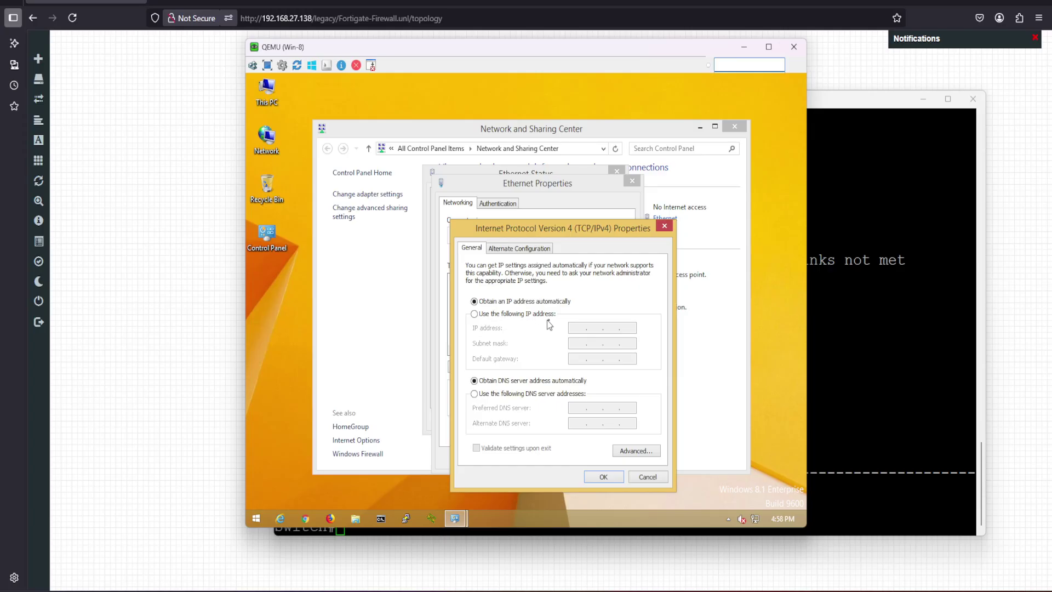
Enter static IP 10.10.10.20, gateway 10.10.10.254, DNS 8.8.8.8/1.1.1.1, correcting the mask to 255.255.255.0
click(530, 316)
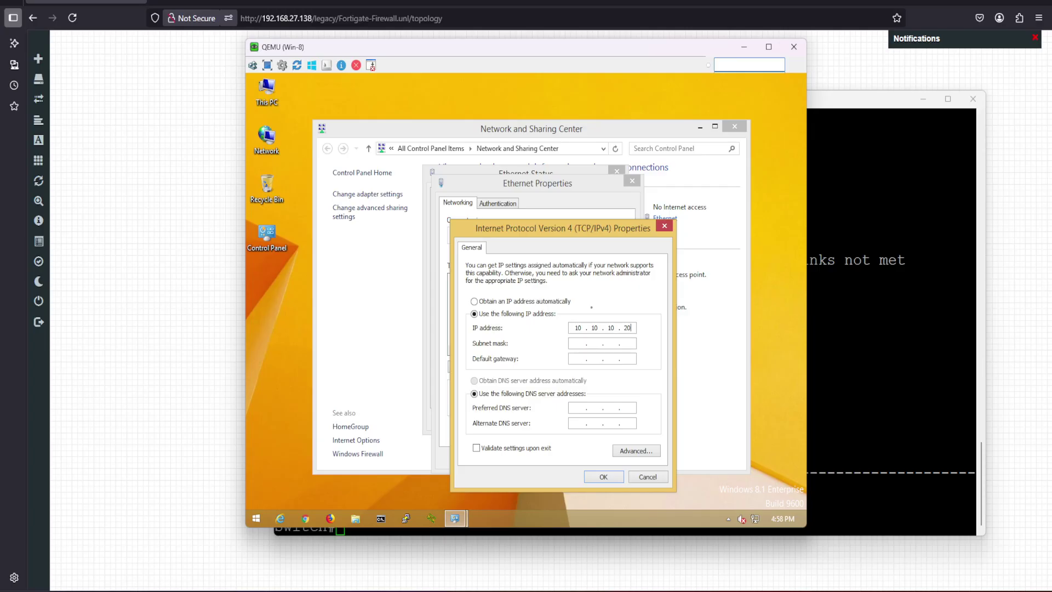
key(Tab)
text(255235555)
key(Tab)
key(Tab)
click(610, 475)
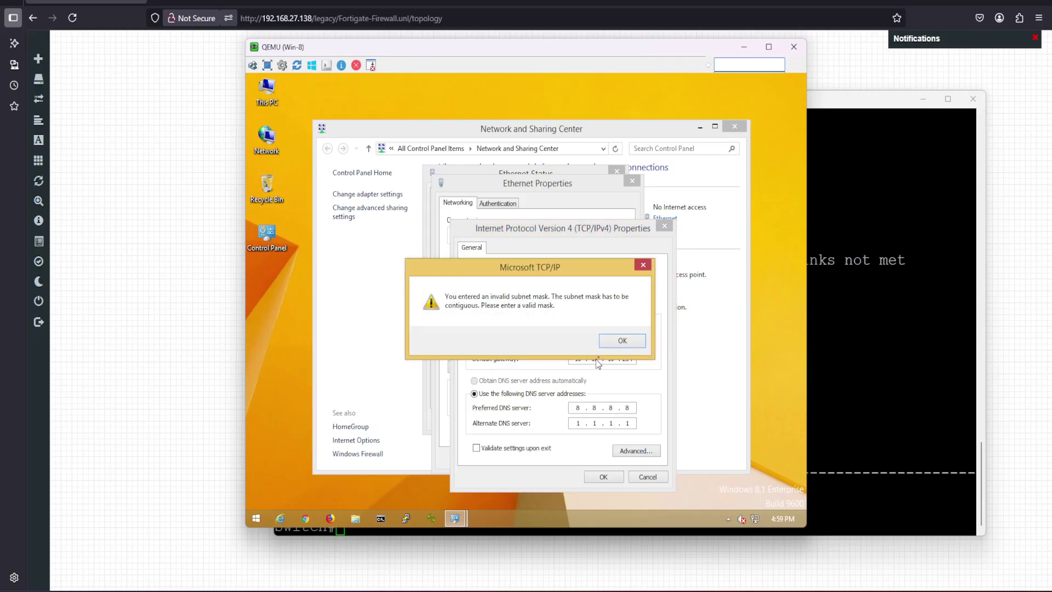
click(612, 340)
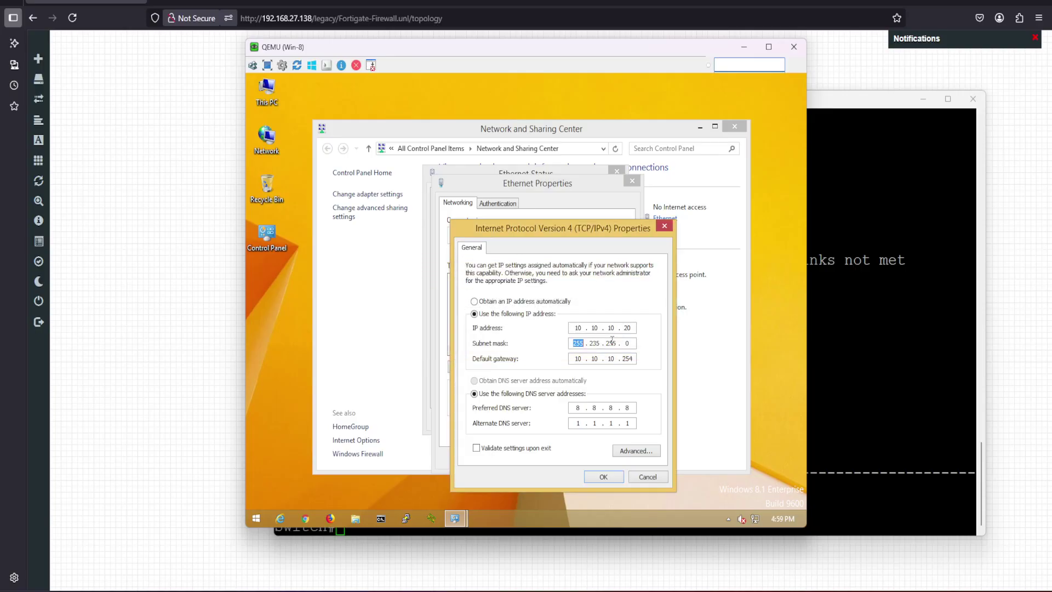
click(597, 343)
click(618, 478)
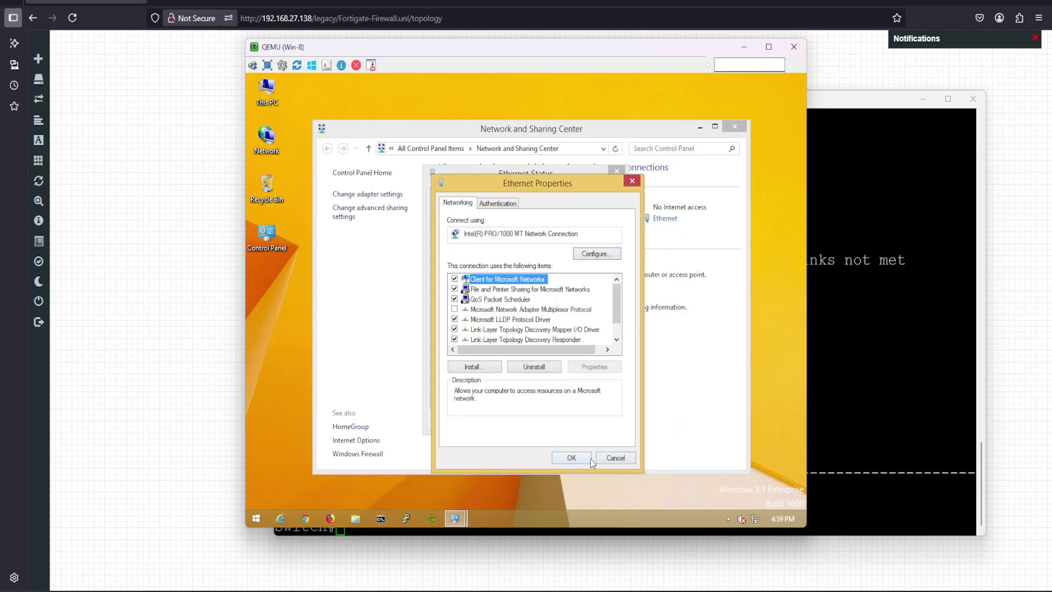
click(590, 460)
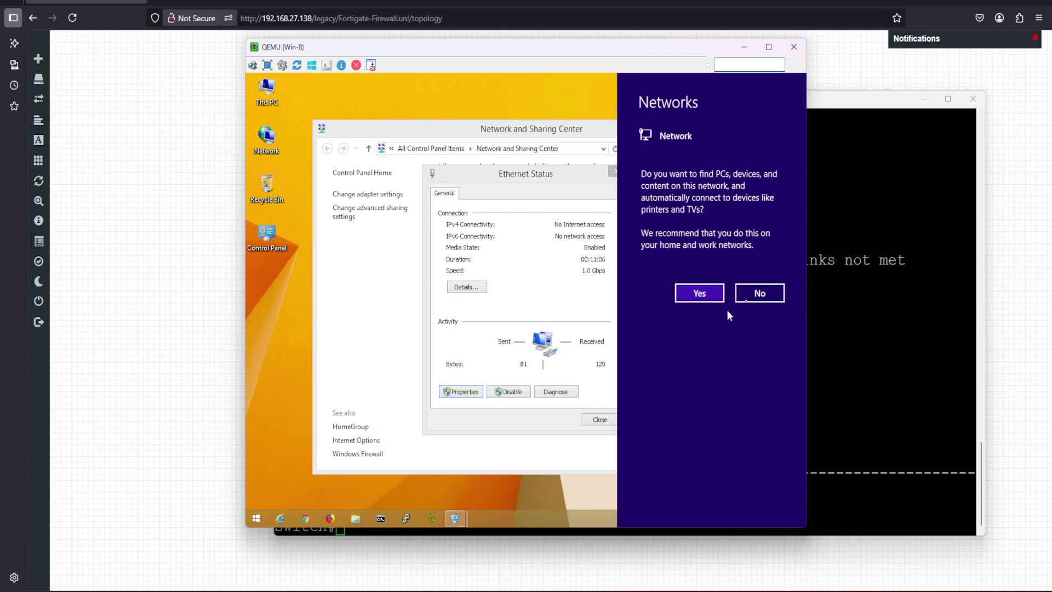
Decline network discovery, then run ping 8.8.8.8 from a command prompt and get replies
click(760, 293)
click(600, 420)
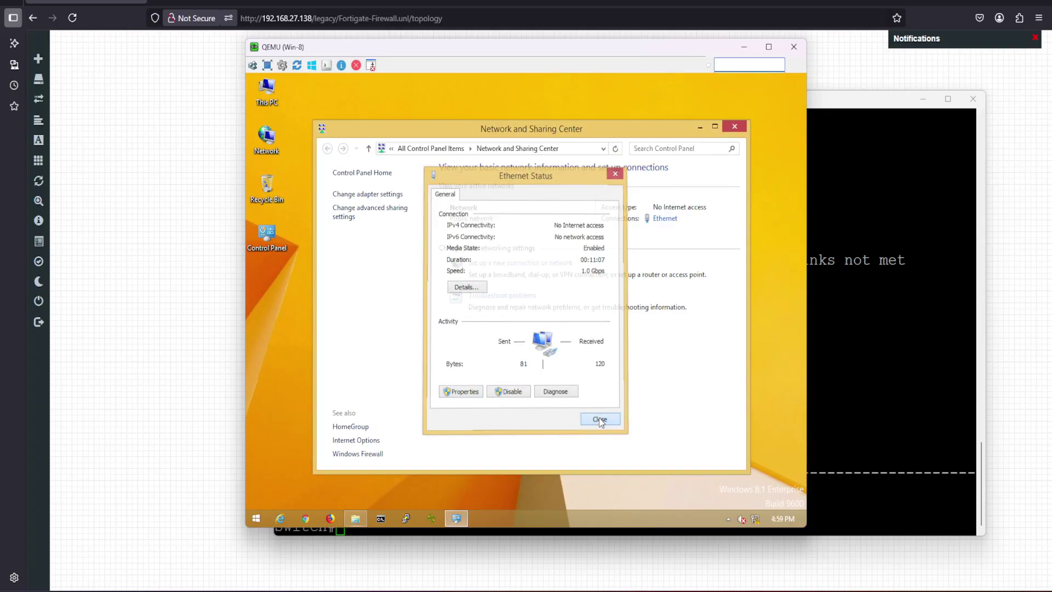
click(381, 519)
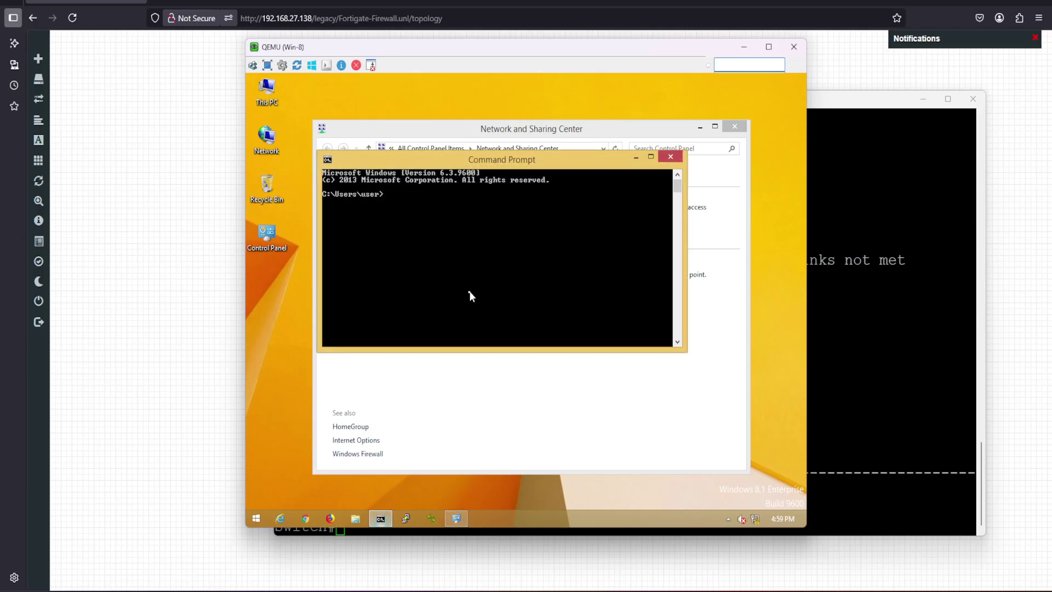
text(ping 8.8.8.8)
key(Return)
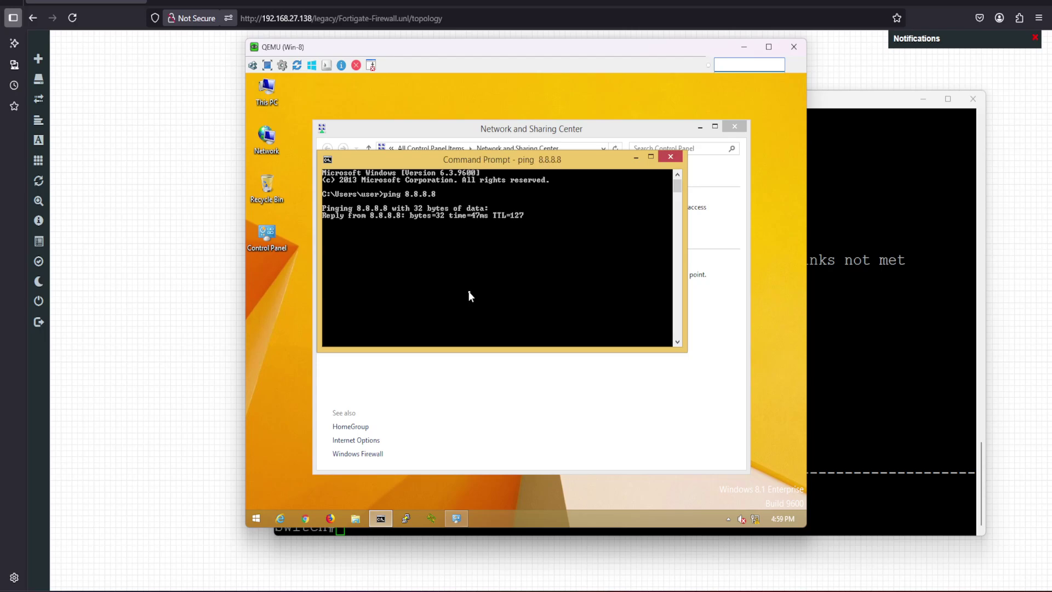
click(746, 51)
Log in to the FortiGate web GUI with the saved admin login, skipping setup and release notes
click(210, 1)
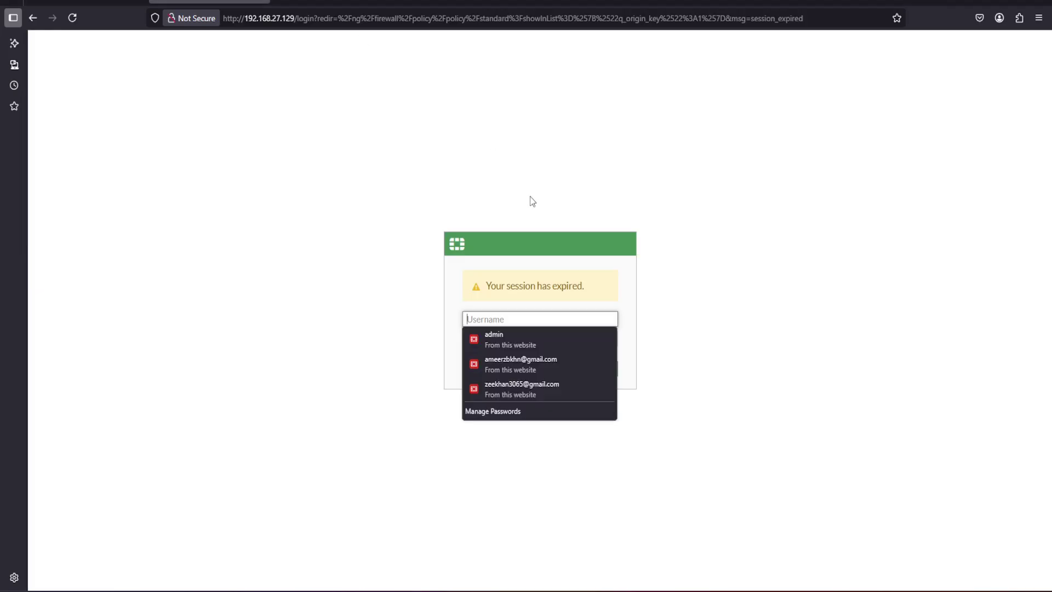
click(487, 340)
click(514, 372)
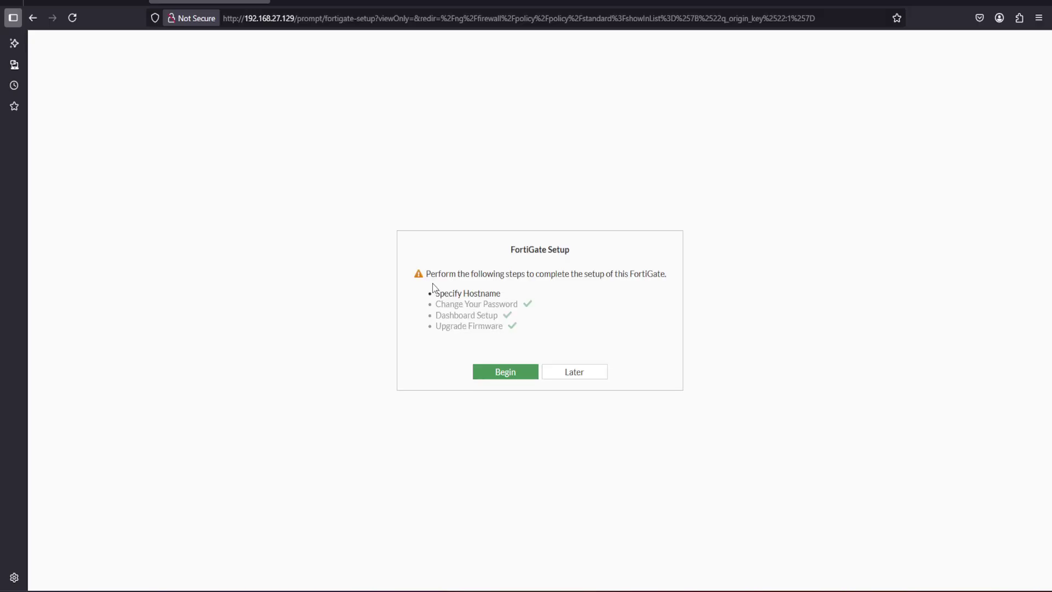
click(582, 372)
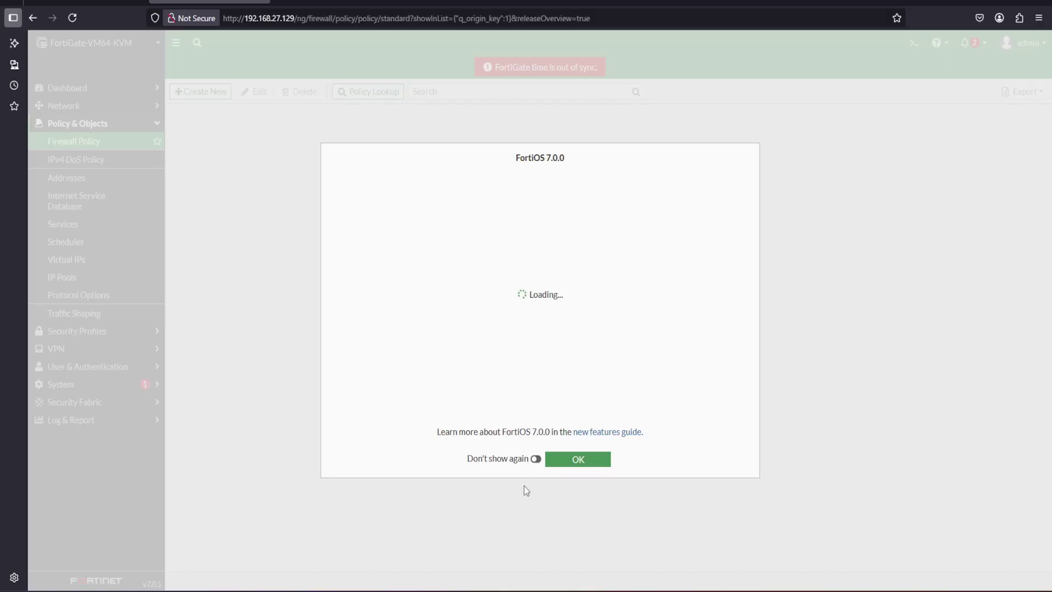
click(567, 460)
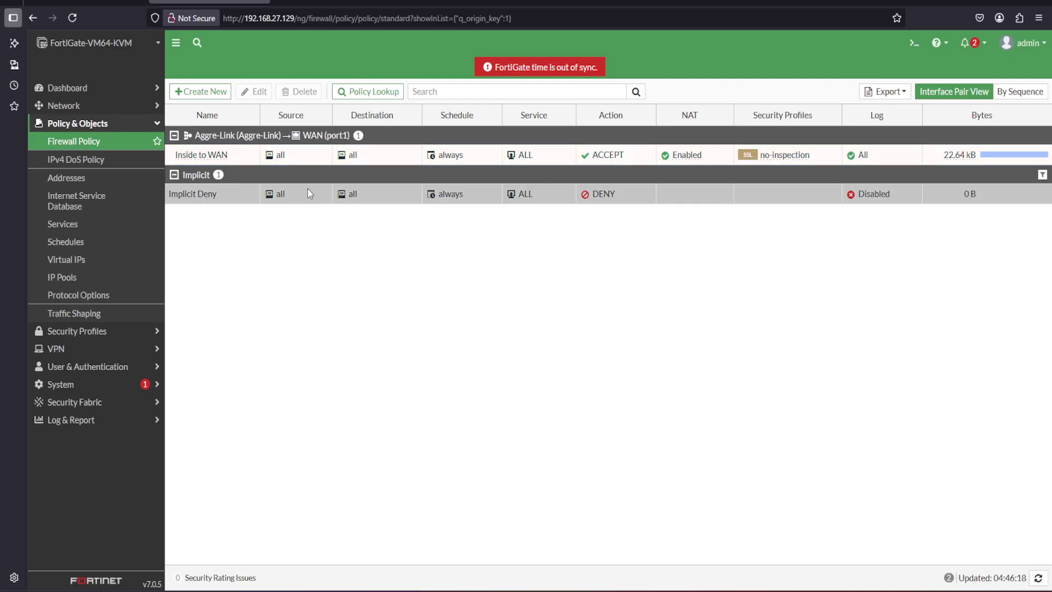
Open FortiView Policies showing Inside to WAN traffic, after a quick look at the Linux-Slax ping output
click(72, 17)
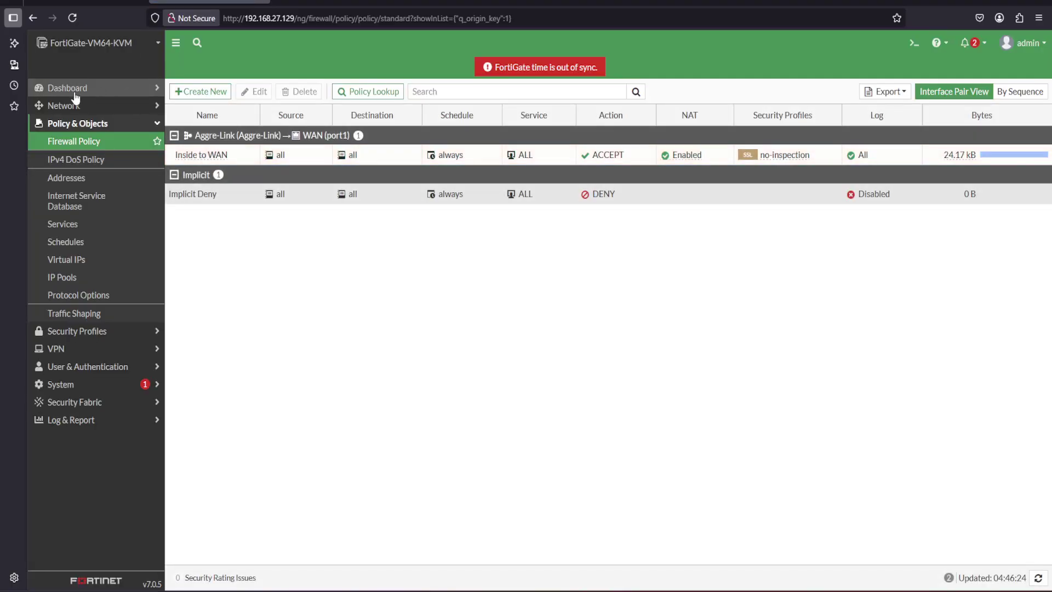
click(75, 89)
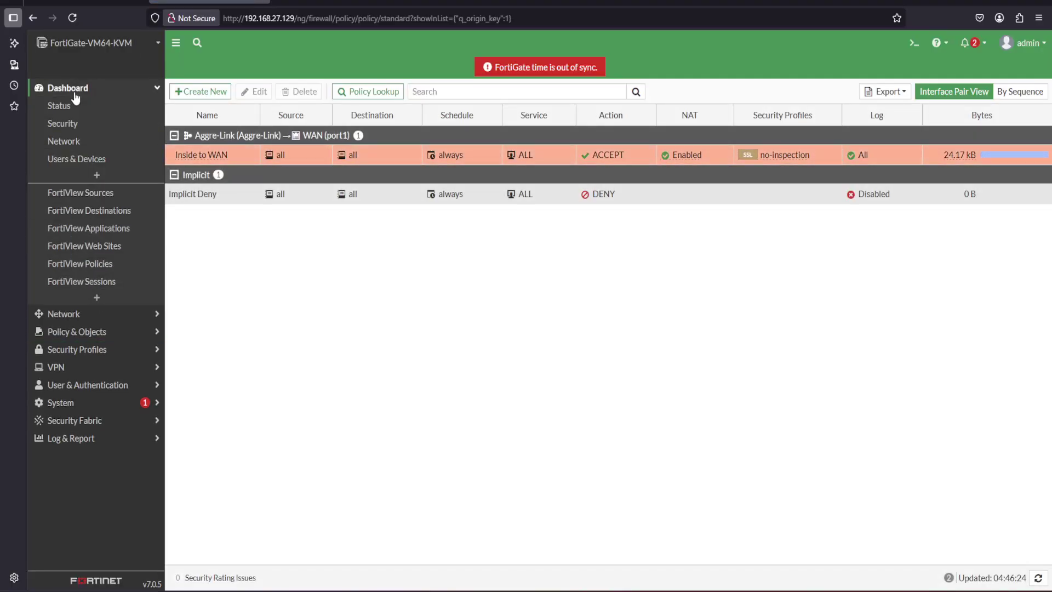
click(100, 265)
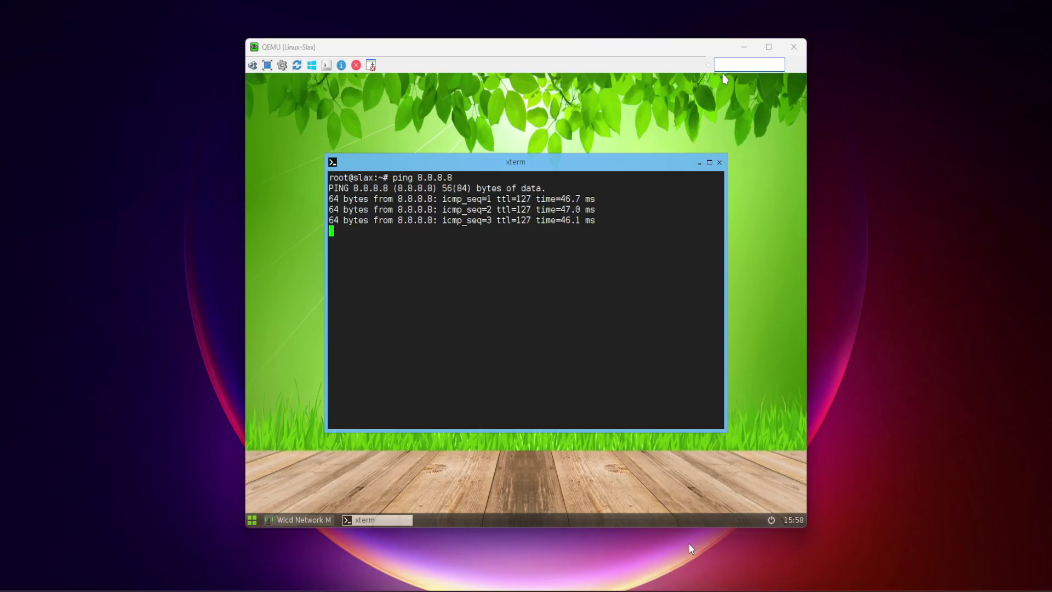
click(691, 541)
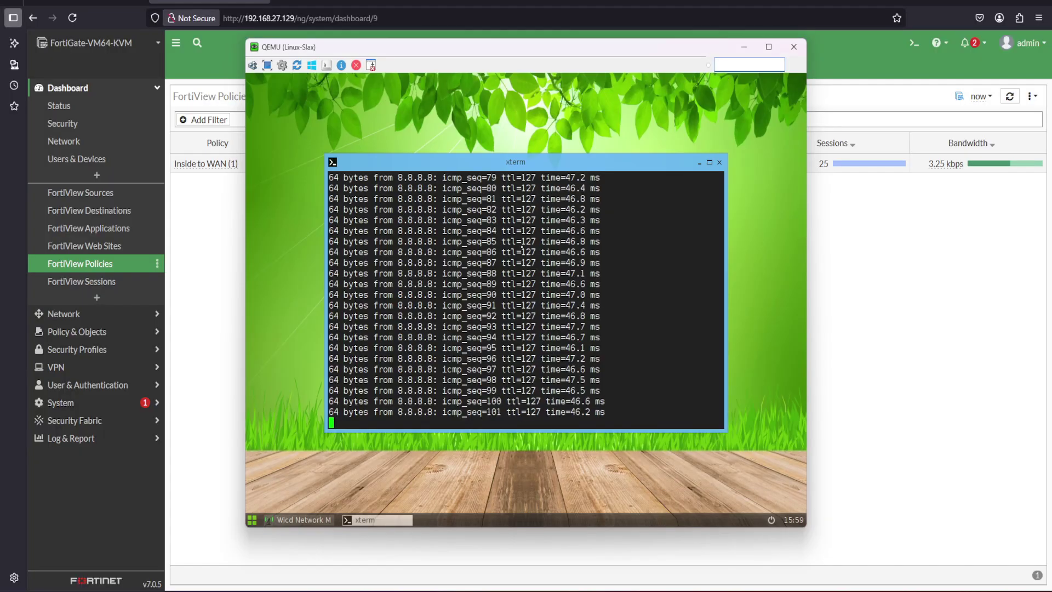
click(745, 47)
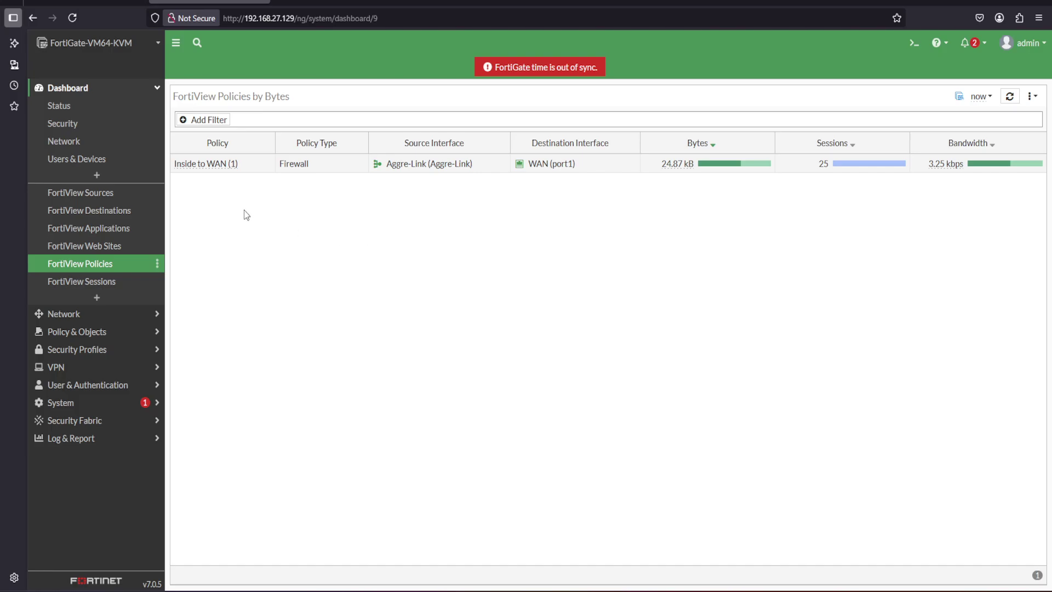
Check the Local and Forward Traffic logs for TEST-PC, then open FortiView Sources
click(70, 442)
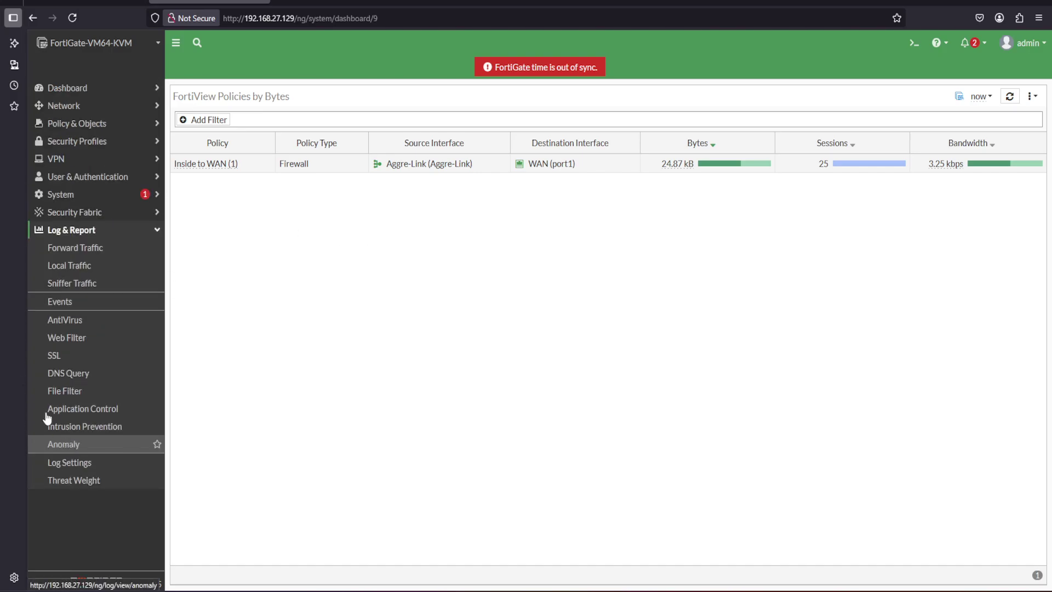
click(76, 269)
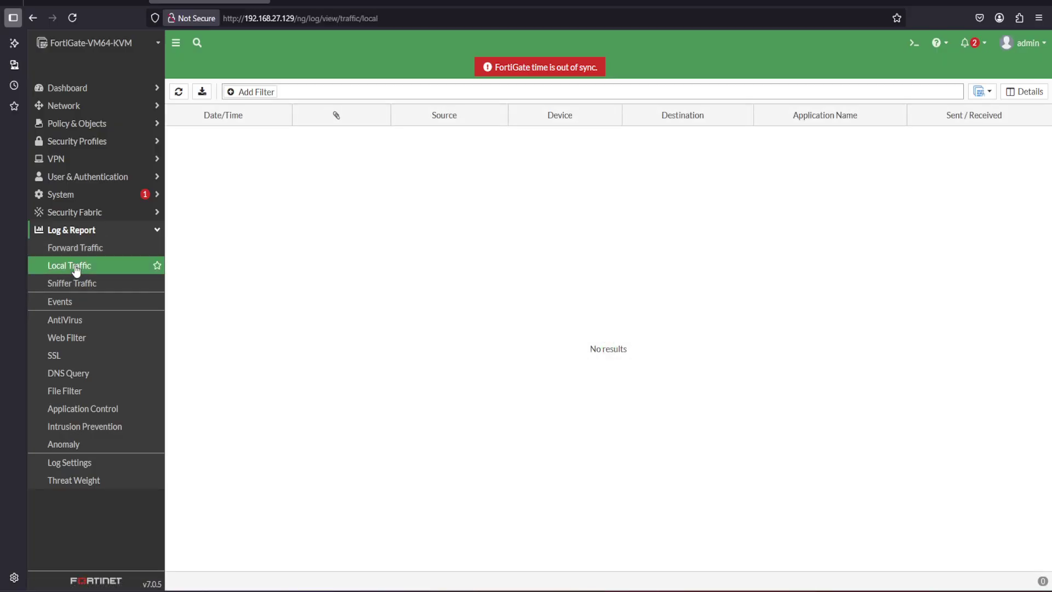
click(76, 248)
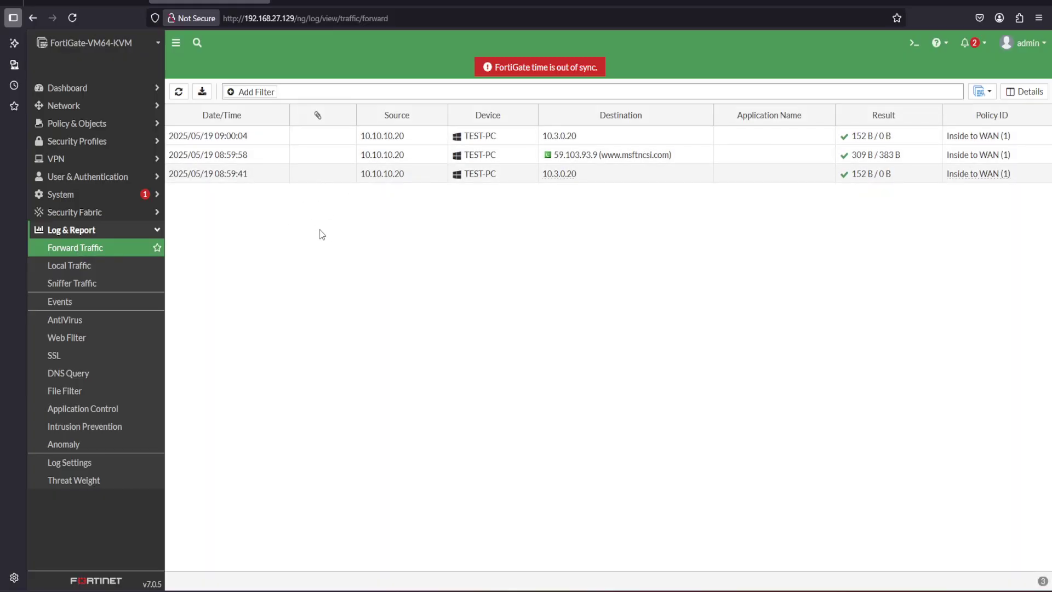
click(58, 88)
click(59, 193)
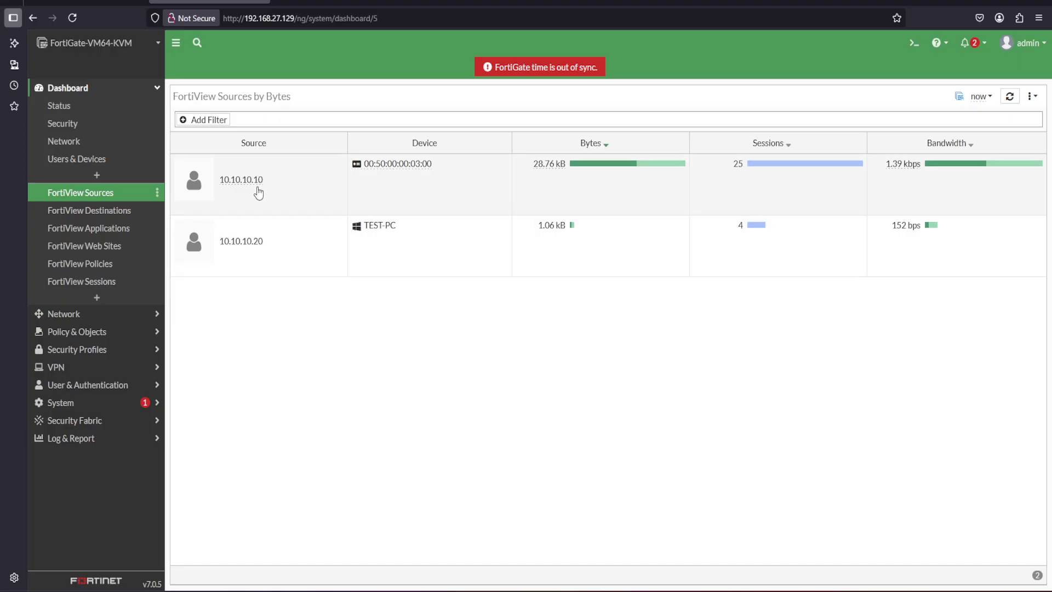
Inspect TEST-PC 10.10.10.20 on Aggre-Link, recheck Inside to WAN at 33.91 kB/31 sessions, then return to EVE-NG
click(267, 251)
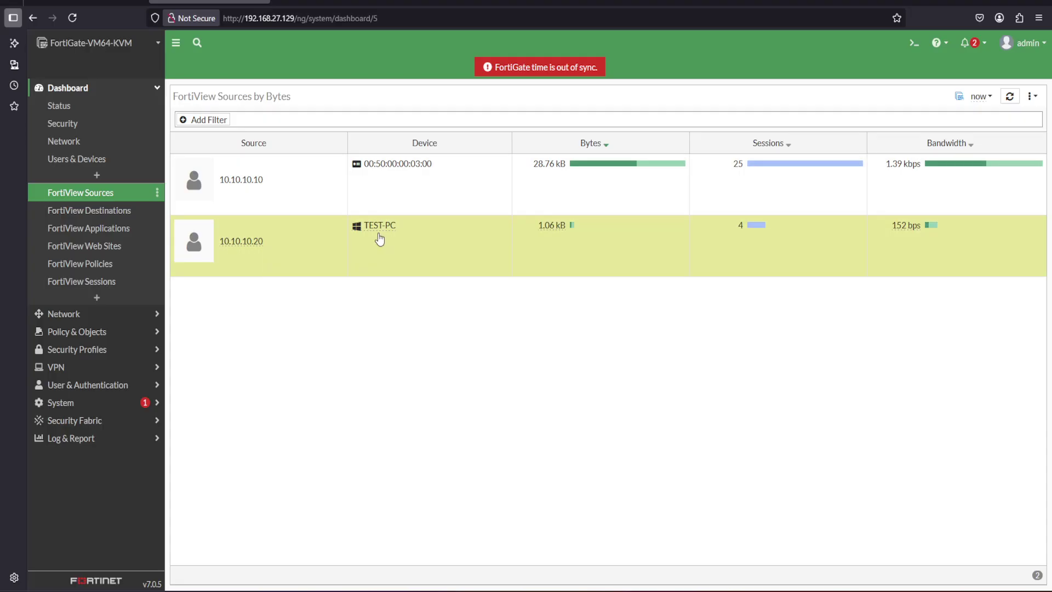
mouse_move(248, 247)
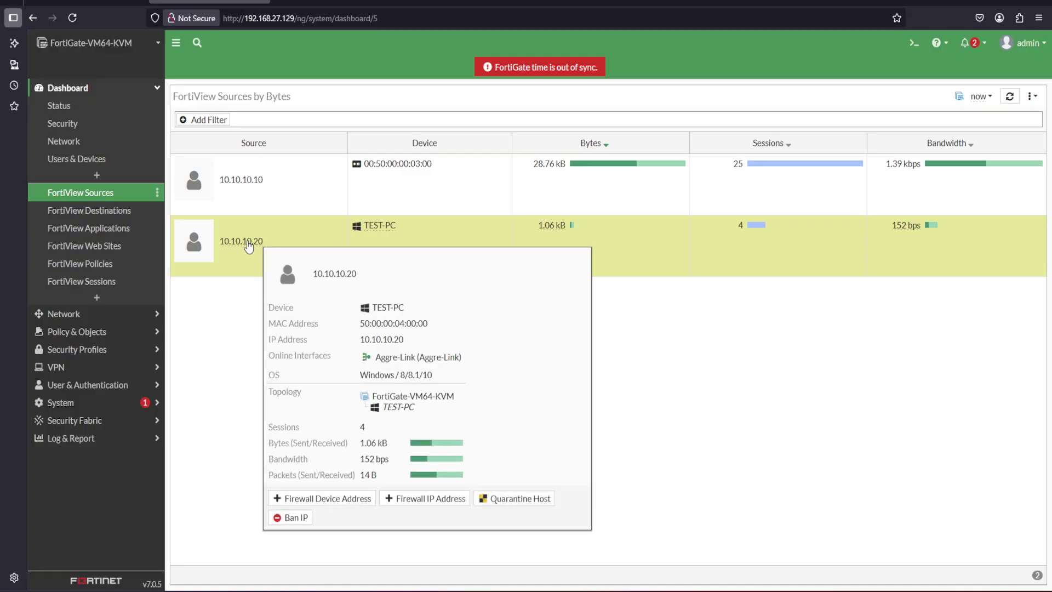
key(ctrl+2)
drag(463, 415, 500, 394)
key(Escape)
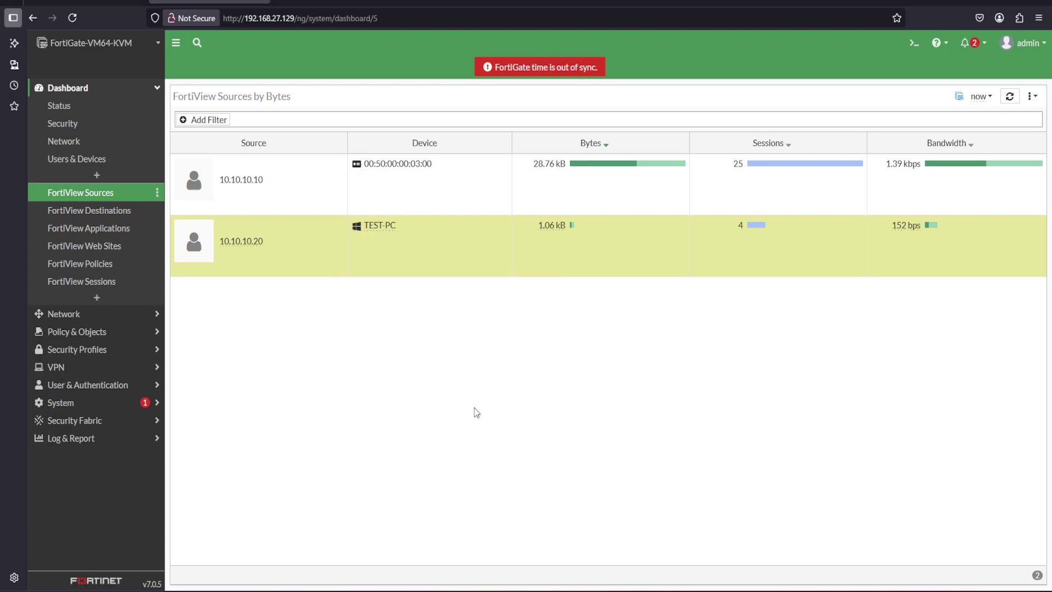
click(106, 265)
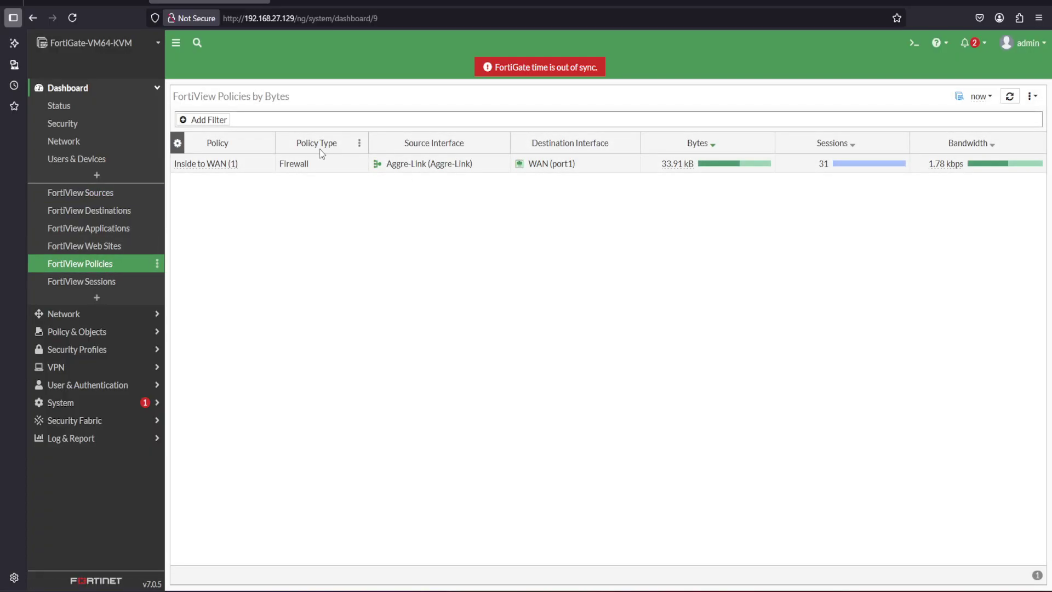
click(86, 2)
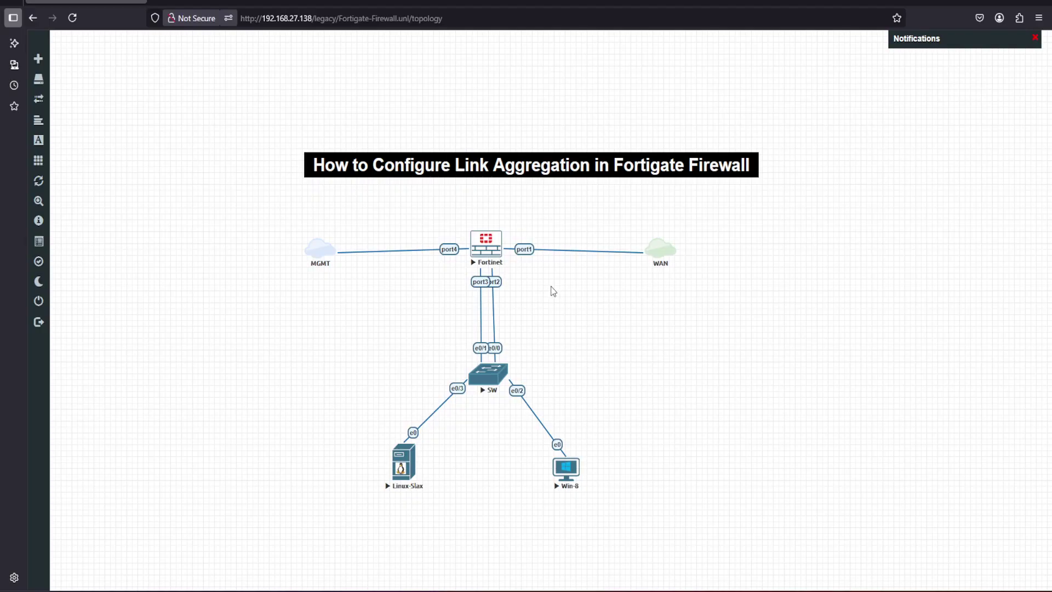
Start a Wireshark capture on switch port e0/0 and apply the icmp display filter
right_click(491, 376)
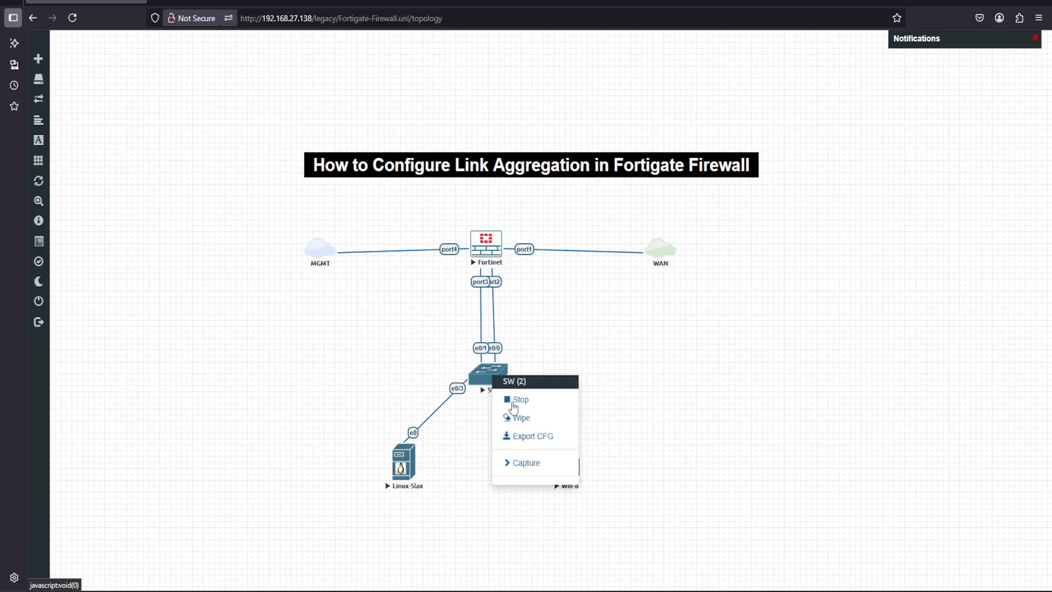
click(521, 463)
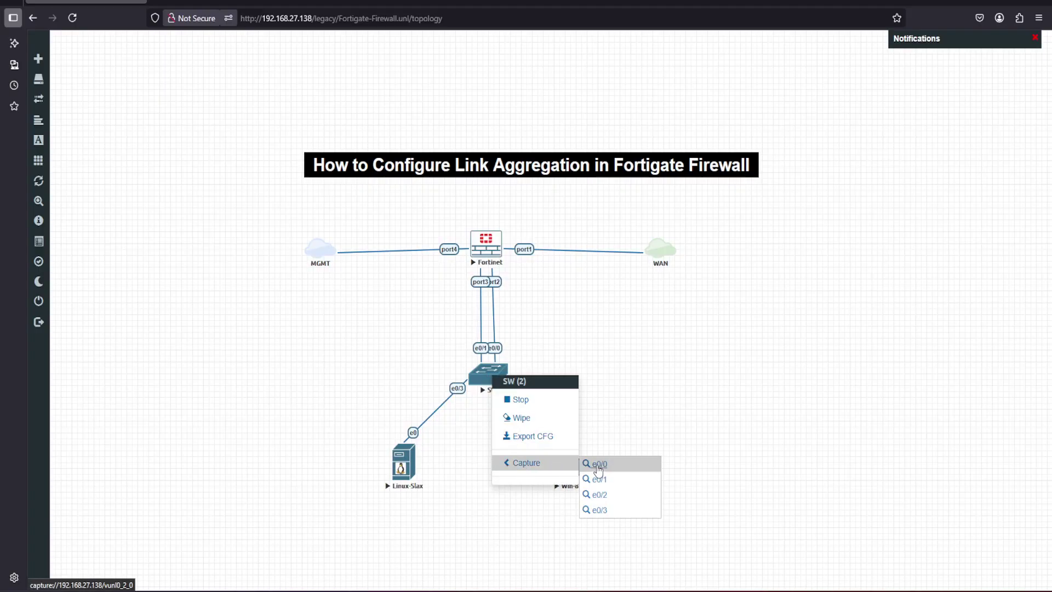
click(599, 465)
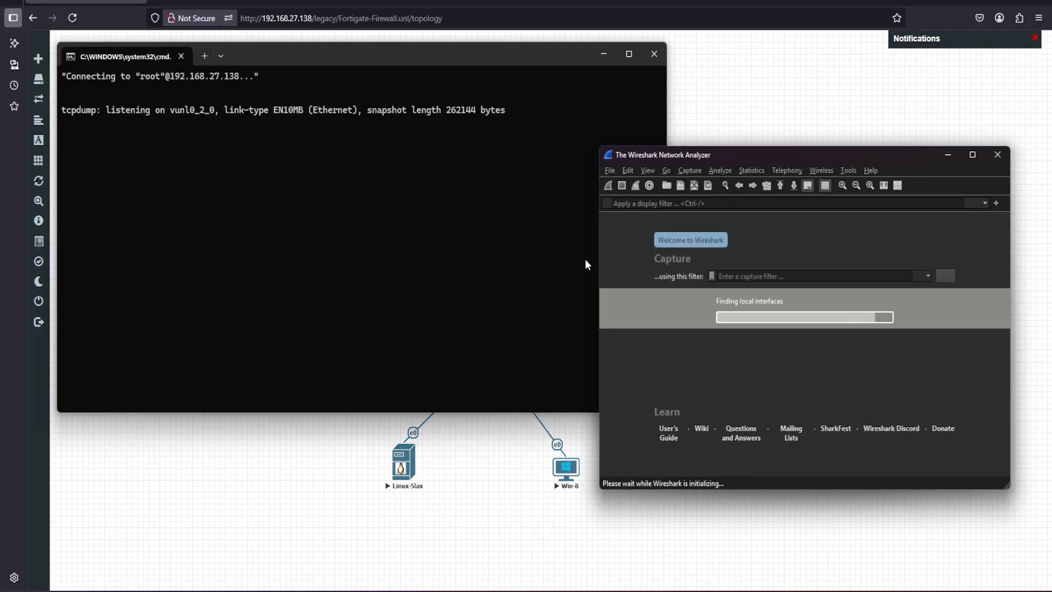
click(641, 205)
text(icmp)
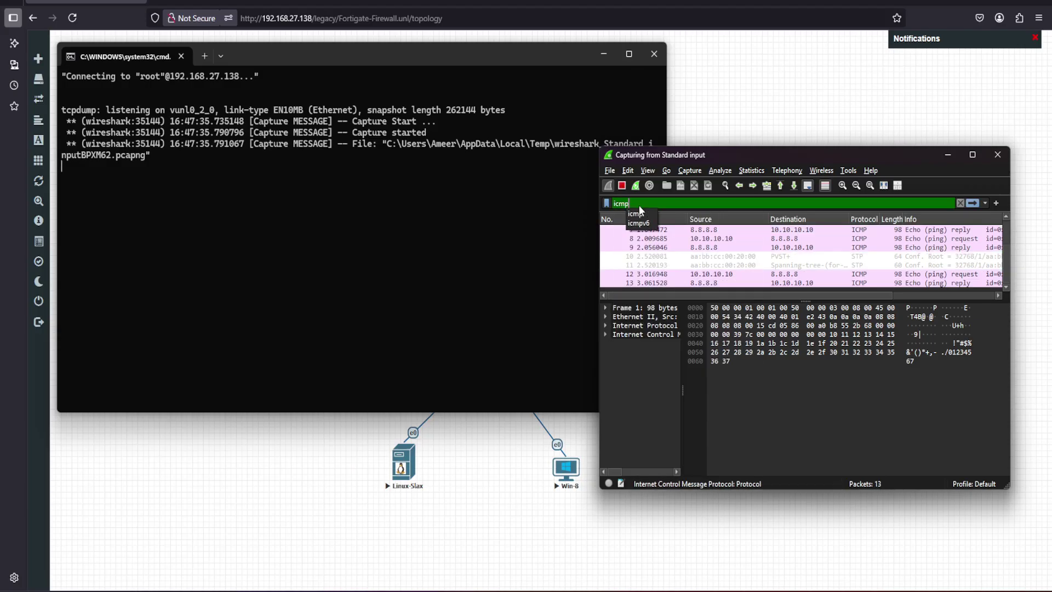
key(Return)
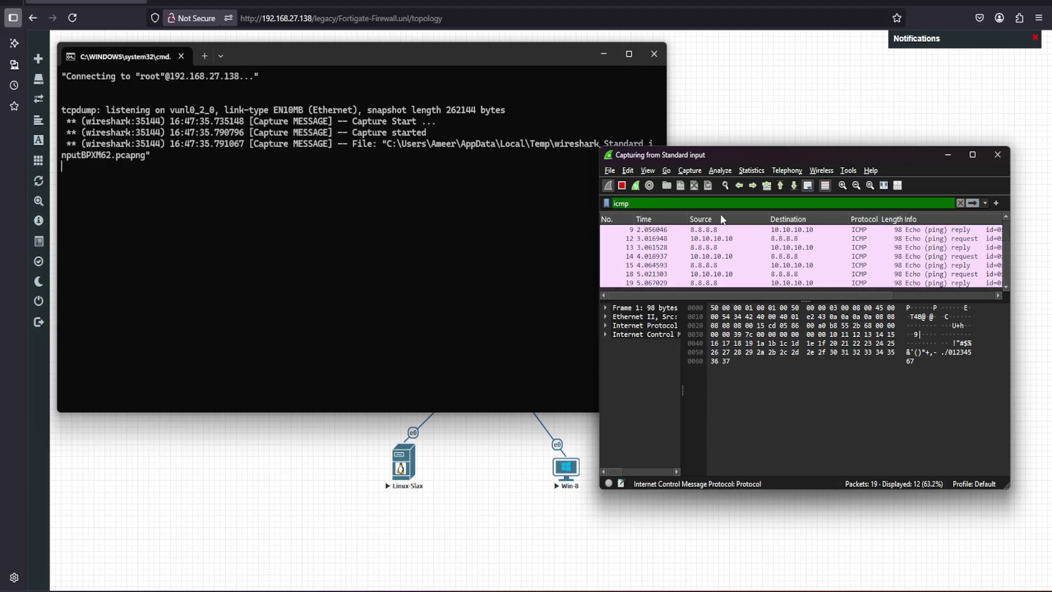
click(606, 53)
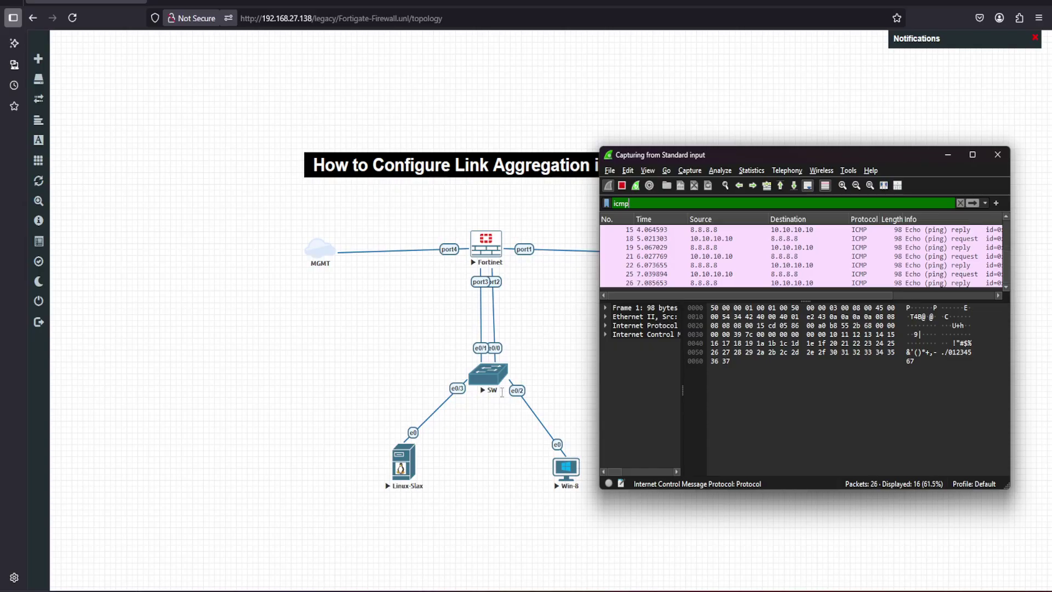
Start a second capture on switch port e0/1 and arrange both Wireshark windows side by side
right_click(491, 377)
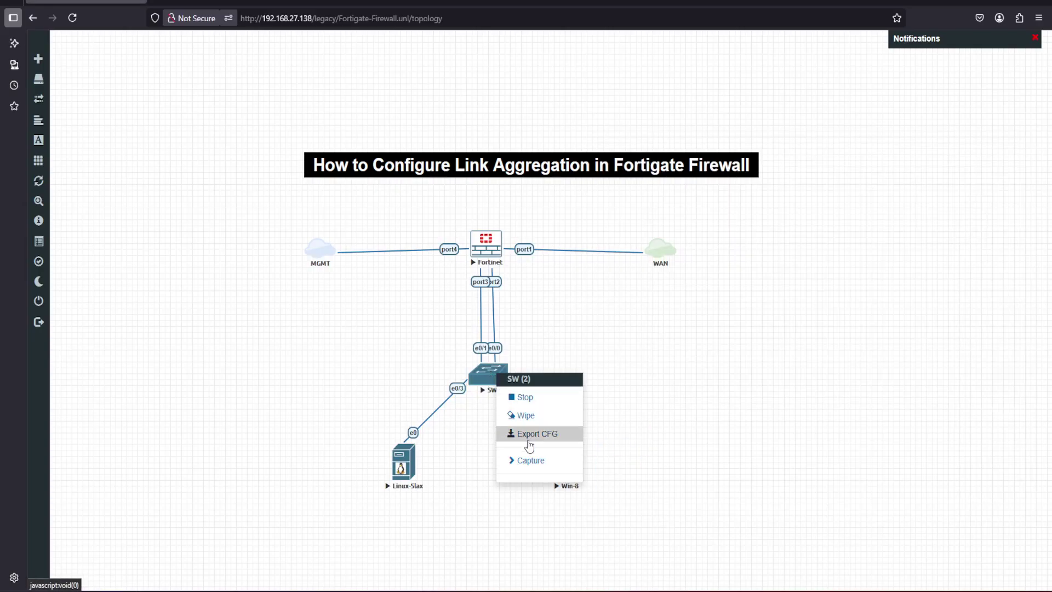
click(514, 461)
click(599, 481)
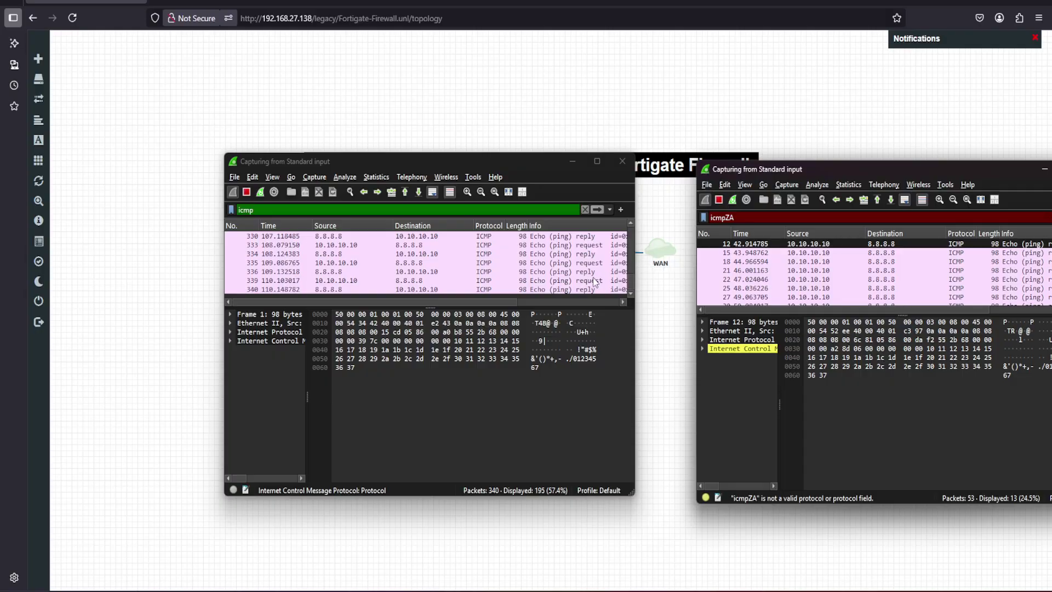
drag(521, 162, 405, 389)
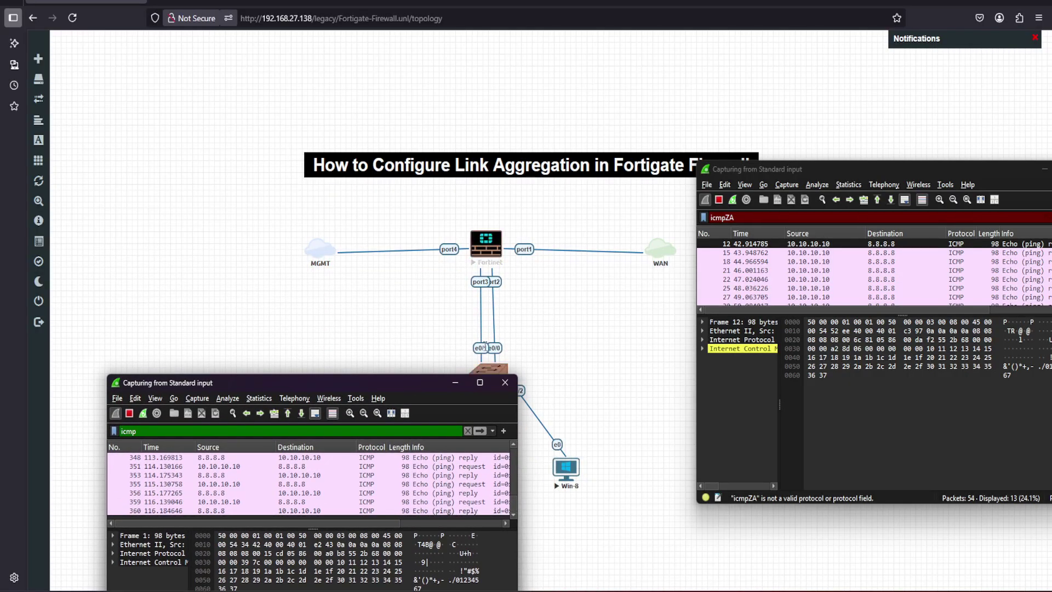
drag(773, 171, 715, 350)
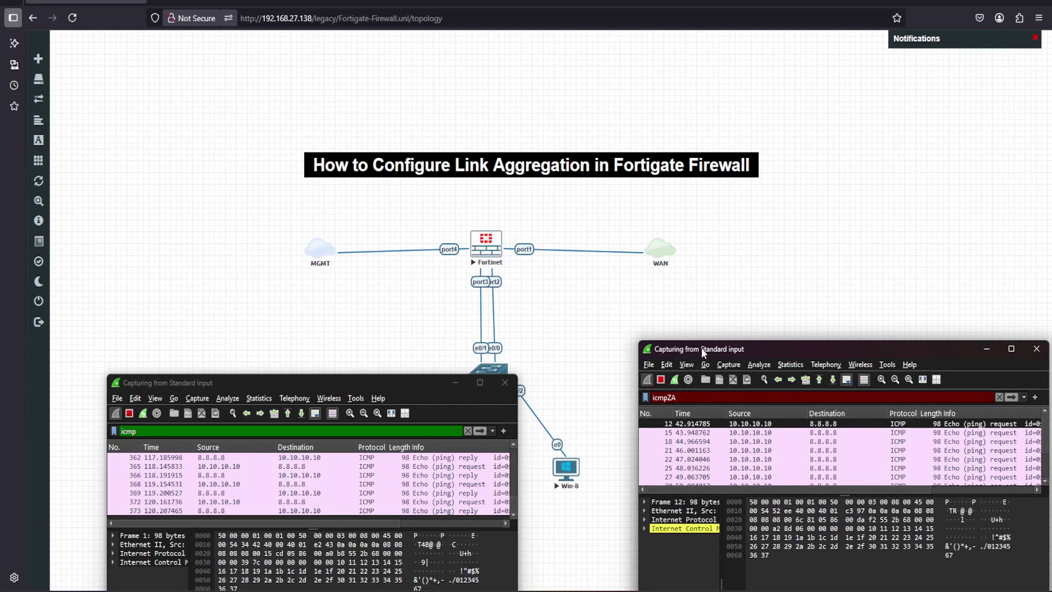
drag(704, 352, 649, 379)
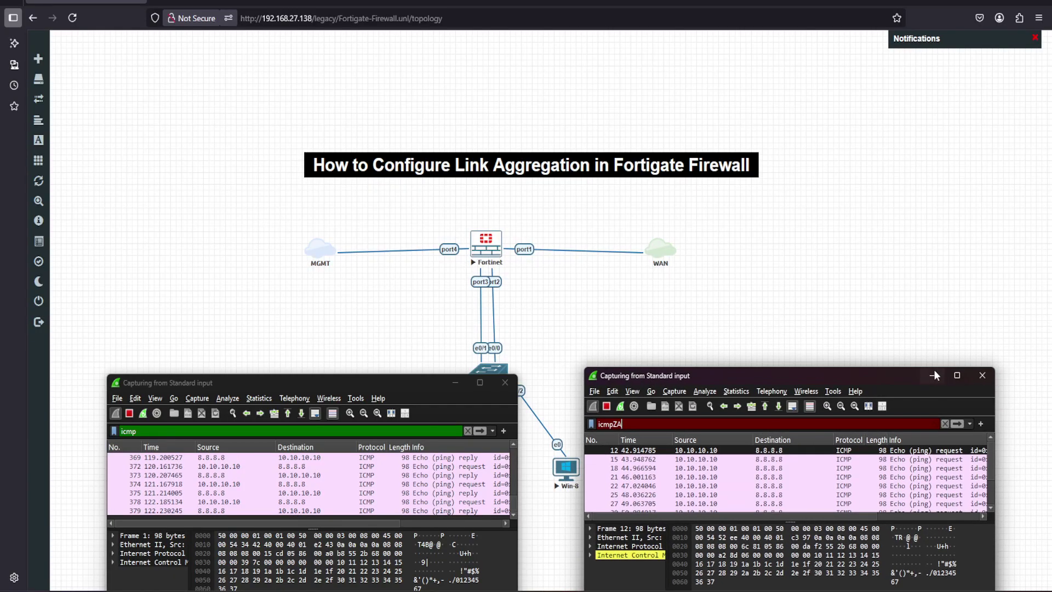
Close the e0/1 and e0/0 captures, quitting without saving the packets
click(982, 376)
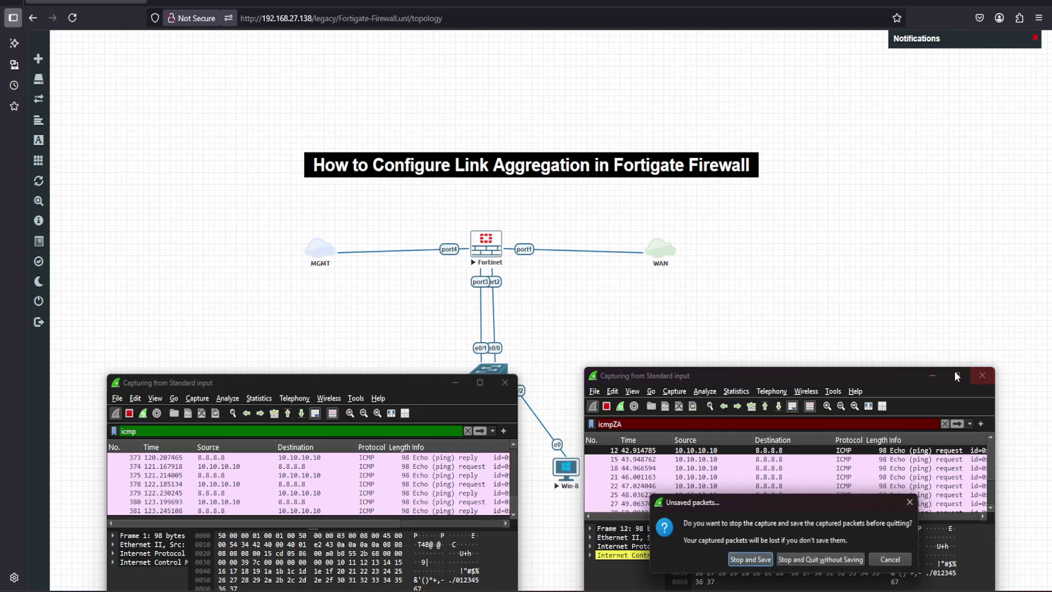
click(824, 560)
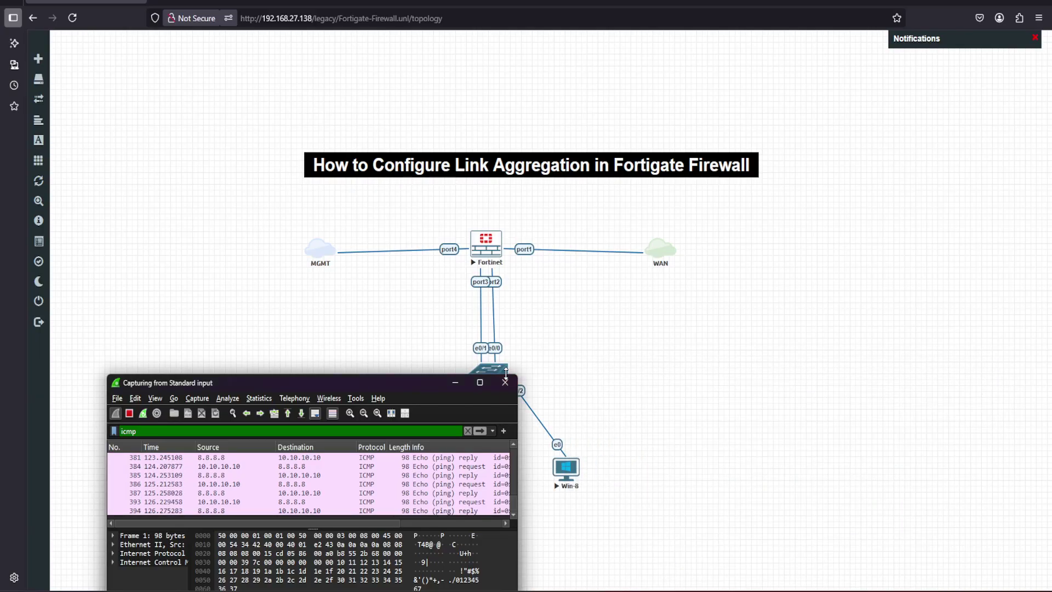
click(505, 381)
click(329, 570)
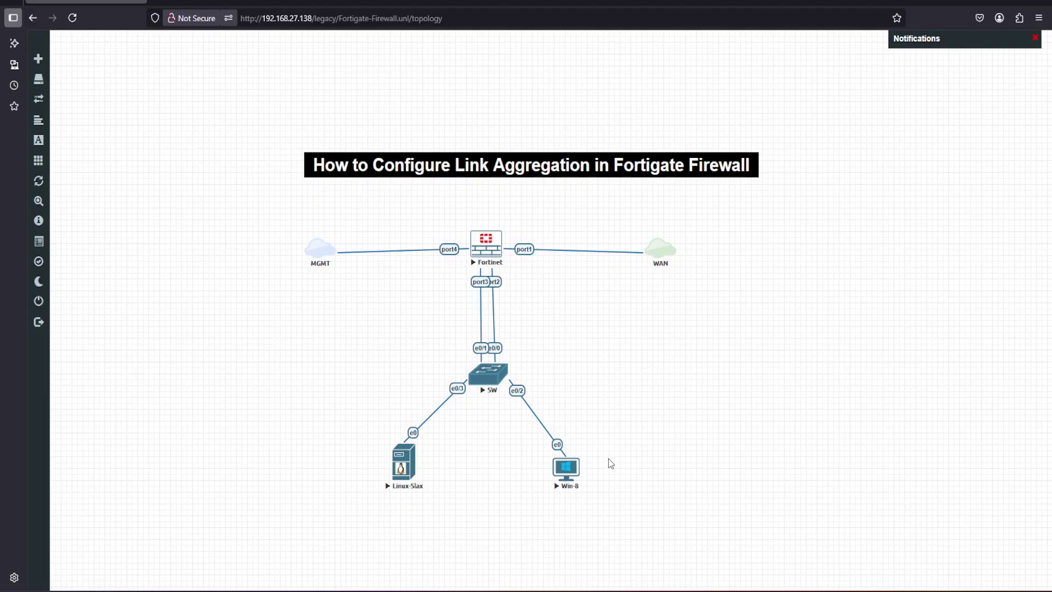
Close the Fortinet console session and reopen the SW switch console window
mouse_move(707, 590)
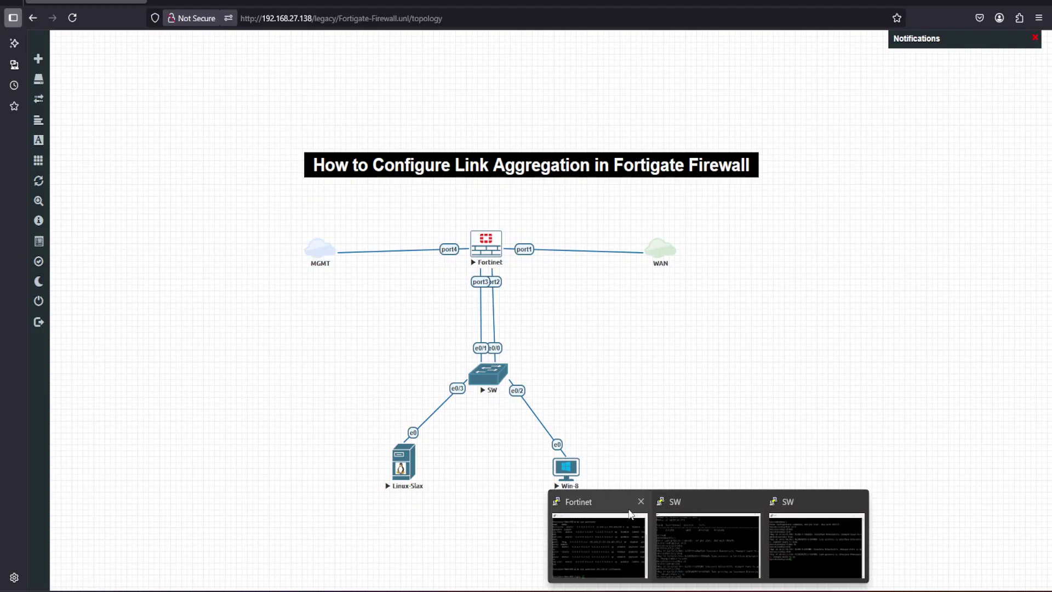
click(608, 539)
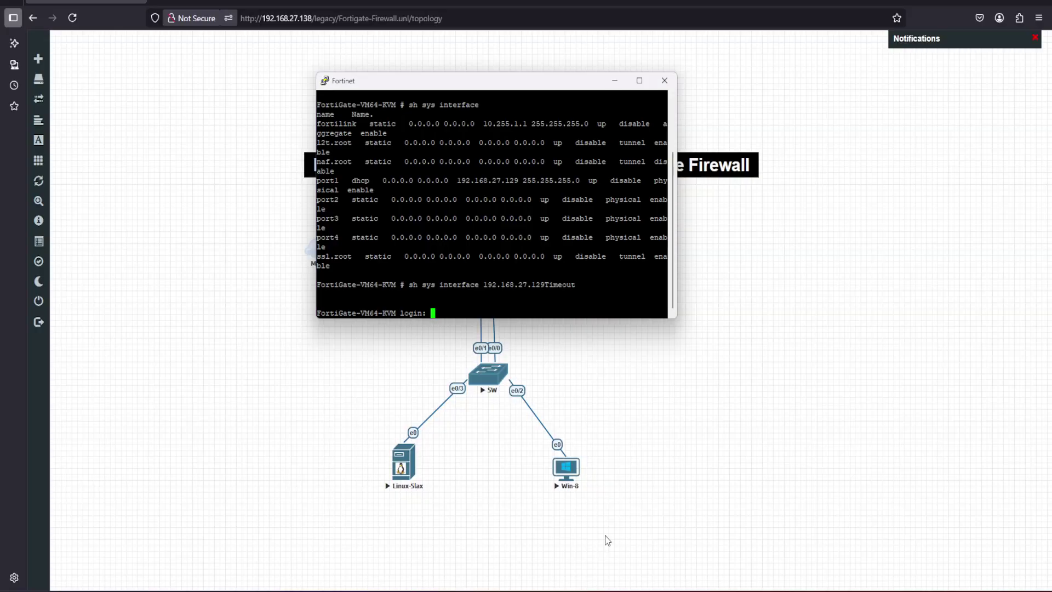
click(665, 81)
click(552, 341)
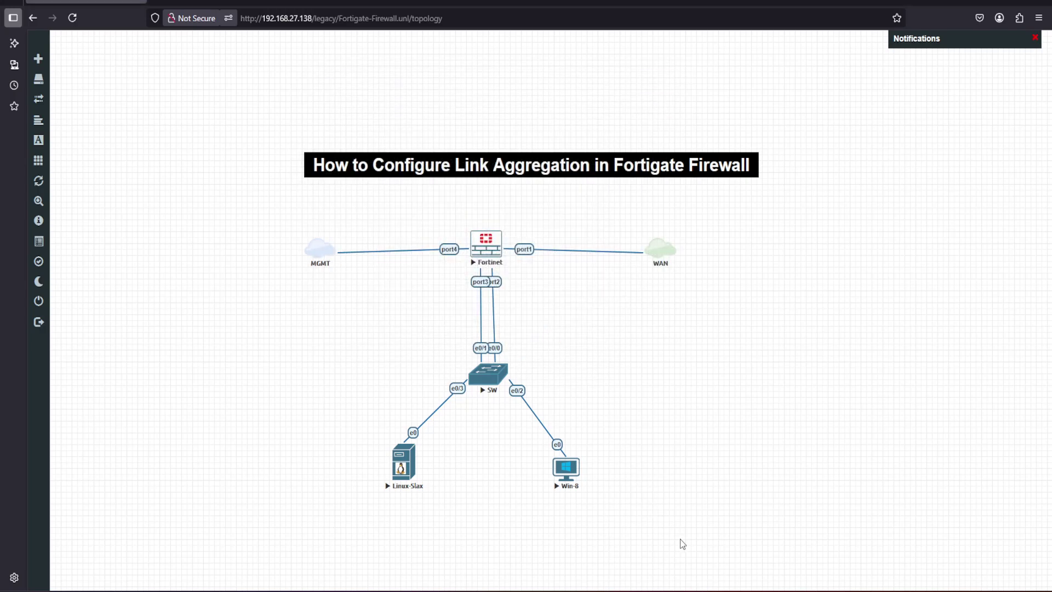
click(659, 555)
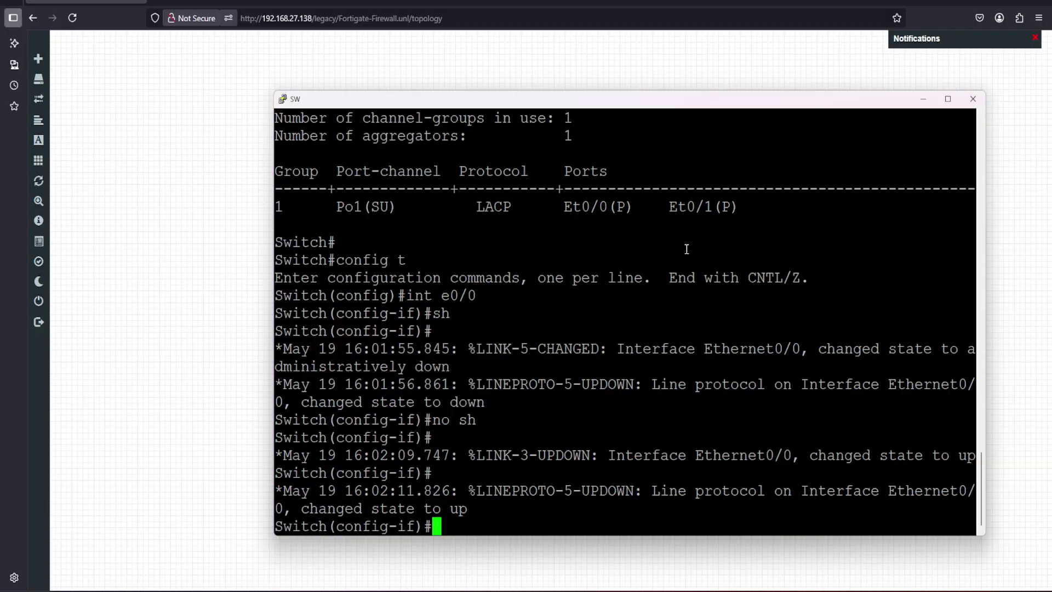
click(973, 99)
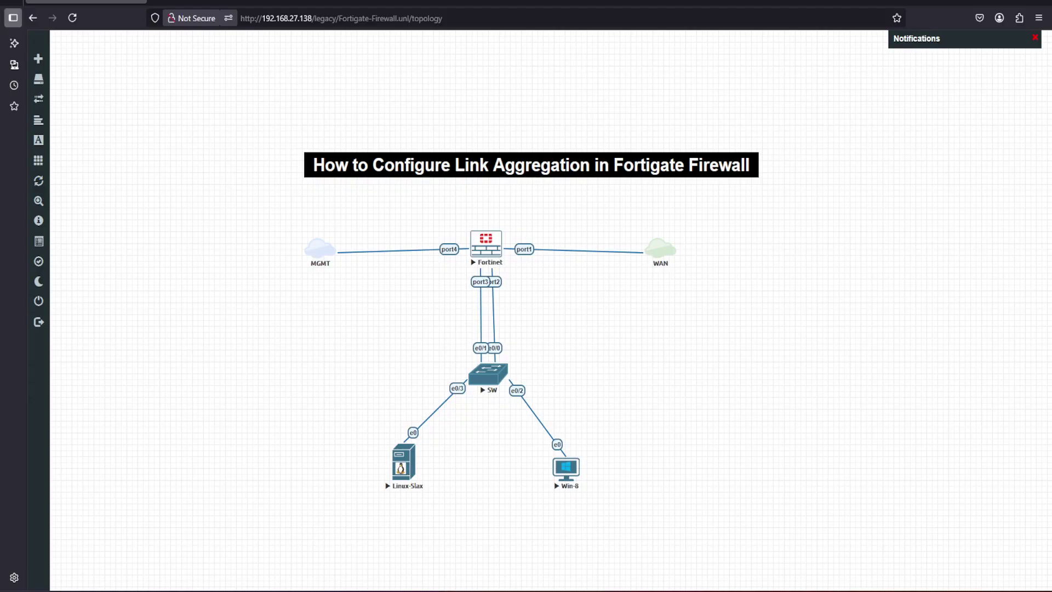
mouse_move(708, 590)
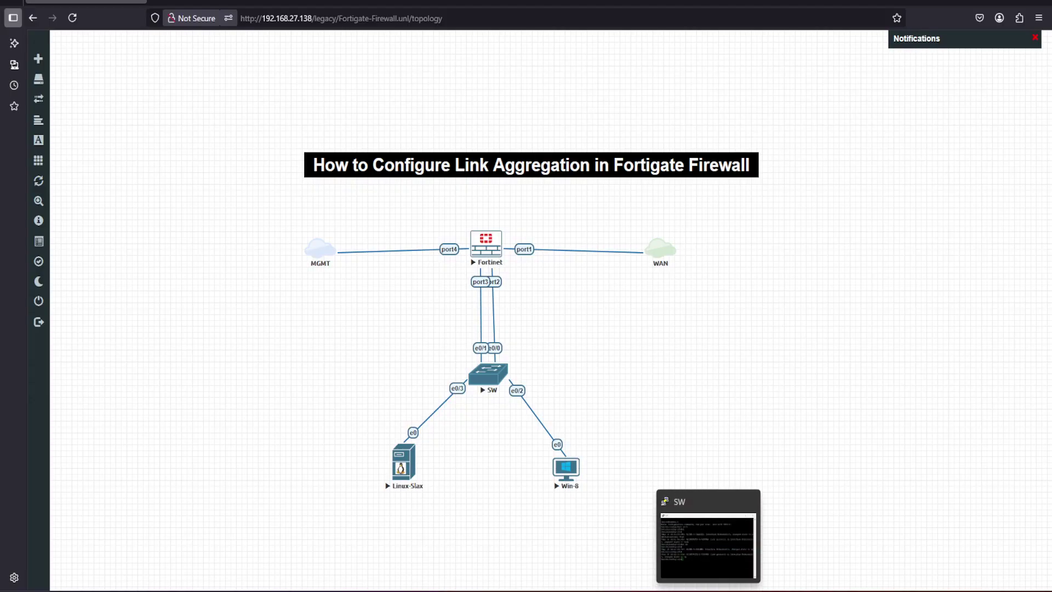
click(680, 516)
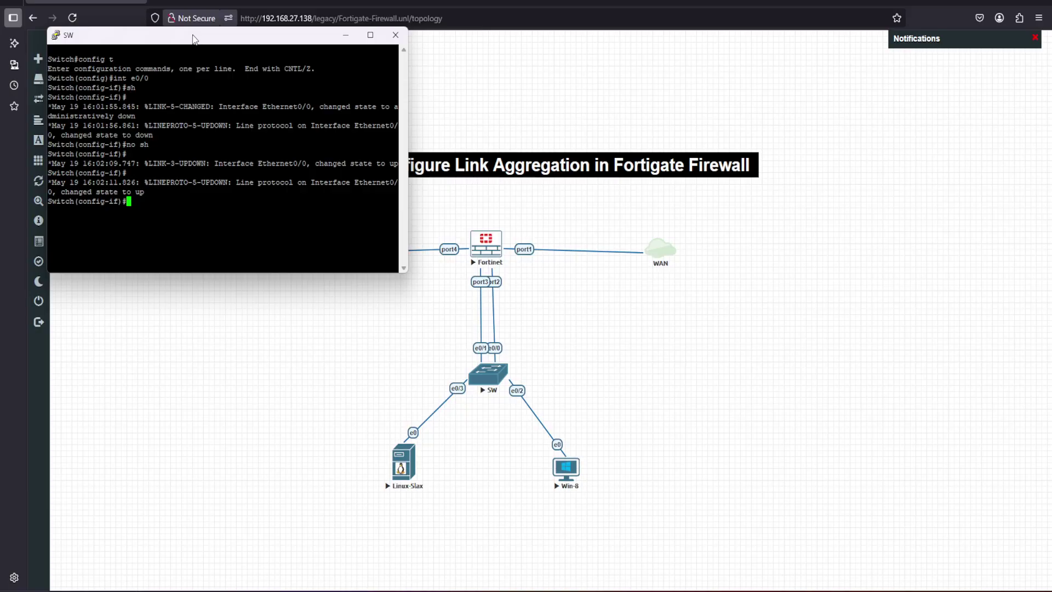
Change the switch console's font to Courier New 20-point in PuTTY's Window > Appearance settings
right_click(193, 38)
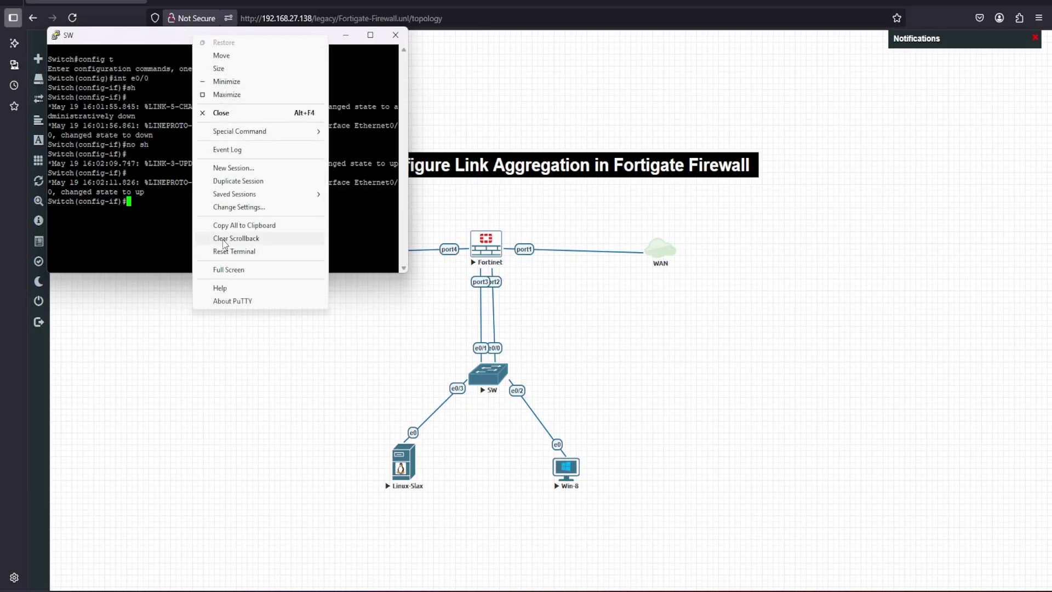
click(242, 208)
click(446, 270)
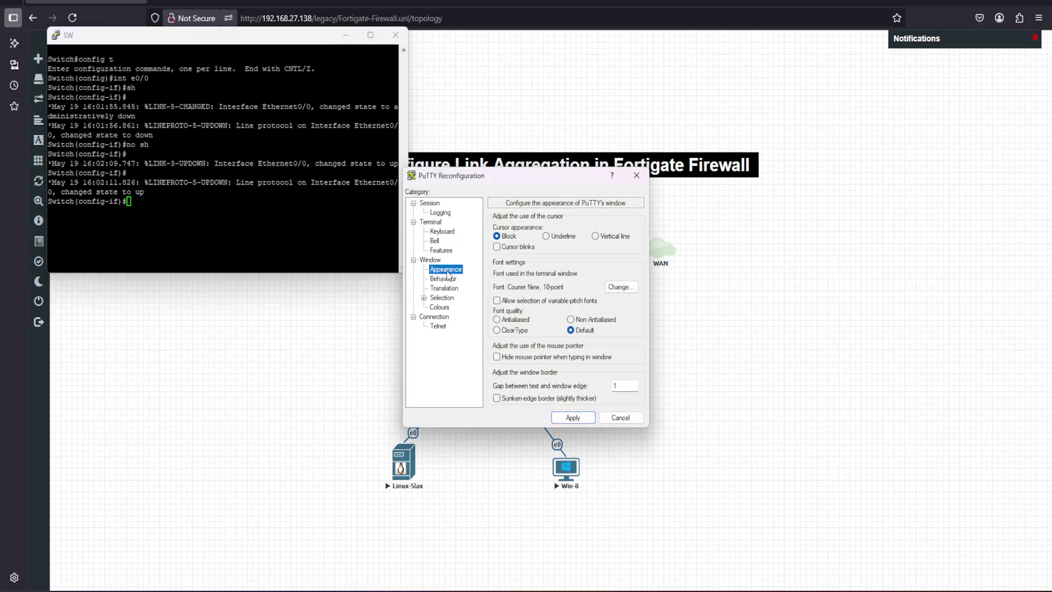
click(621, 287)
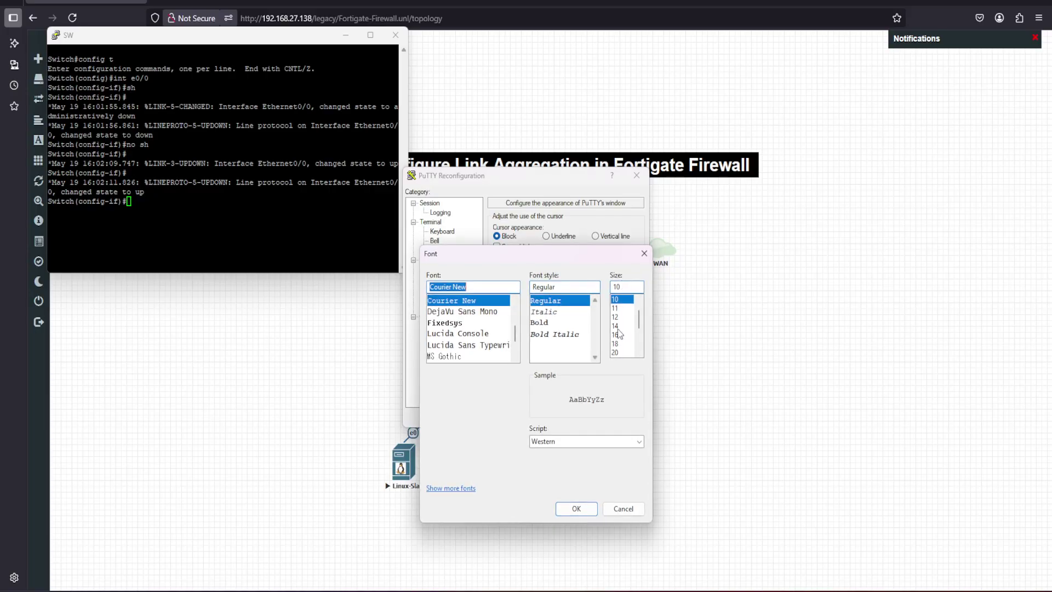
click(618, 353)
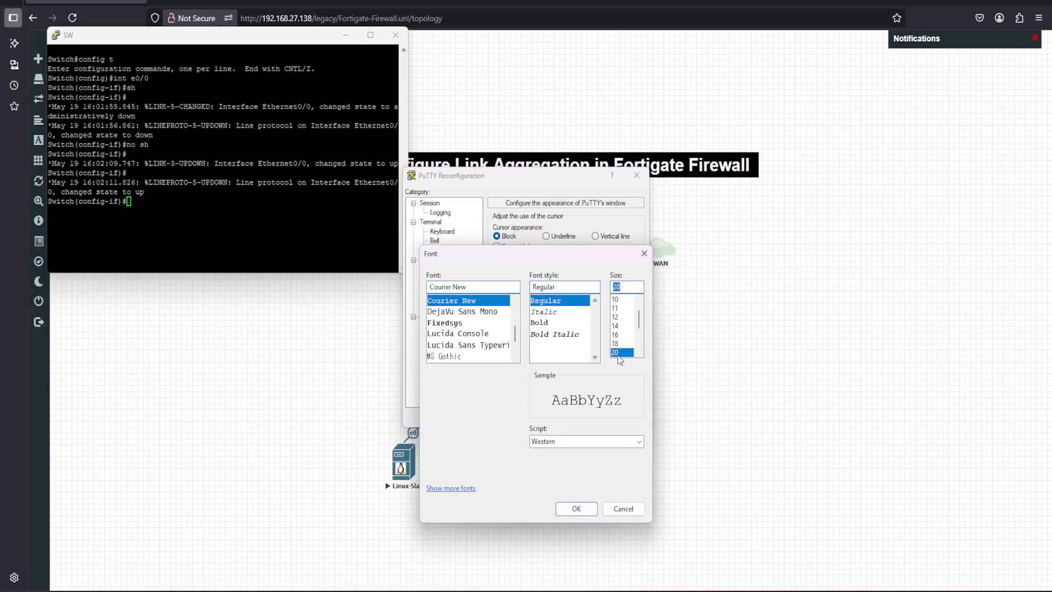
click(577, 509)
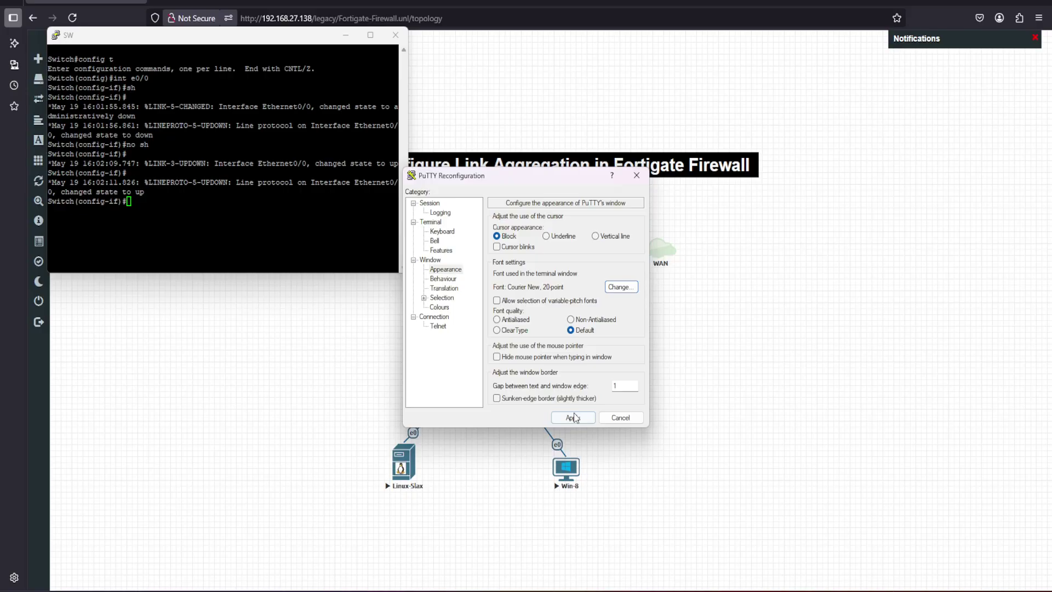
click(573, 418)
Exit configuration mode with end and run 'show etherchannel summary' on the switch
text(end)
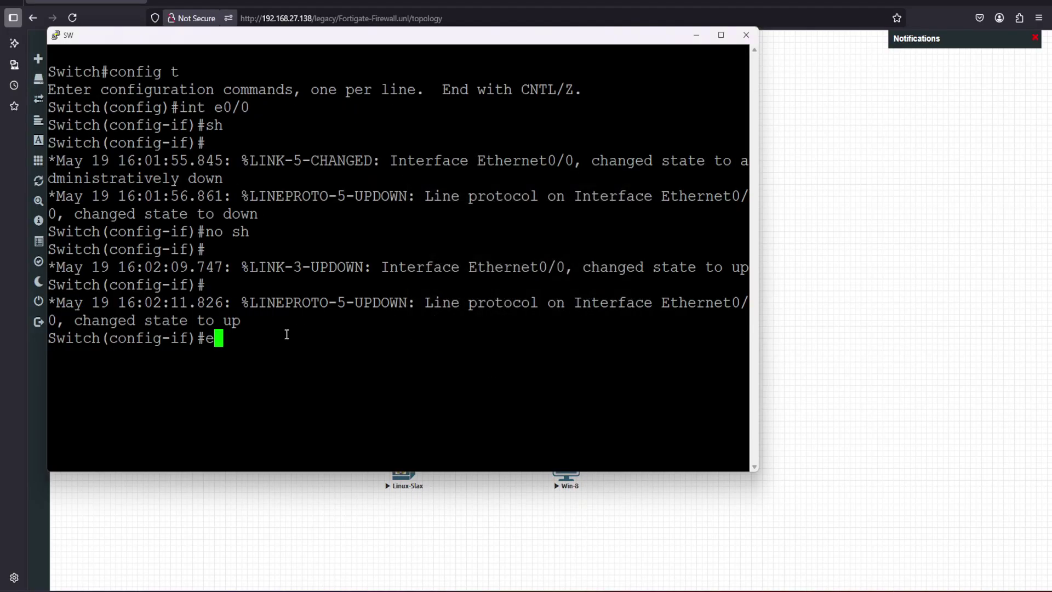
key(Return)
key(Return)
key(Return)
key(Return)
key(Return)
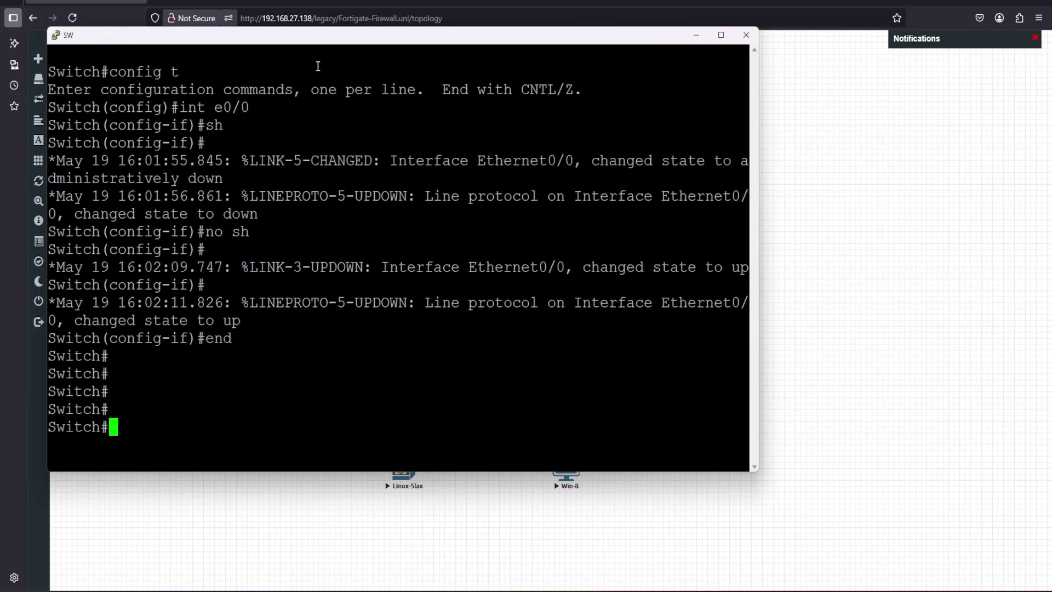
drag(318, 35, 463, 26)
text(sh eh)
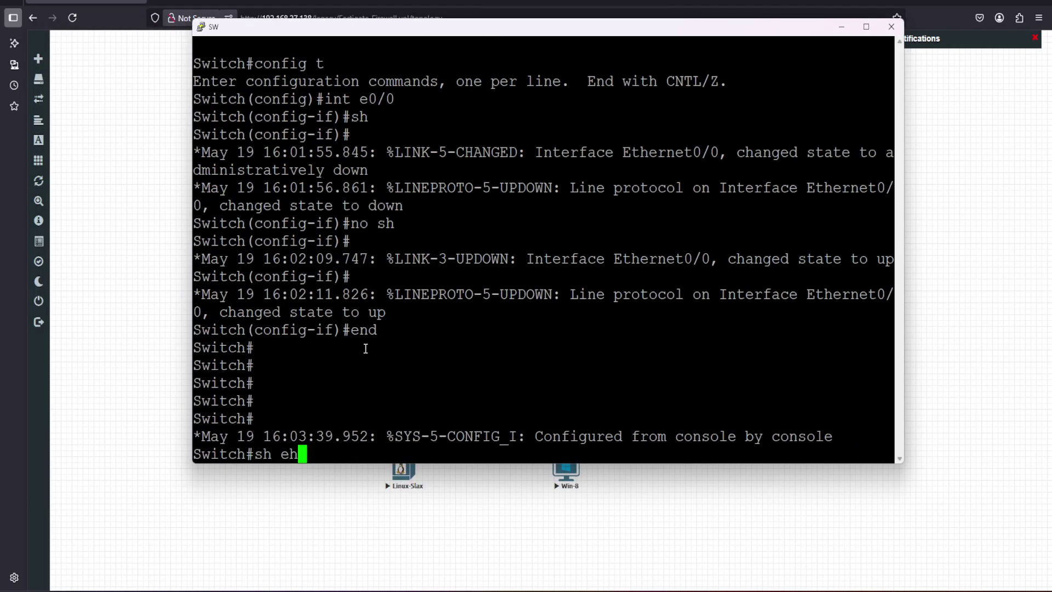
key(BackSpace)
text(therch)
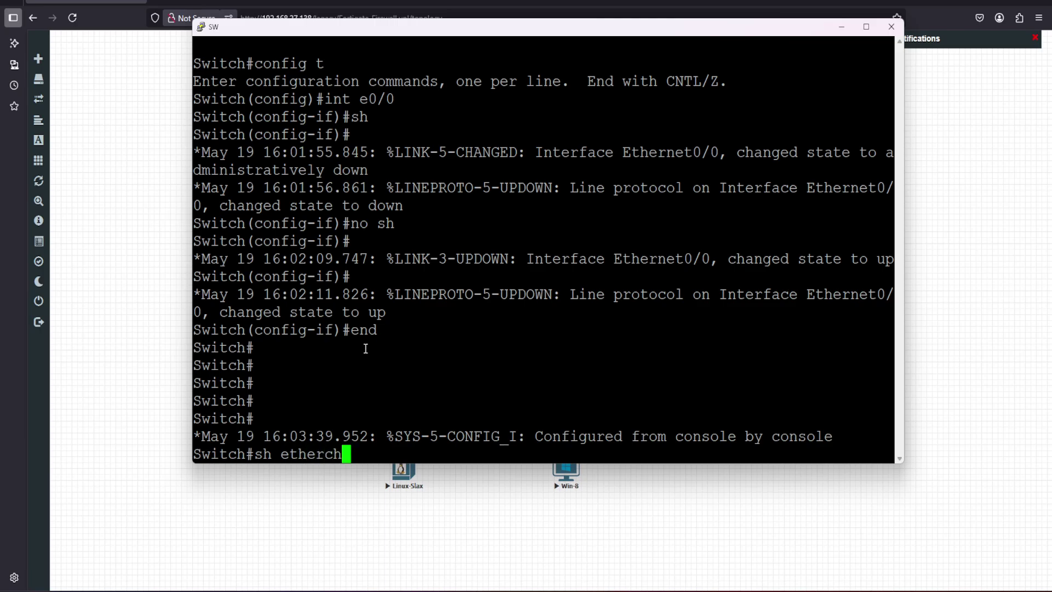
key(Tab)
text(su)
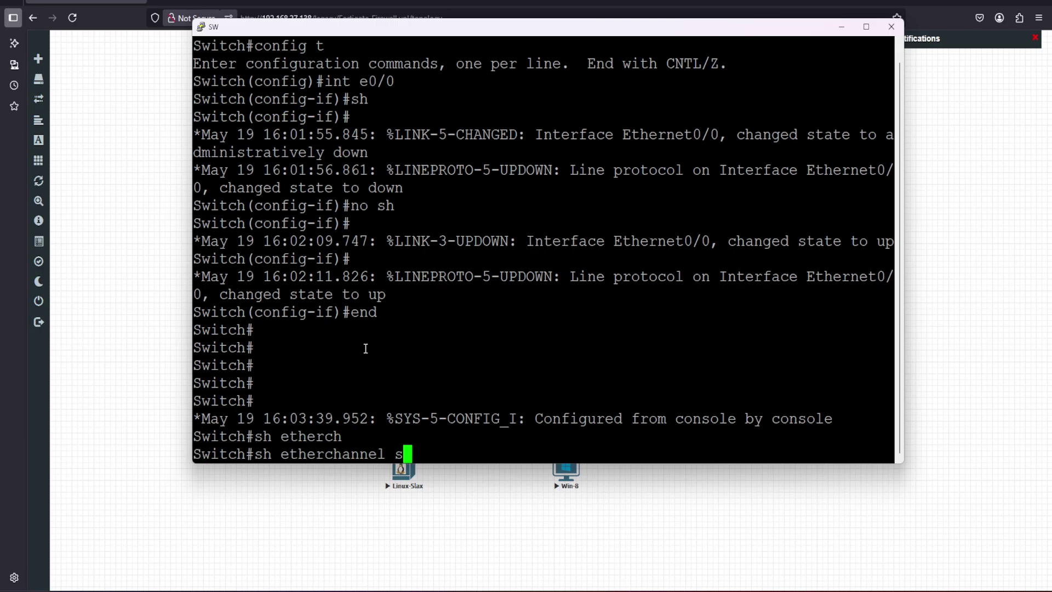
key(Tab)
key(Return)
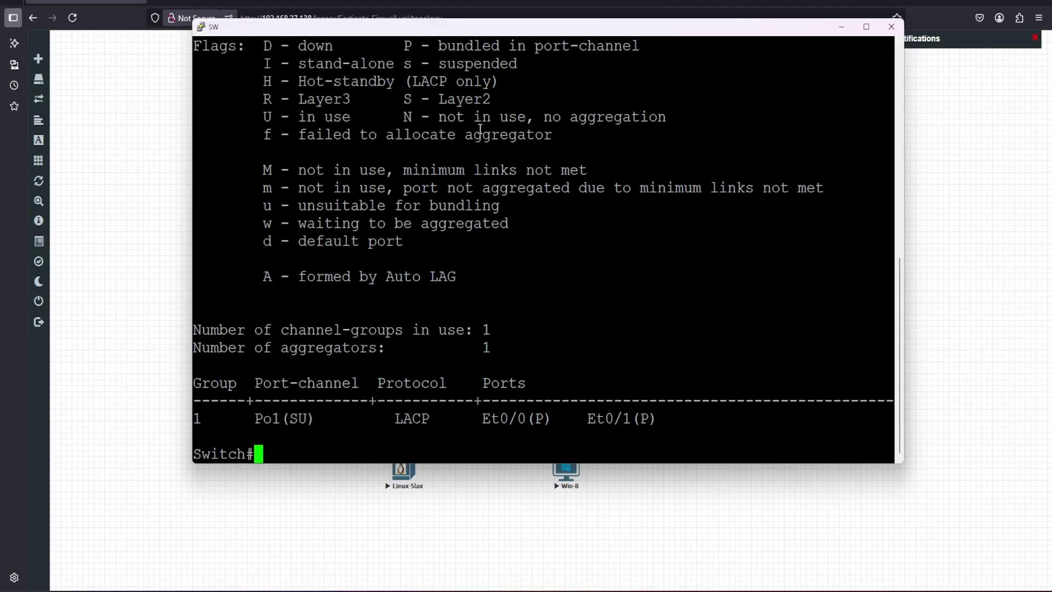
Mark the bundled-in-port-channel flag for Et0/0 and Et0/1 in the summary output
drag(425, 28, 836, 118)
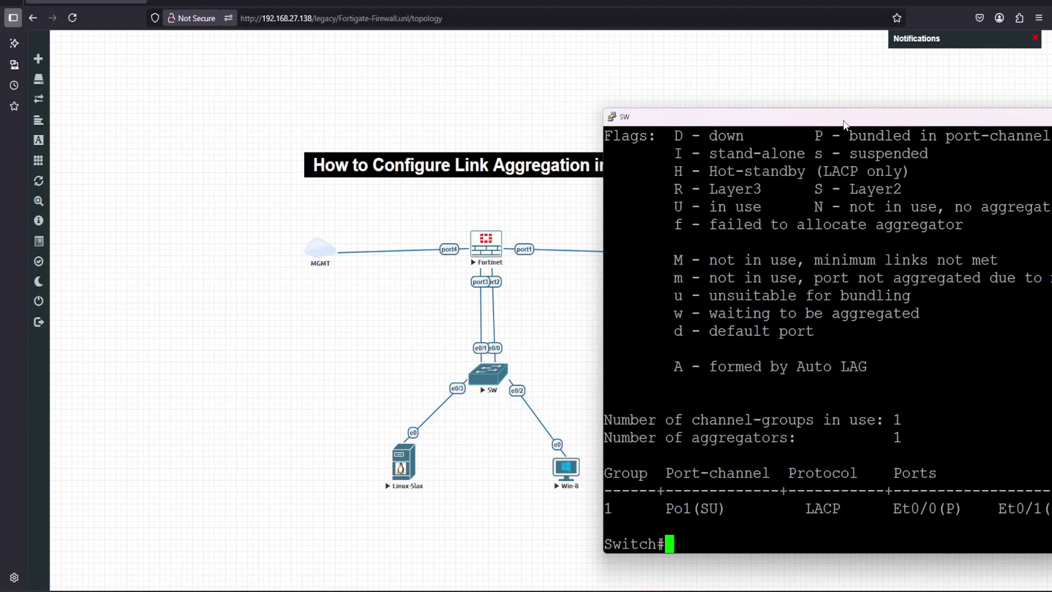
mouse_move(844, 117)
mouse_down()
mouse_move(766, 115)
mouse_move(761, 146)
mouse_move(954, 153)
mouse_up()
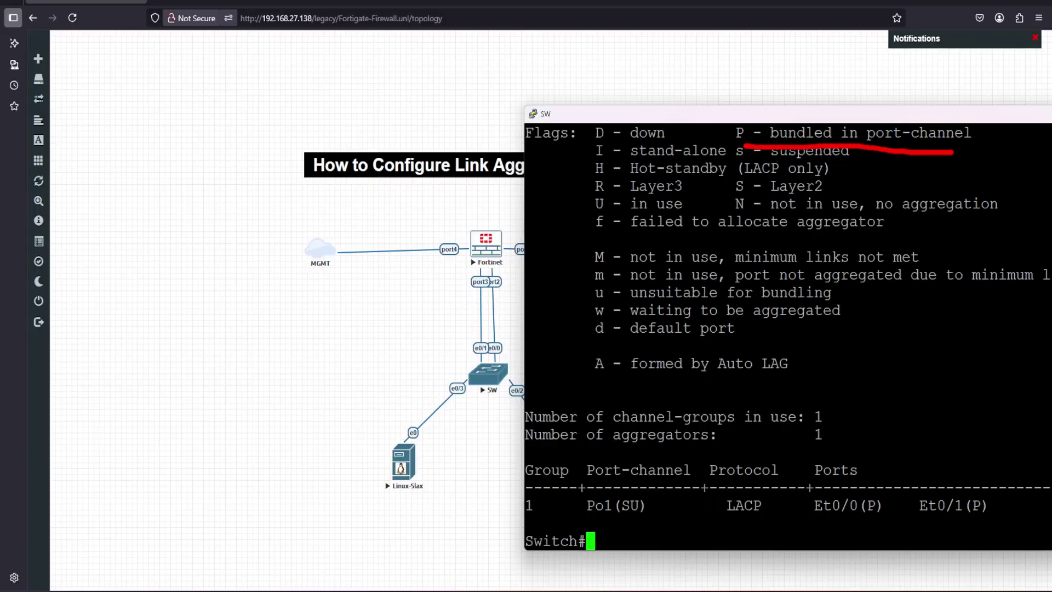
drag(870, 479, 901, 454)
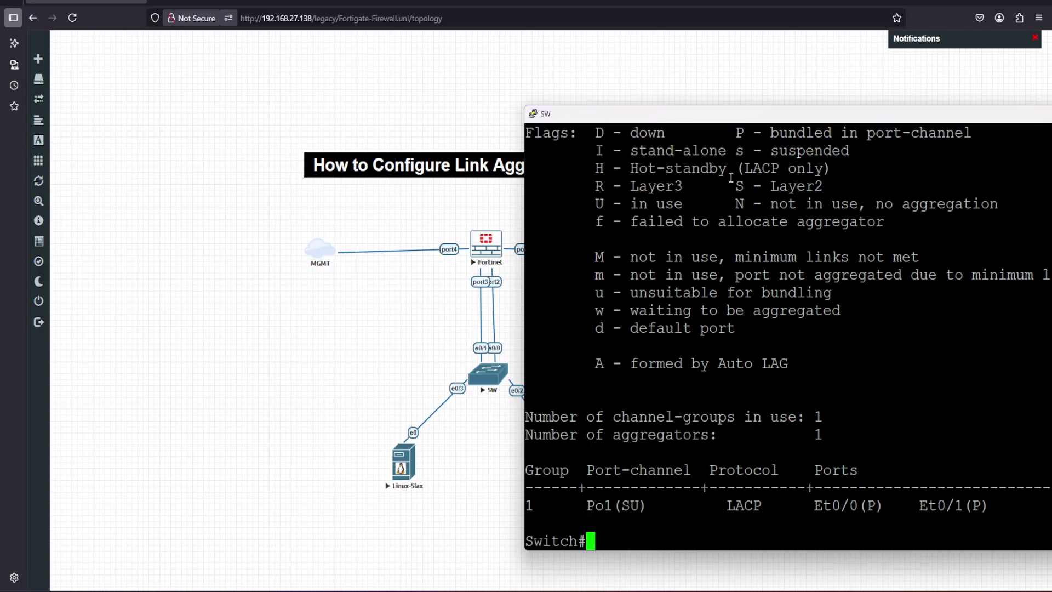
key(ctrl+Tab)
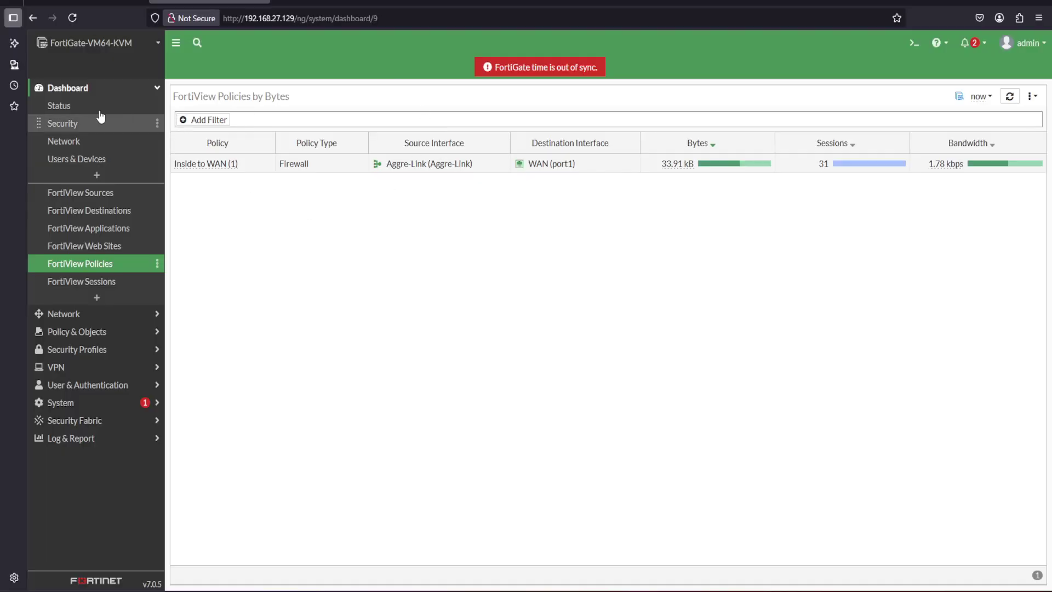
Edit Aggre-Link under Network > Interfaces to drop LAN-1 (port2), then return to the switch console
click(157, 90)
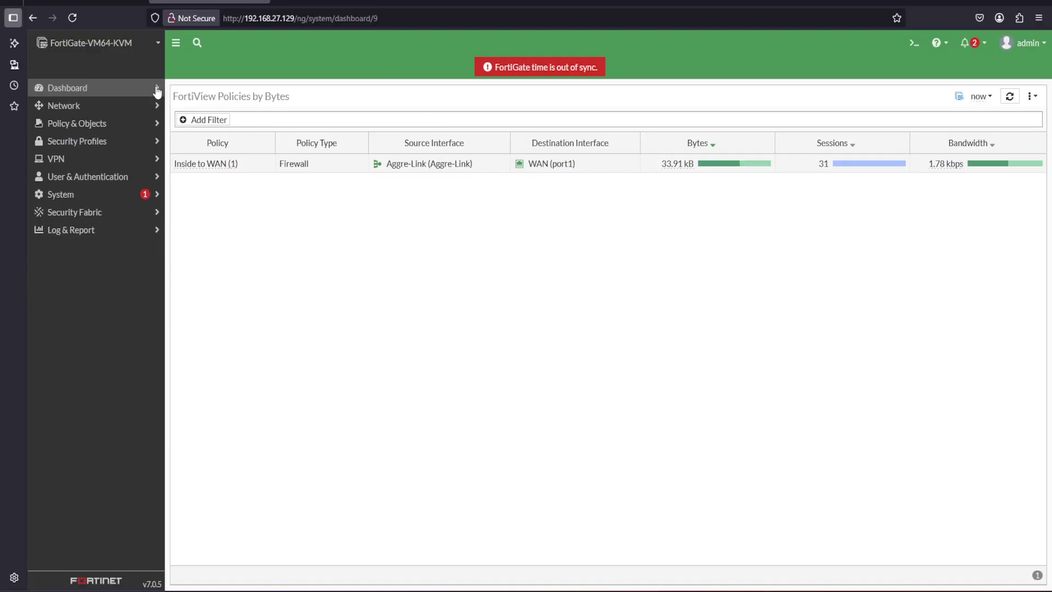
click(63, 106)
click(79, 124)
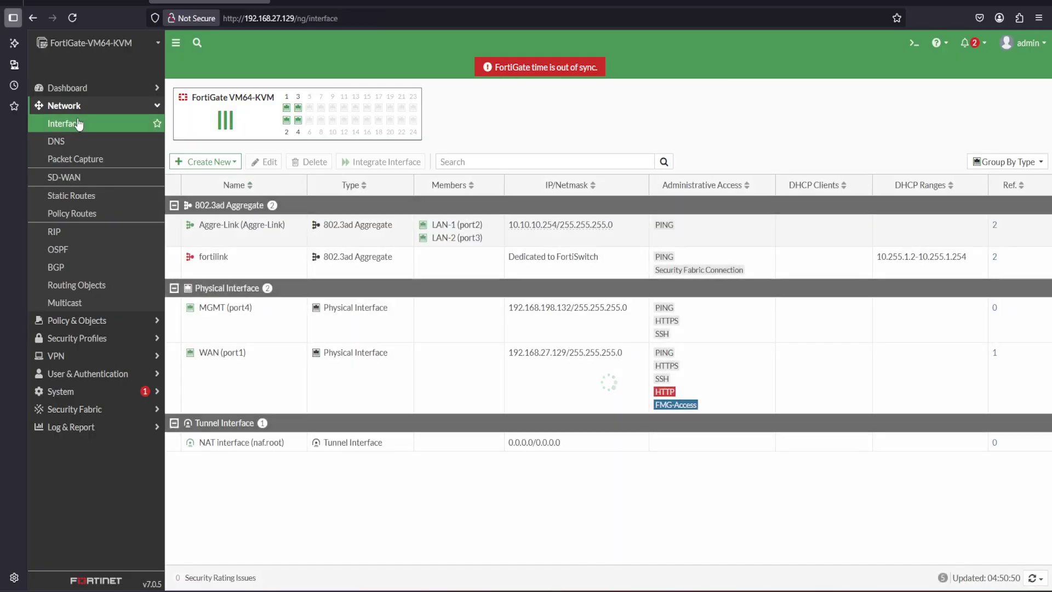
double_click(229, 232)
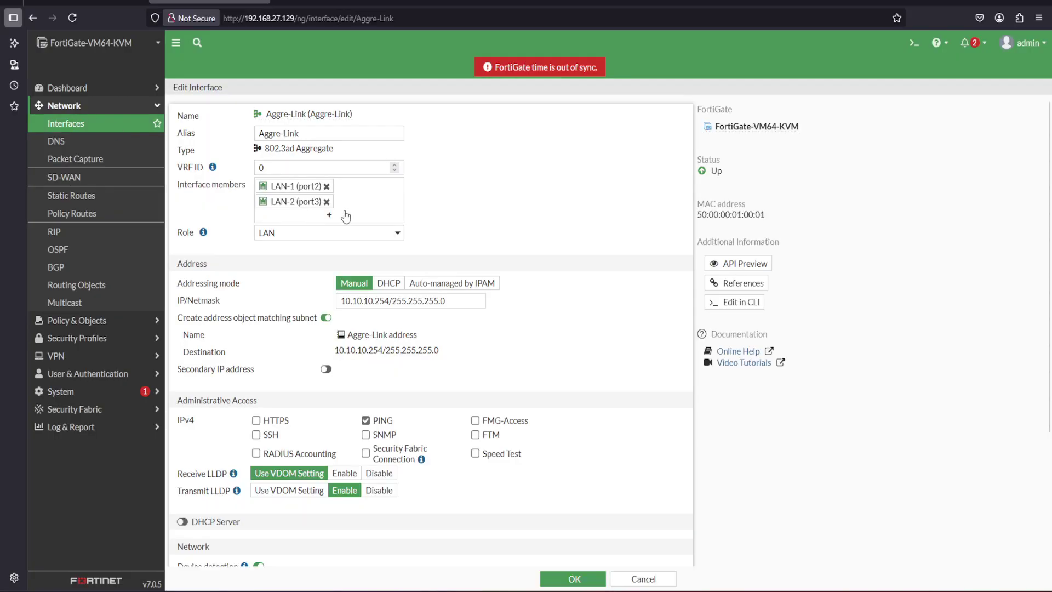
click(327, 187)
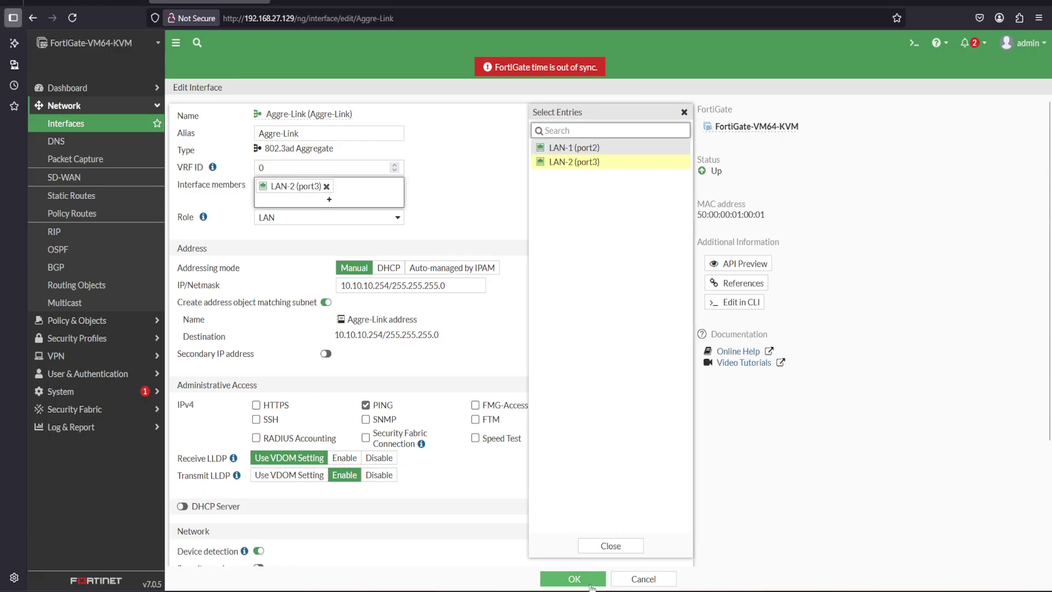
click(575, 579)
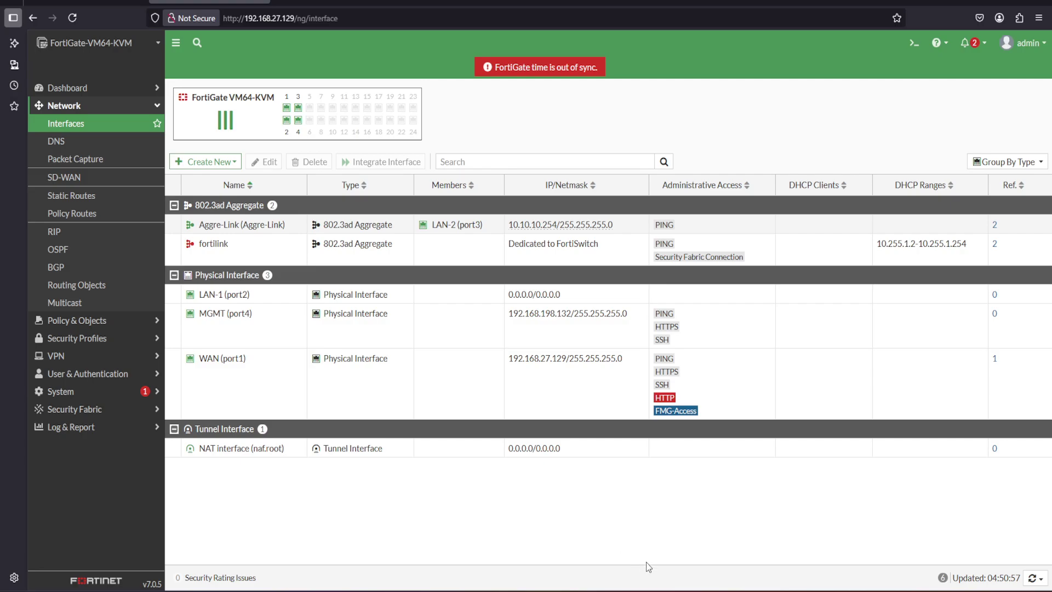
mouse_move(708, 591)
click(687, 538)
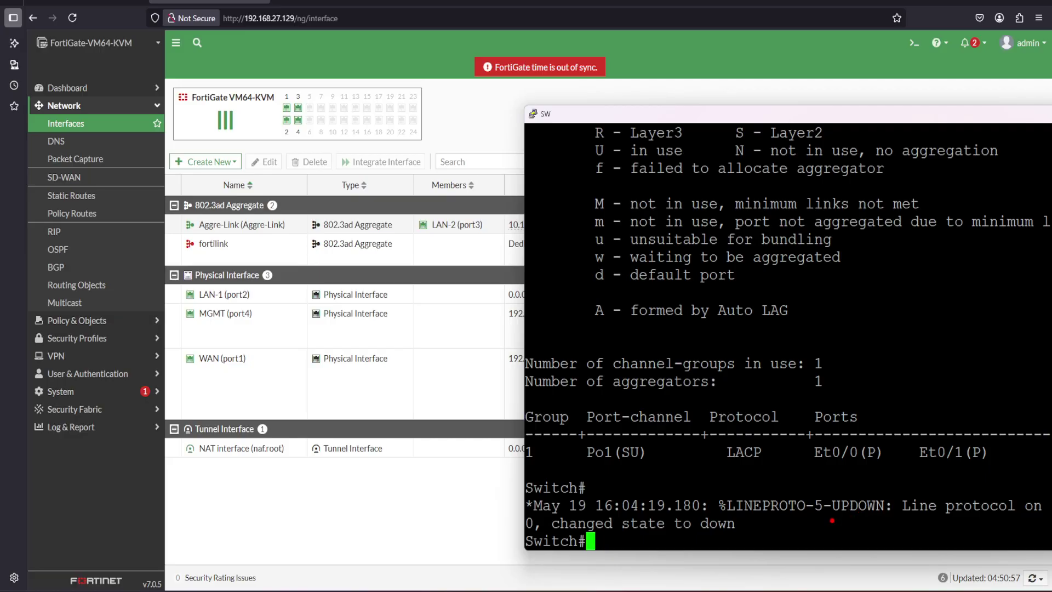
Rerun 'sh etherchannel summary' on the switch to confirm Po1 is down (SD) with Et0/0 and Et0/1 waiting
drag(791, 523, 870, 518)
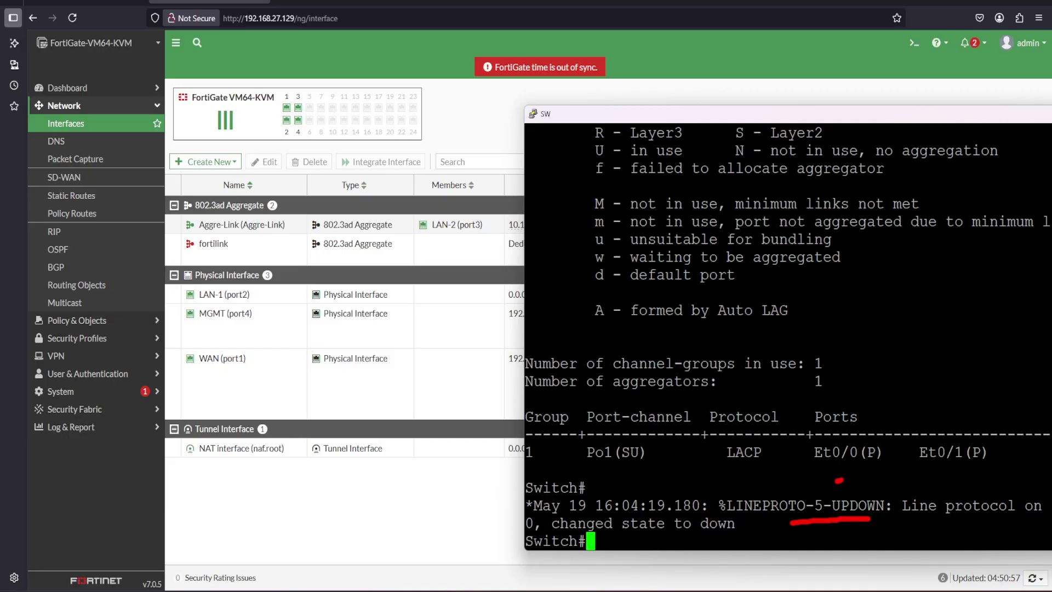
drag(839, 481, 969, 472)
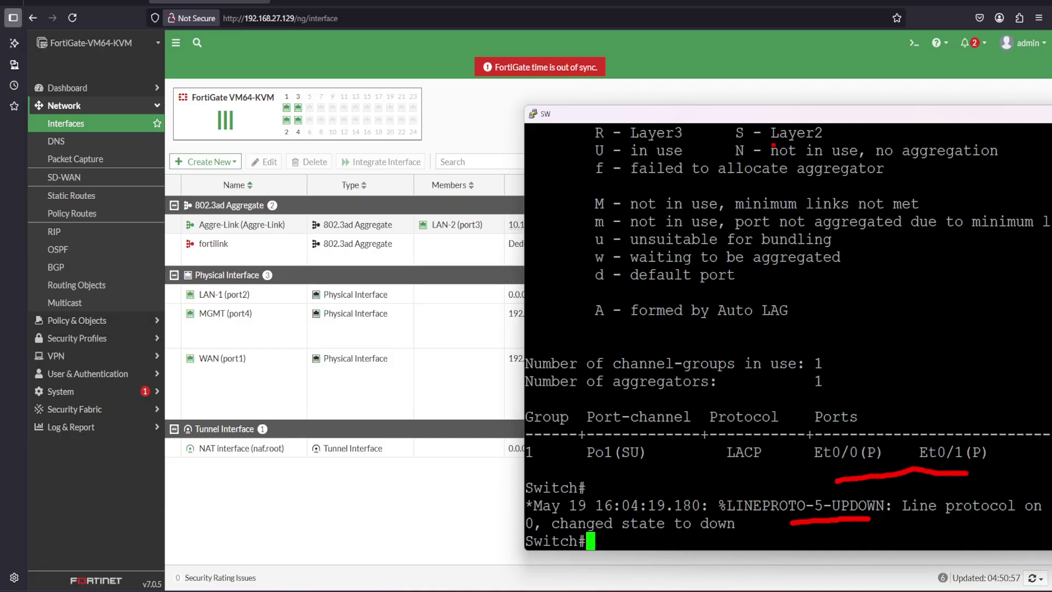
mouse_move(790, 118)
mouse_down()
mouse_move(700, 93)
mouse_move(554, 80)
mouse_up()
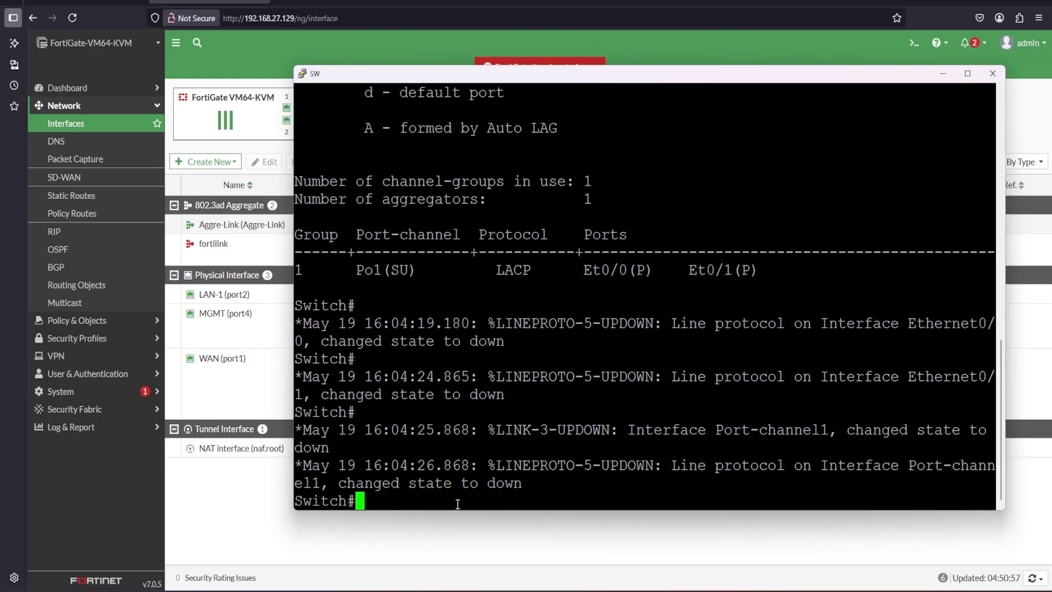
key(Up)
key(Return)
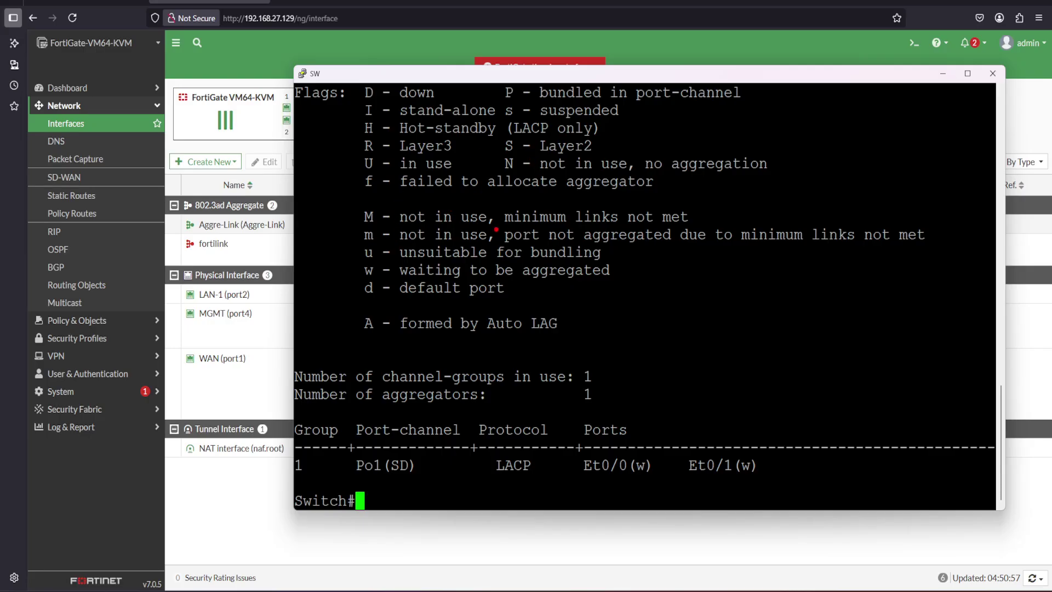
Recall and rerun the etherchannel summary command once more on the switch console
mouse_move(371, 286)
mouse_down()
mouse_move(520, 295)
mouse_move(613, 284)
mouse_move(600, 254)
mouse_move(406, 251)
mouse_move(333, 262)
mouse_move(350, 286)
mouse_move(369, 287)
mouse_up()
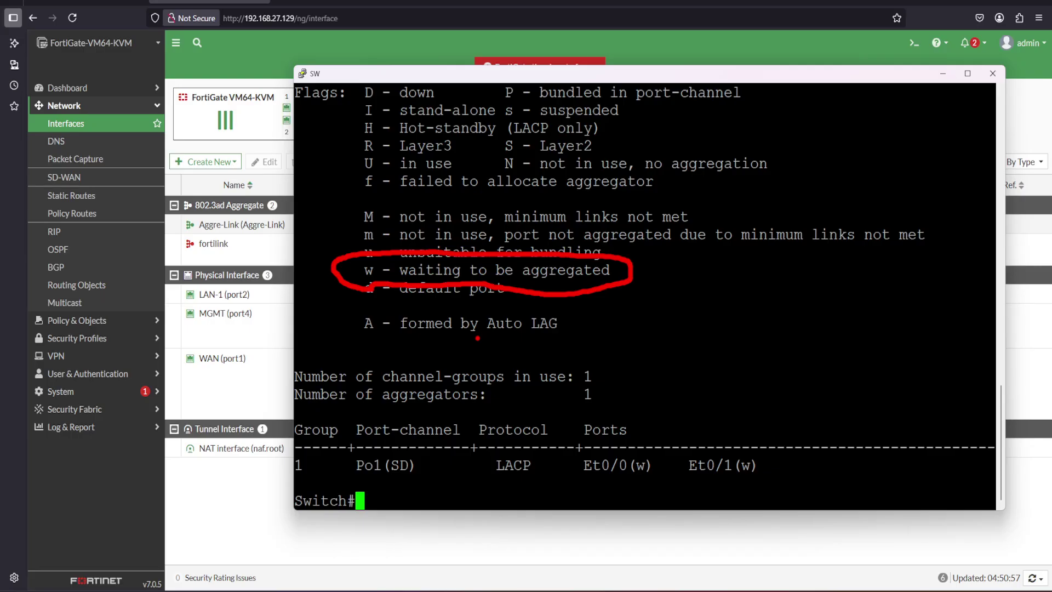
key(Escape)
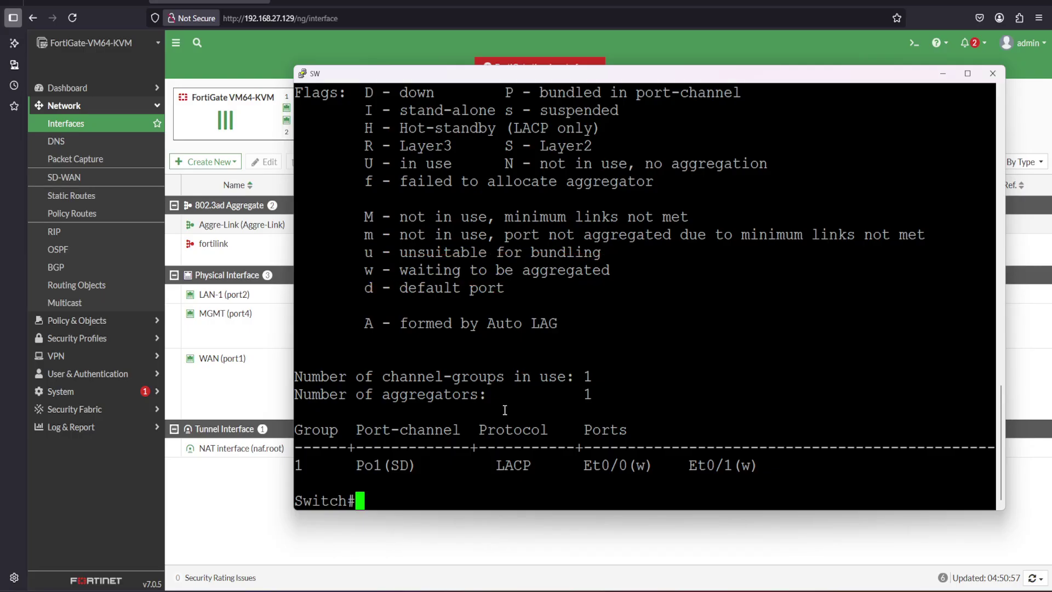
key(Up)
key(ctrl+a)
key(Return)
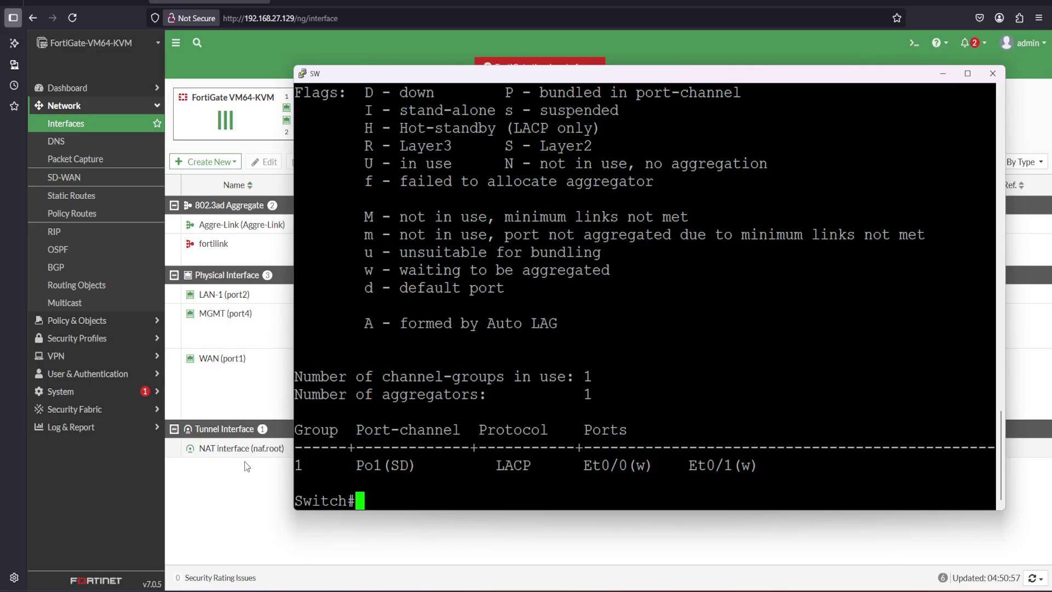
Add LAN-1 (port2) back to Aggre-Link's members alongside LAN-2 (port3) and save it
click(236, 503)
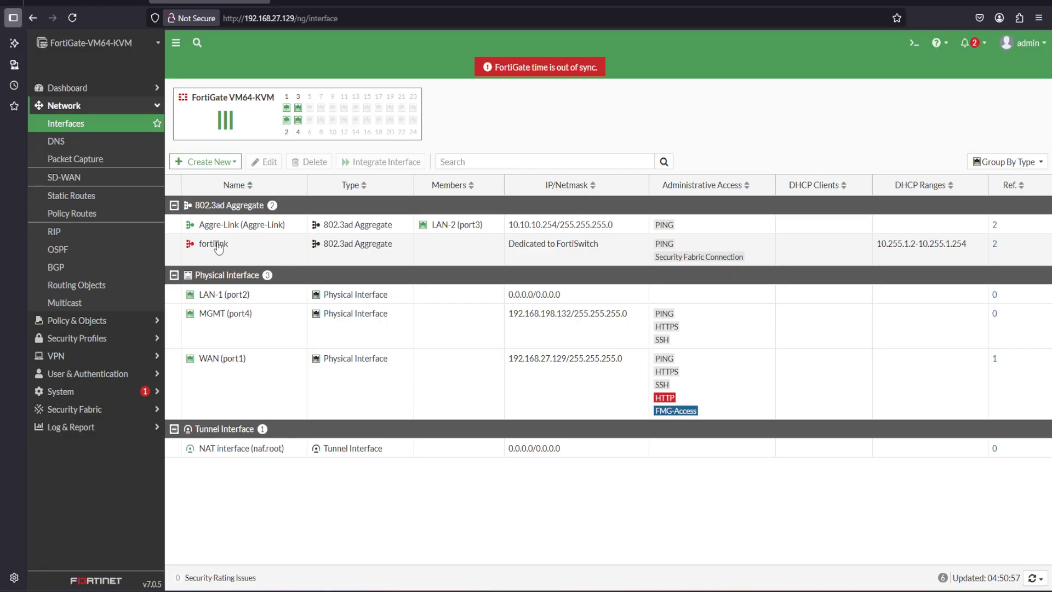
mouse_move(218, 248)
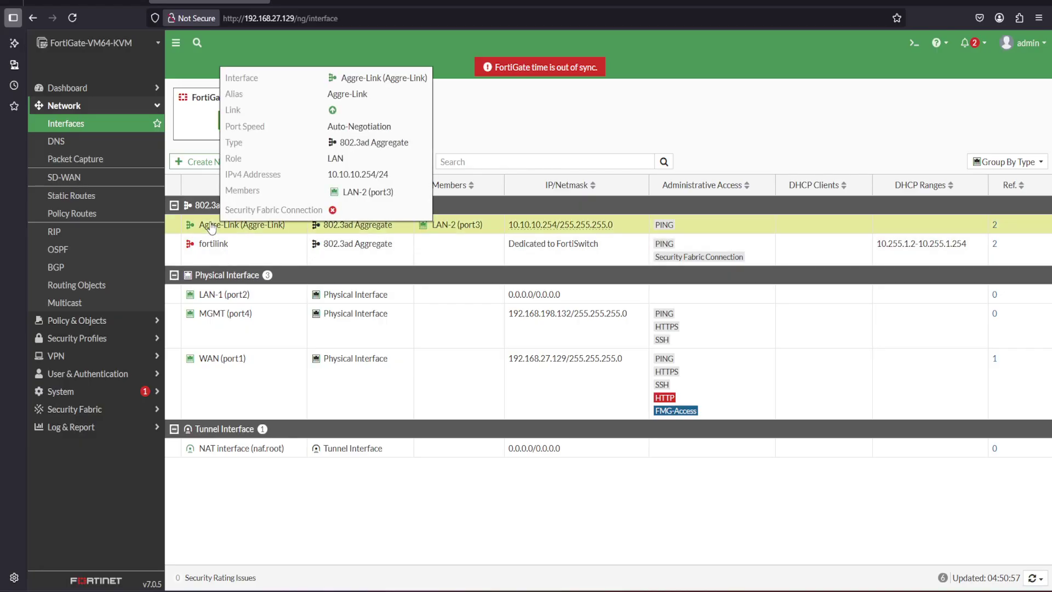
double_click(213, 225)
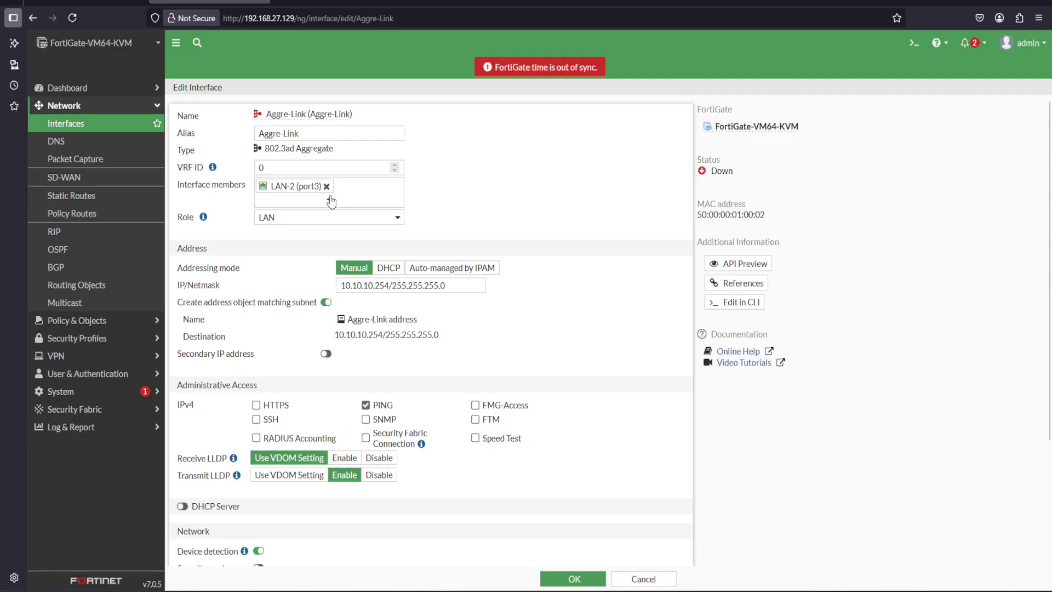
click(330, 200)
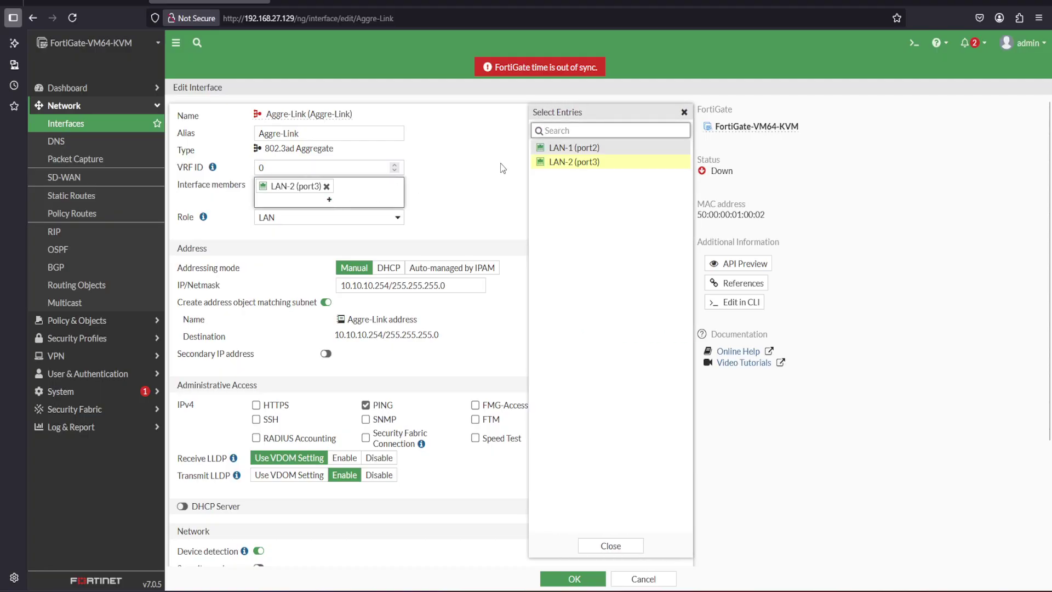
click(572, 150)
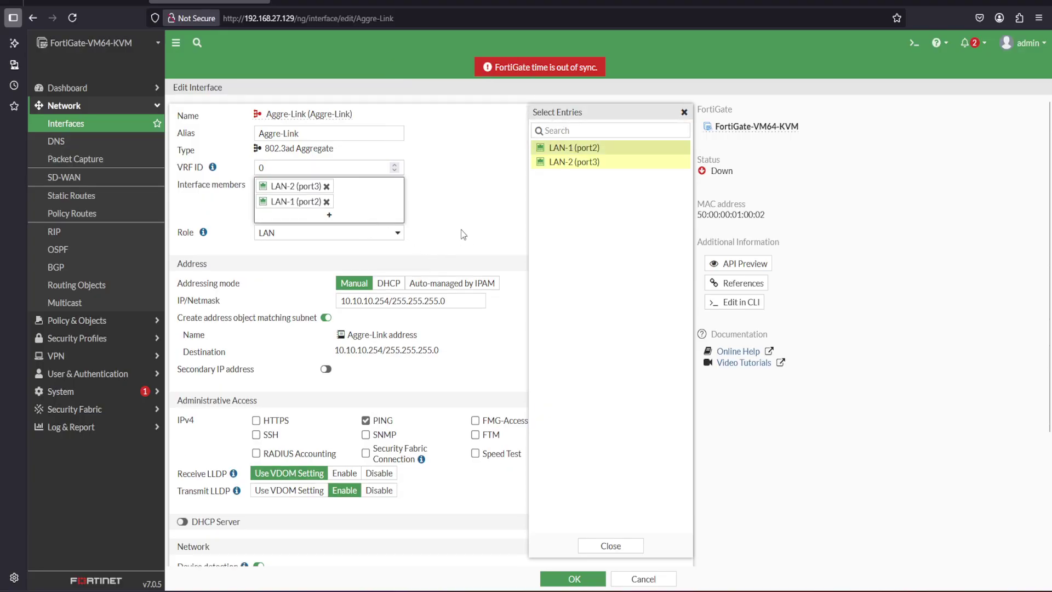
click(600, 548)
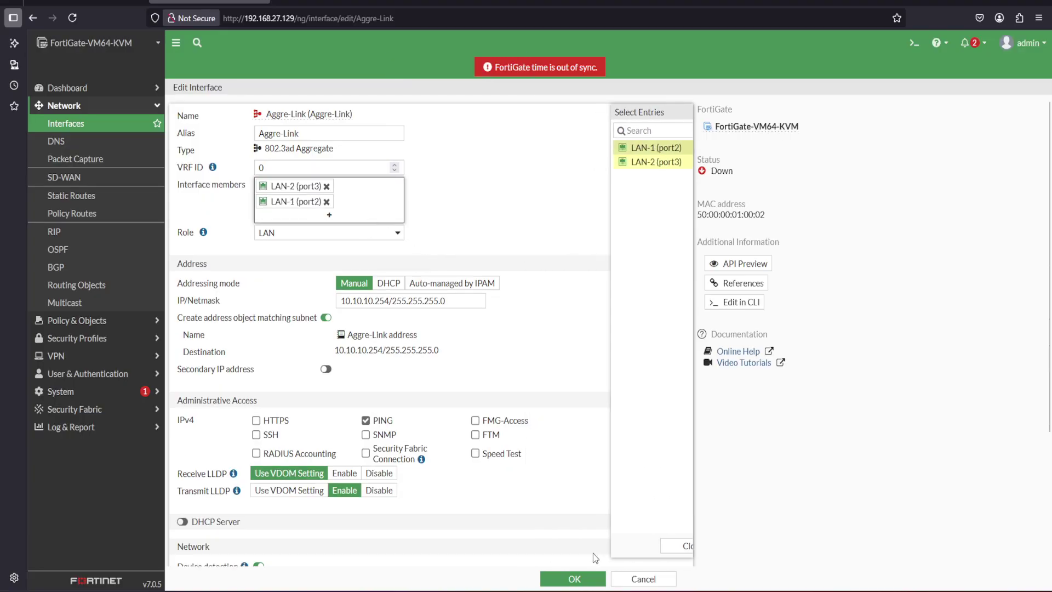
click(576, 579)
key(alt+Tab)
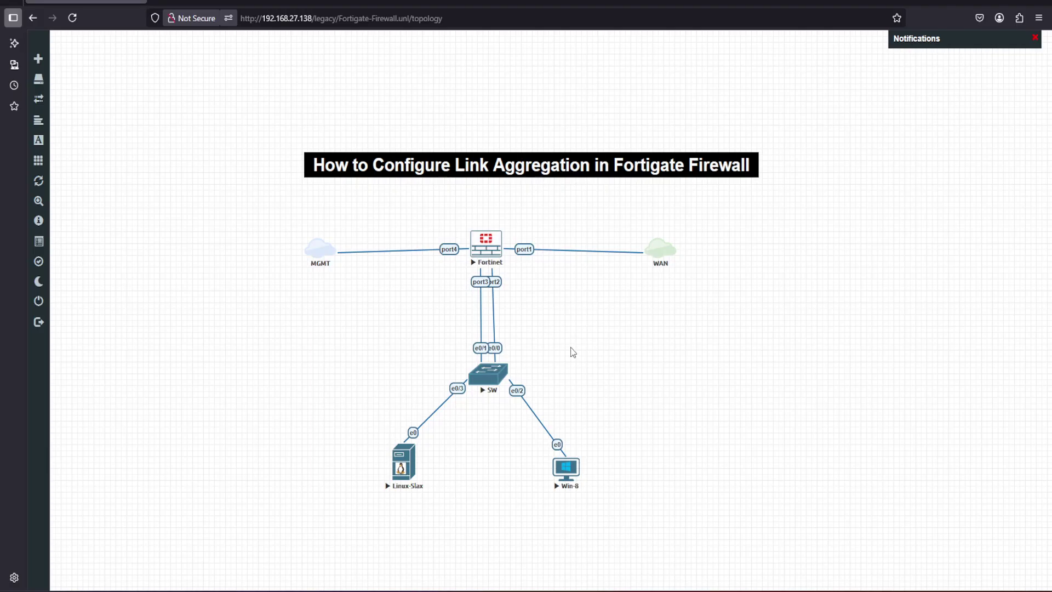
Adjust the EVE-NG topology view around the Fortinet–SW links and the Linux-Slax and Win-8 hosts
mouse_move(529, 271)
mouse_down()
mouse_move(467, 256)
mouse_move(448, 364)
mouse_move(530, 333)
mouse_move(513, 267)
mouse_up()
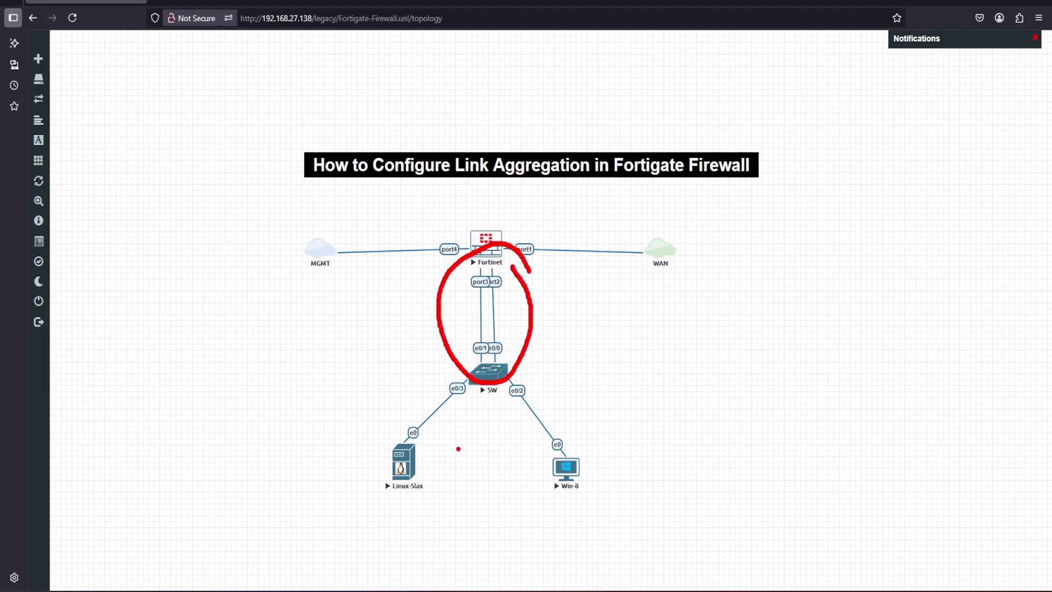
drag(422, 459, 436, 446)
mouse_move(589, 464)
mouse_down()
mouse_move(596, 473)
mouse_move(612, 452)
mouse_up()
key(Escape)
Check that Linux-Slax is getting ping replies from 8.8.8.8, then minimize its console
mouse_move(732, 586)
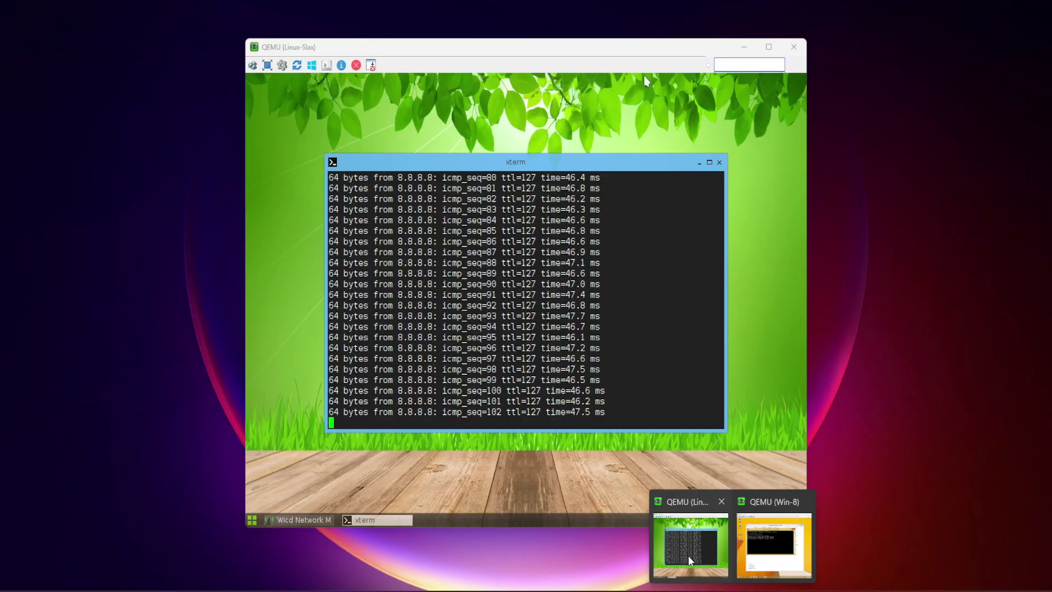
click(689, 555)
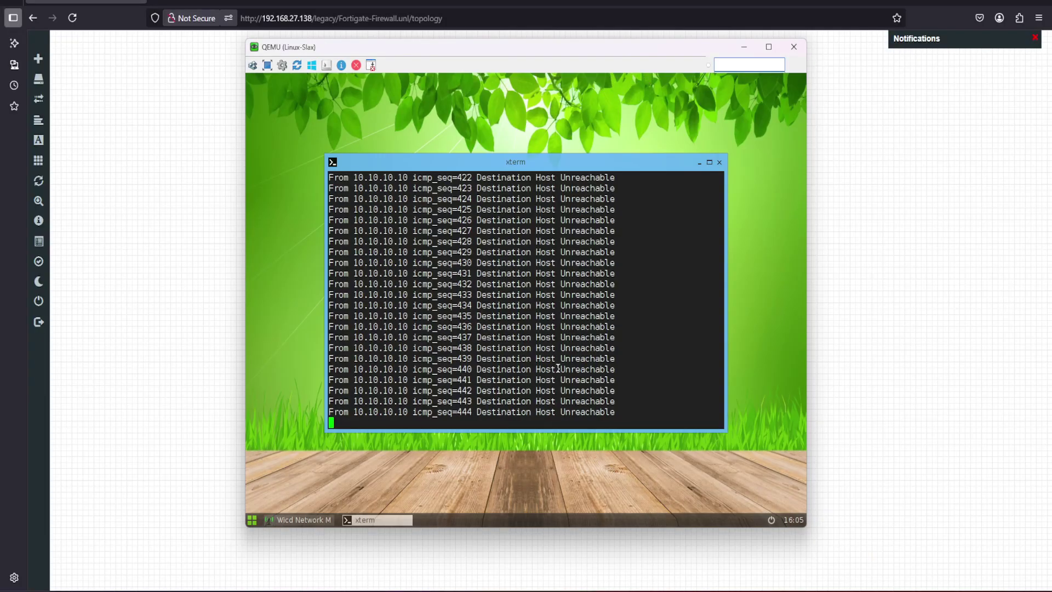
click(743, 49)
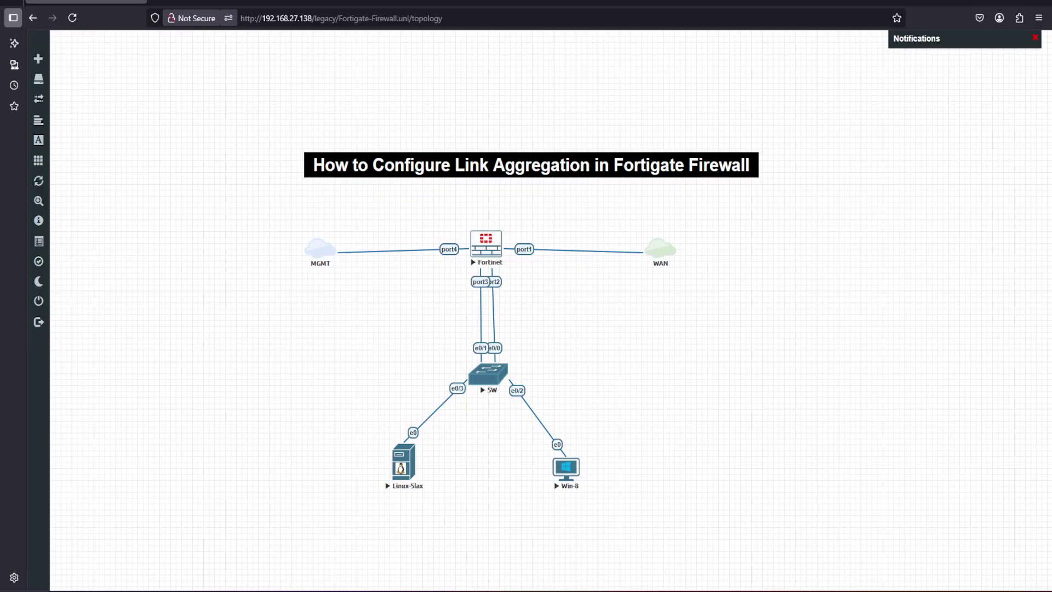
Rerun ping 8.8.8.8 on Win-8 (0% loss, 47 ms average), then minimize the consoles
mouse_move(734, 589)
click(781, 531)
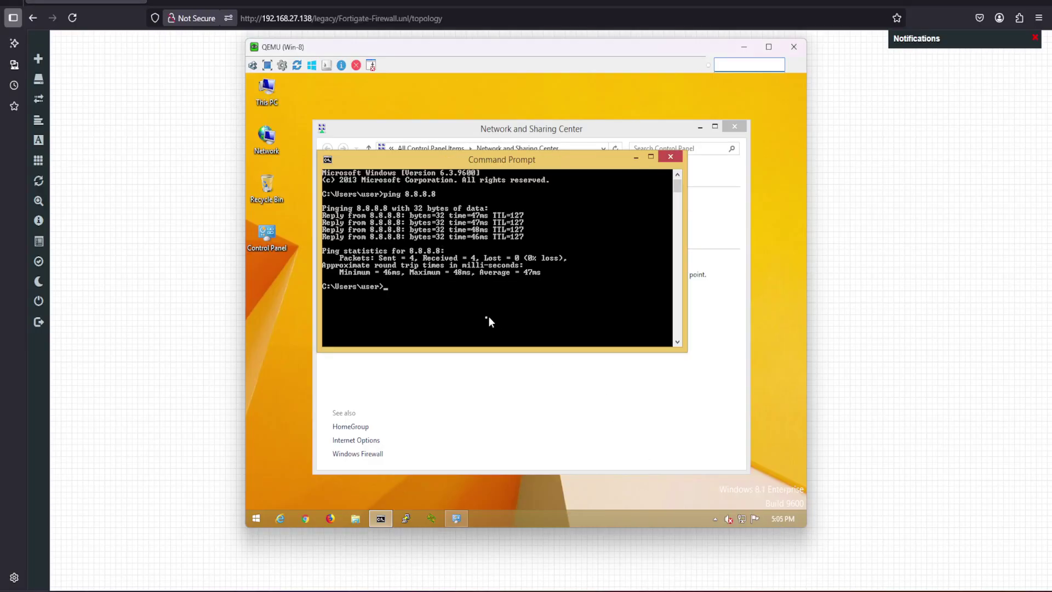
key(Up)
key(Return)
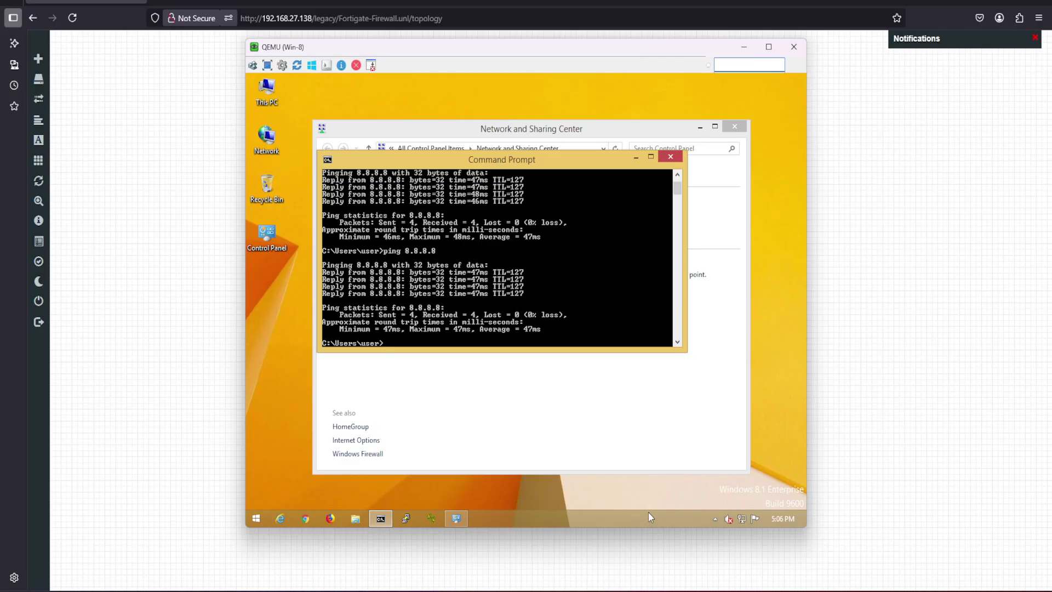
mouse_move(649, 515)
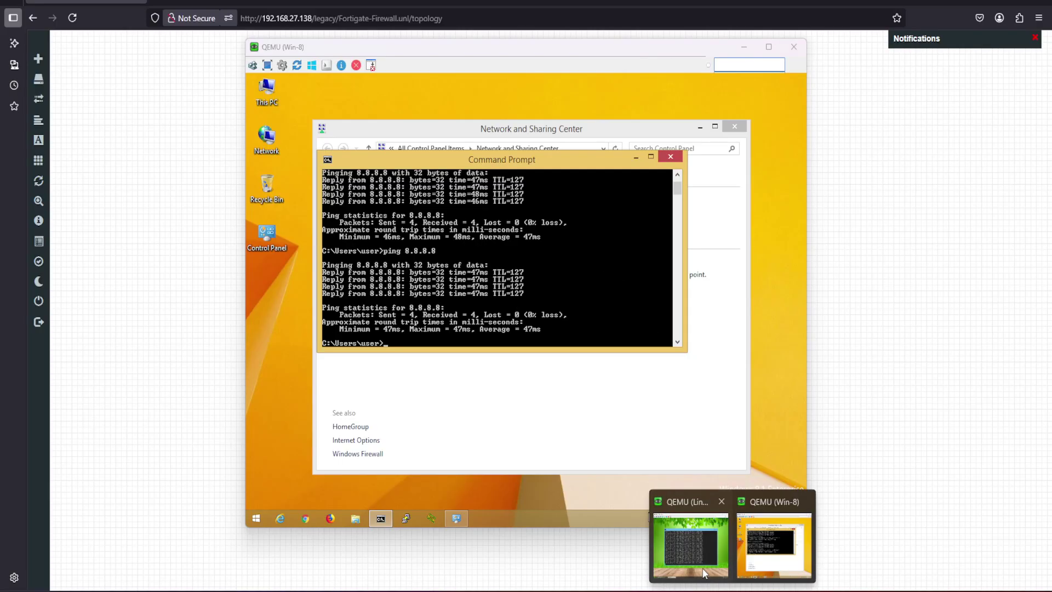
click(689, 511)
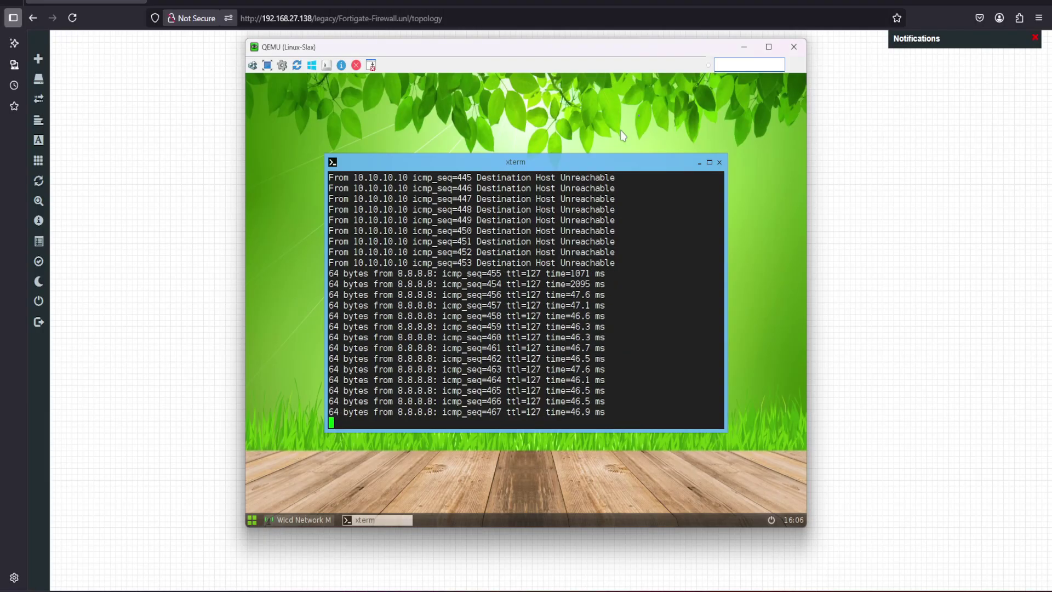
click(744, 47)
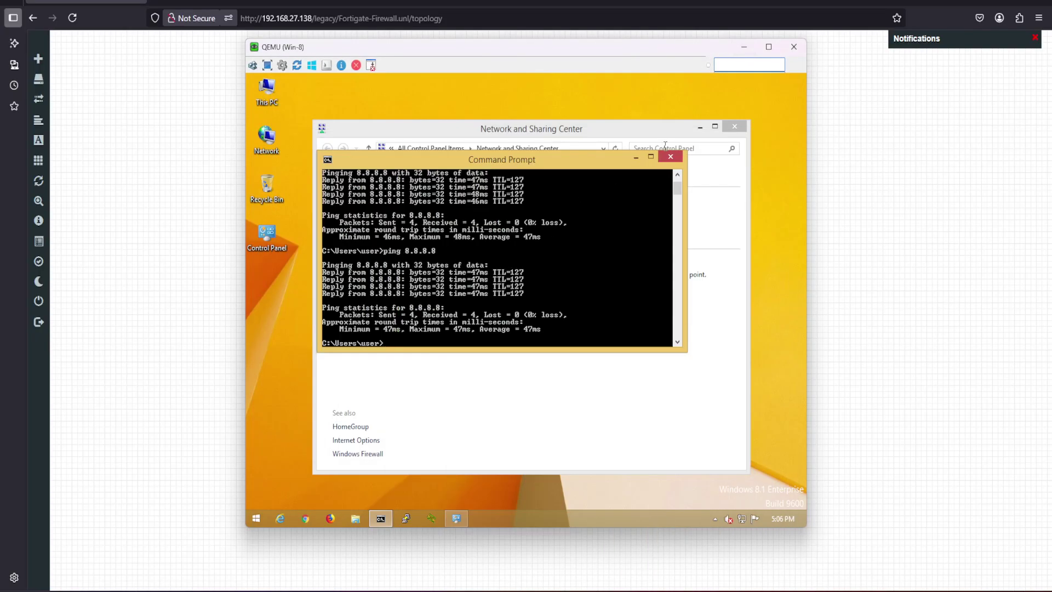
click(744, 47)
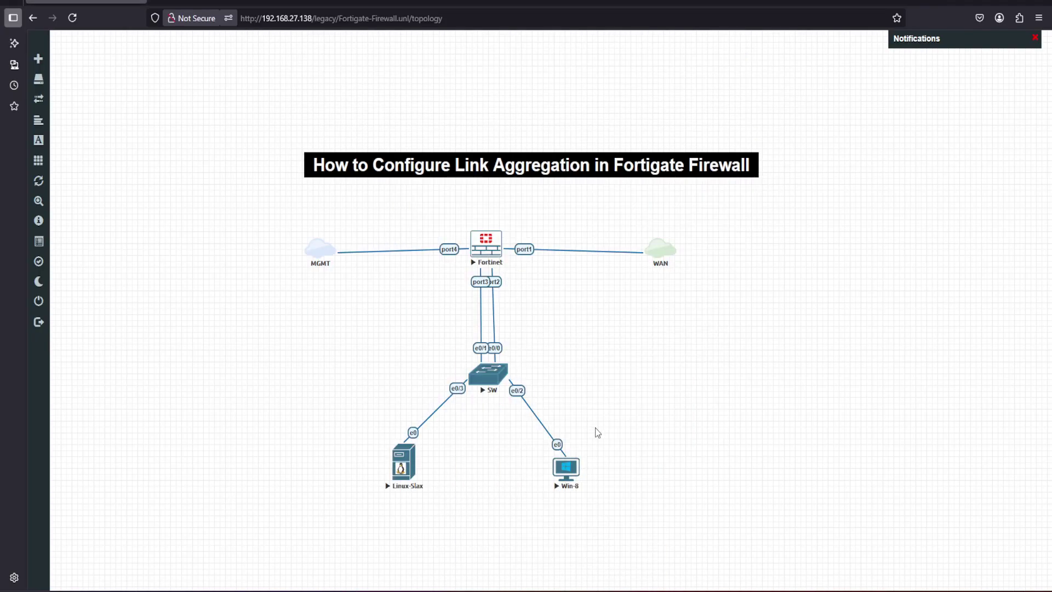